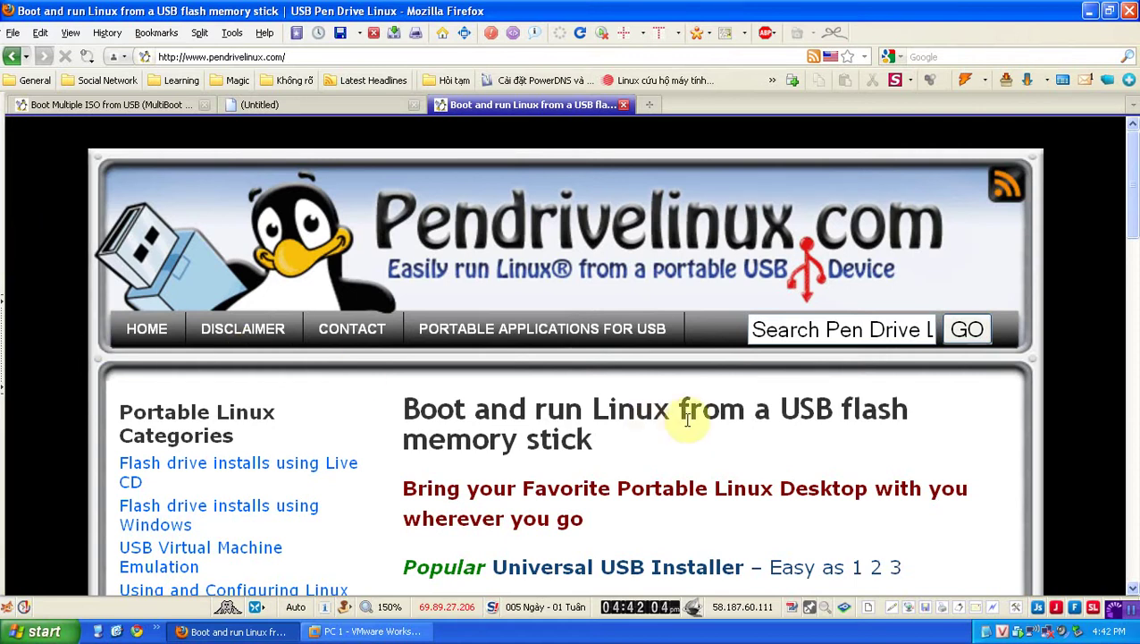
- Locate the Universal-USB-Installer file in the desktop's boot folder and move the folder window clear of the desktop icons
scroll(644, 413, "down", 5)
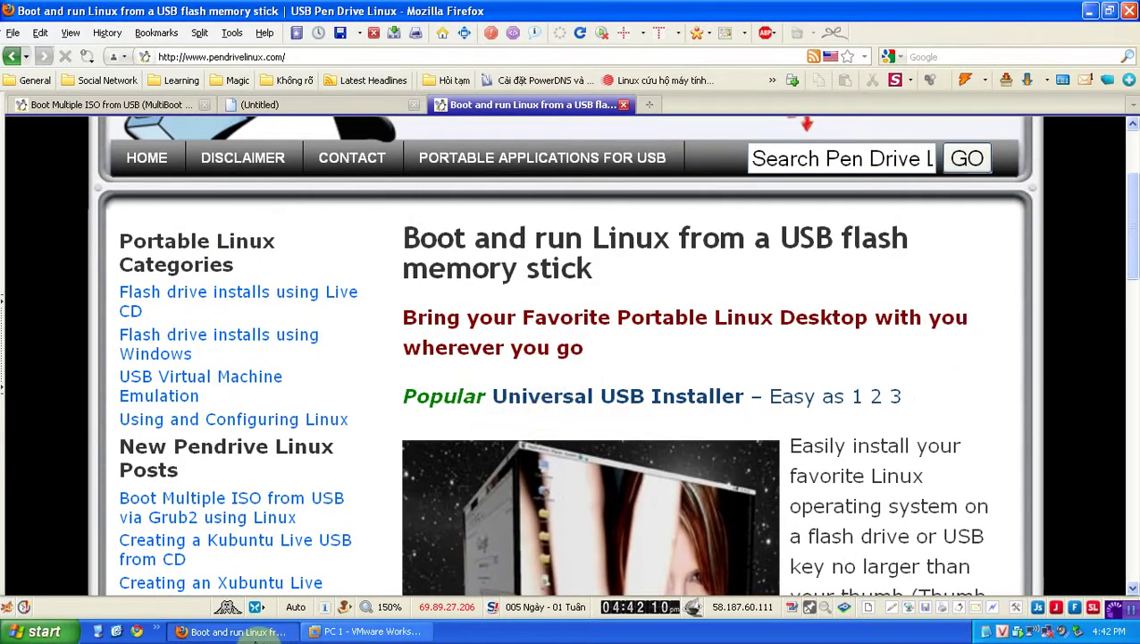
key("super+d")
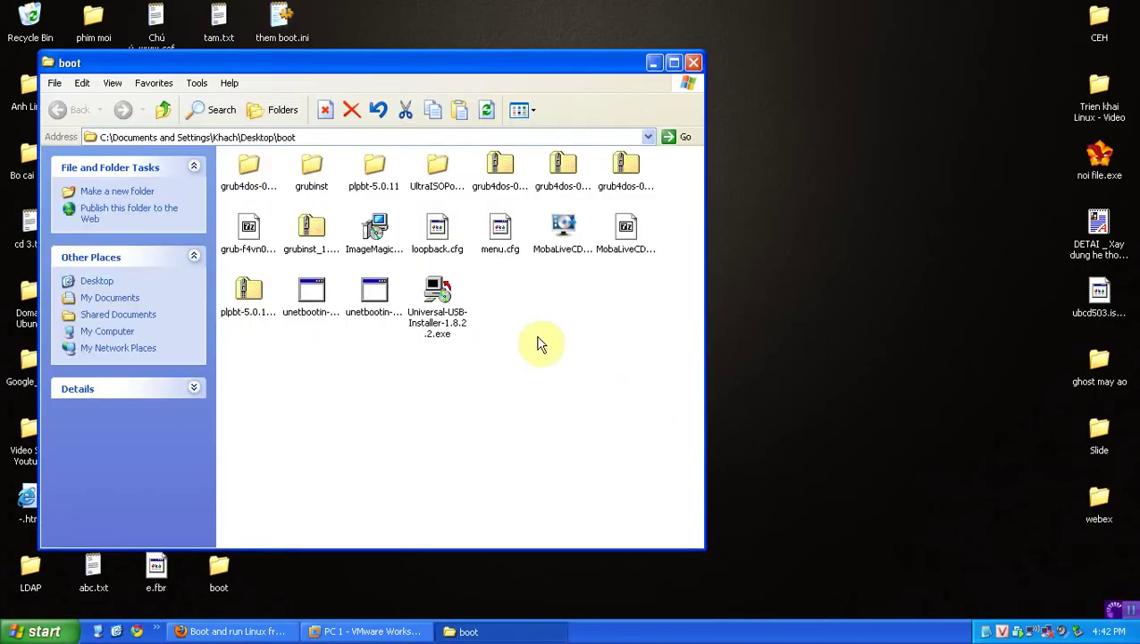
left_click(449, 306)
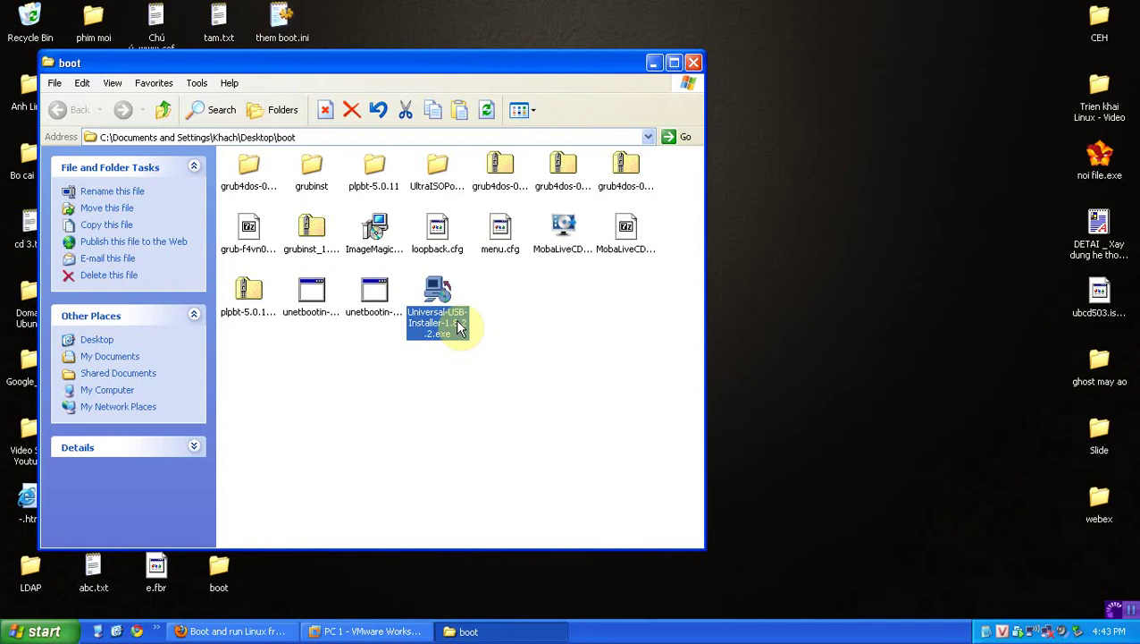
left_click(372, 411)
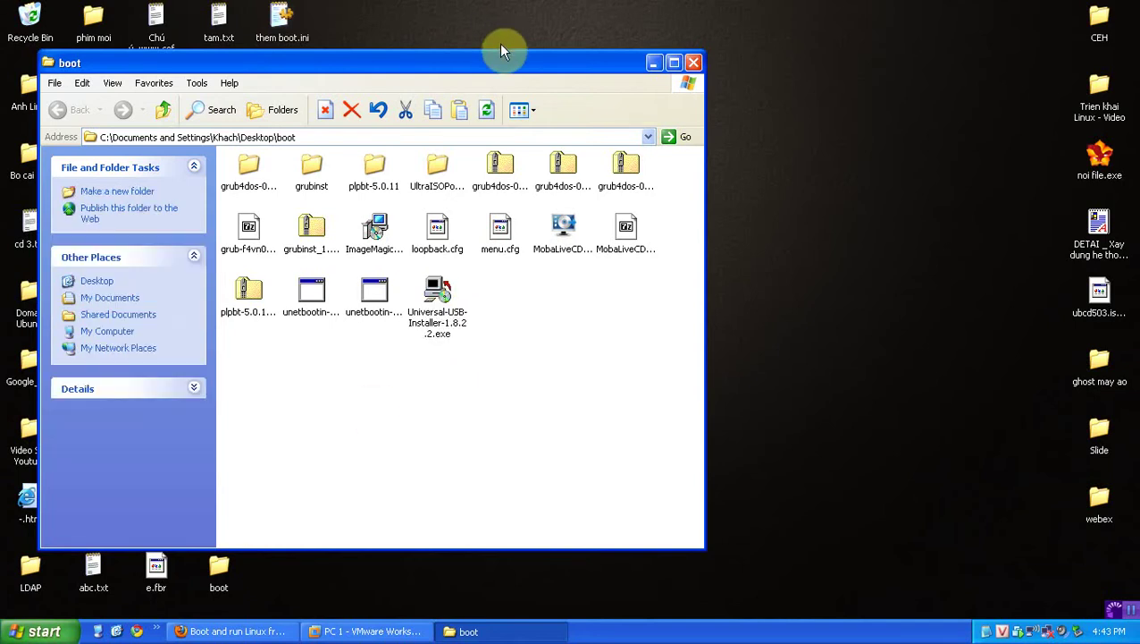
left_click_drag(514, 67, 629, 56)
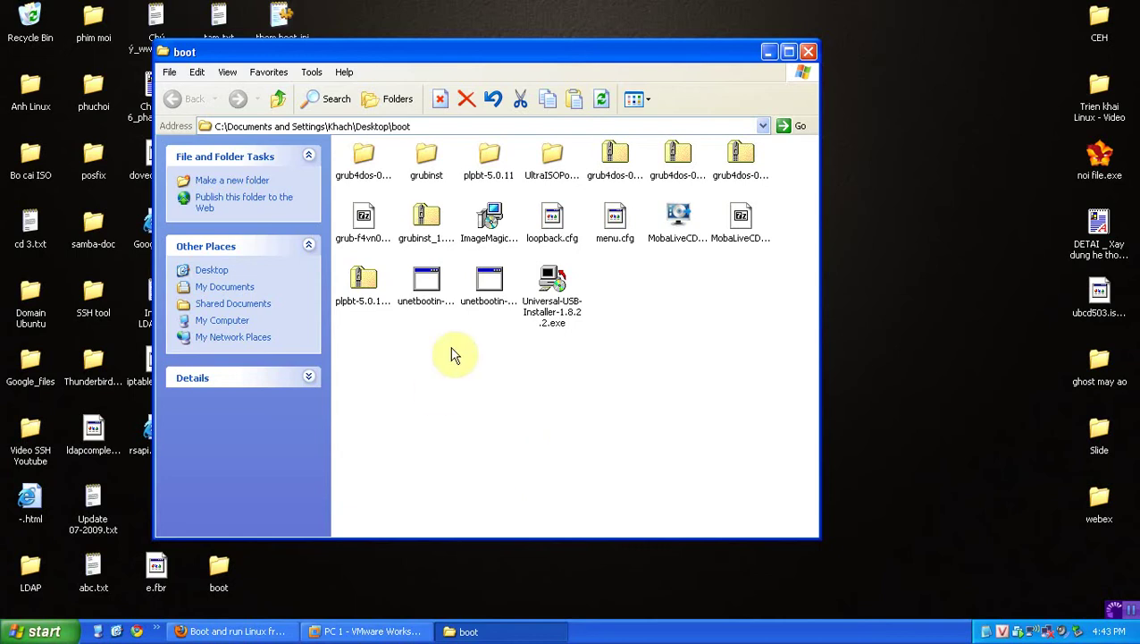
left_click(405, 46)
left_click_drag(528, 55, 649, 59)
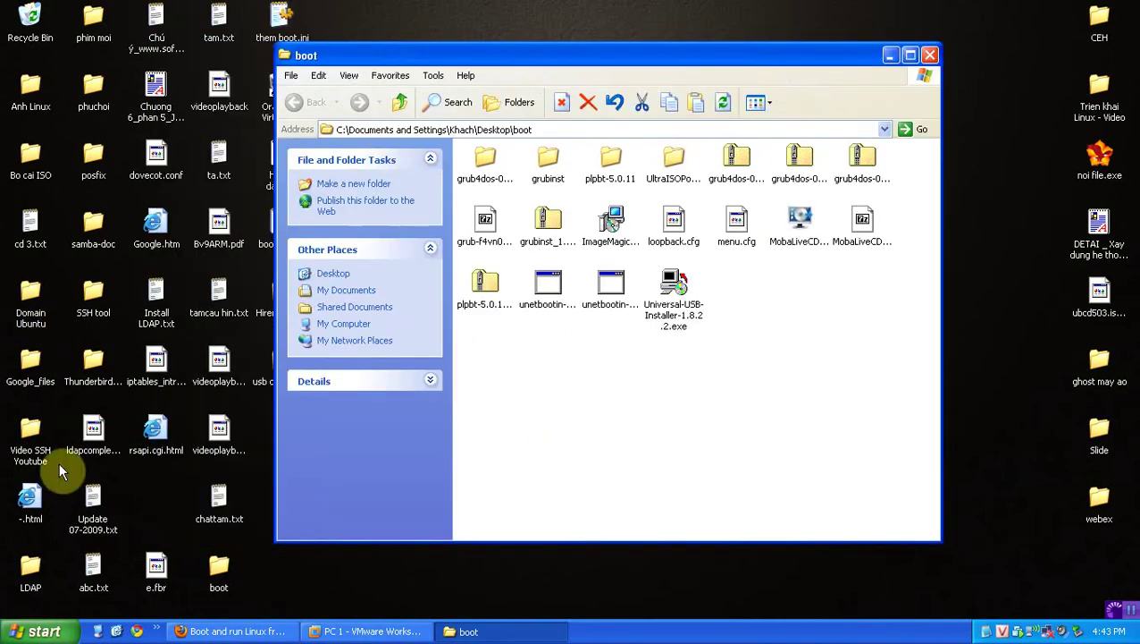
- Switch to Firefox and view the Boot Multiple ISO from USB page down to its MultiBoot USB Menu picture
left_click(232, 631)
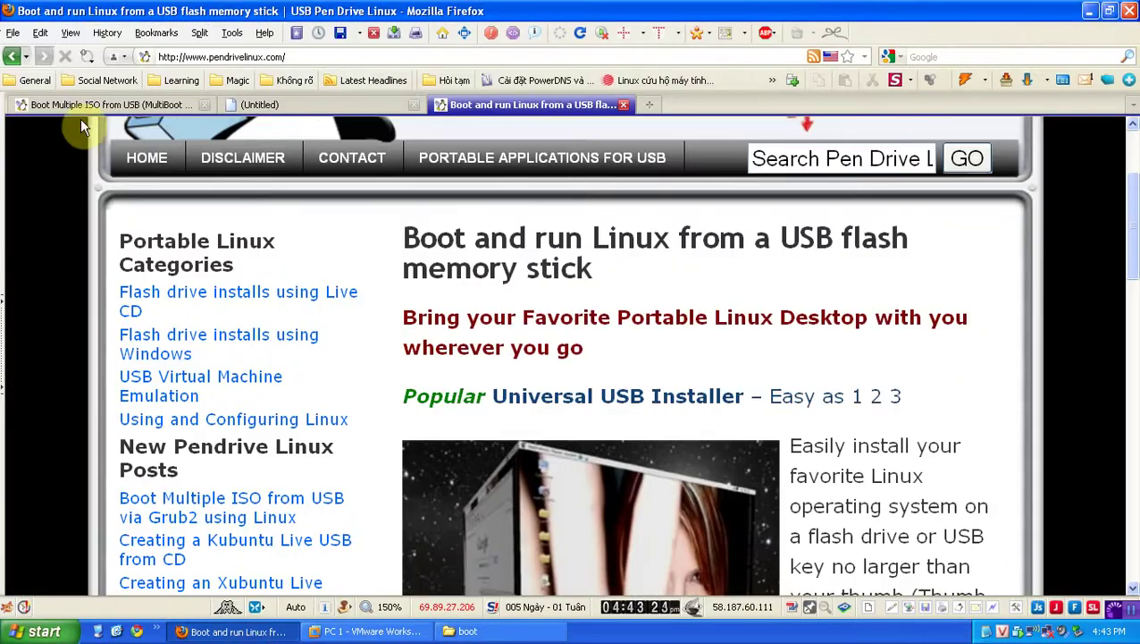
left_click(77, 106)
scroll(591, 438, "down", 4)
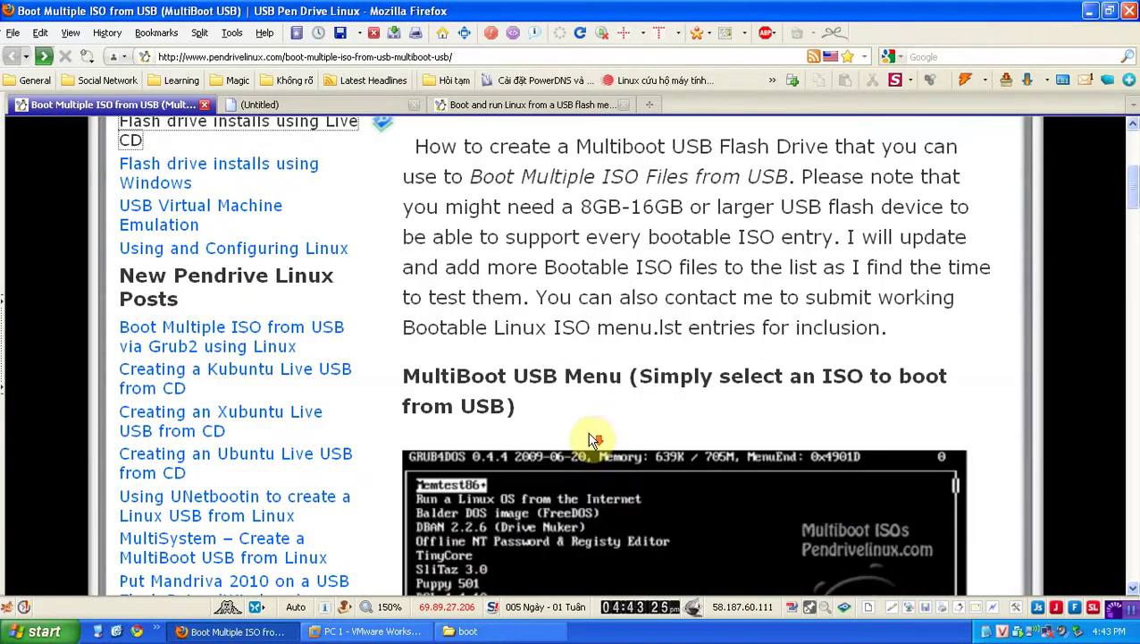
scroll(591, 435, "down", 2)
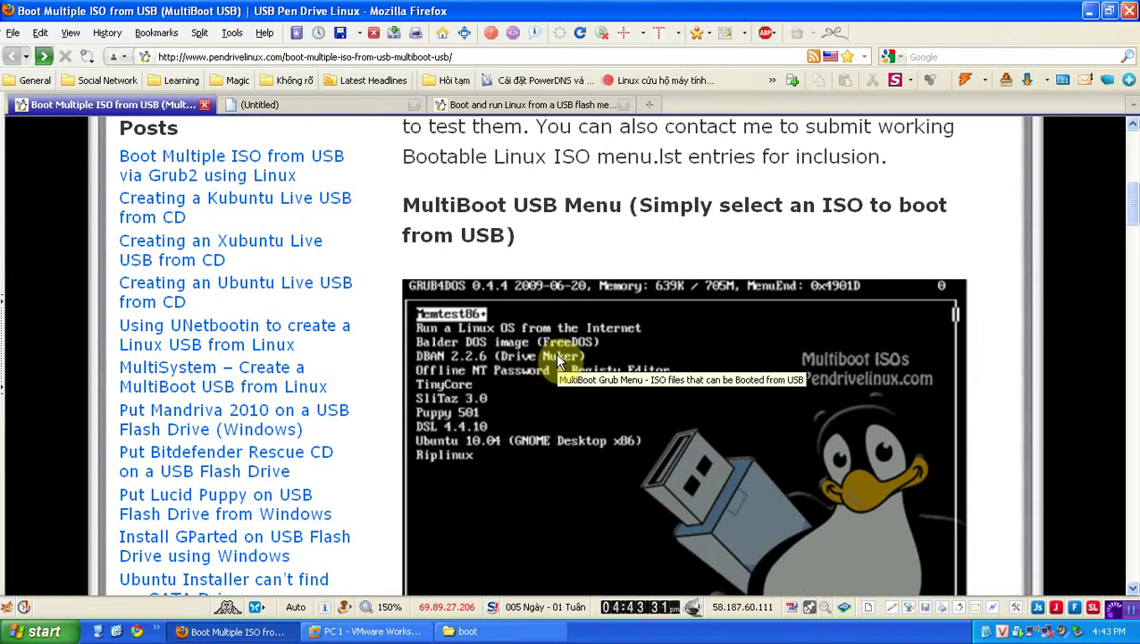
left_click(1090, 12)
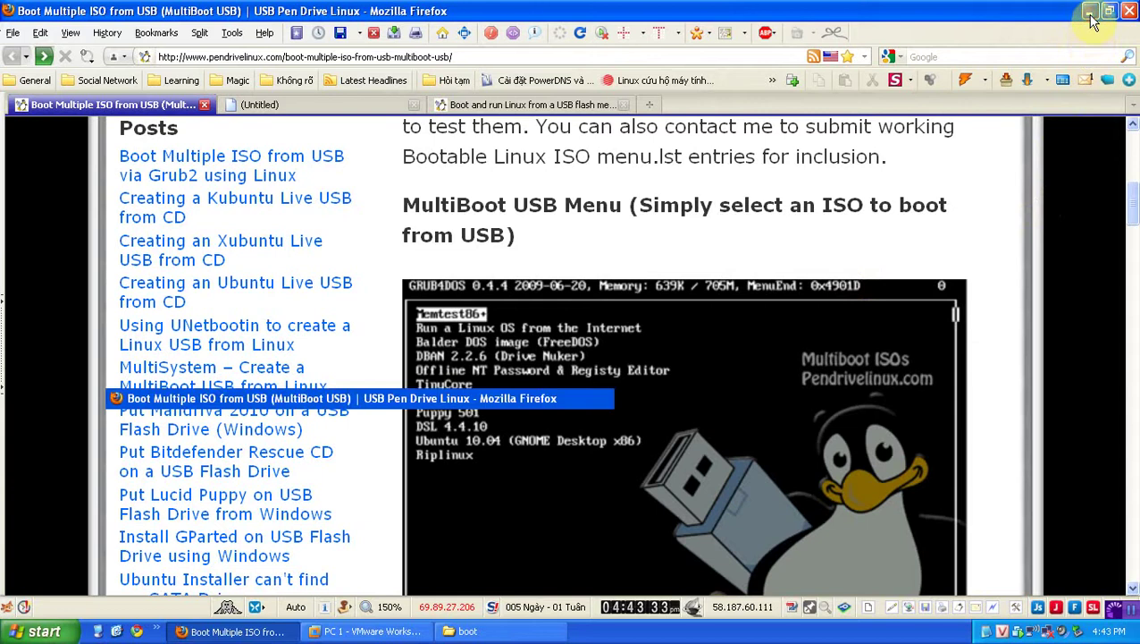
- Open the Bo cai ISO desktop folder, select MultiBootISOs-2.1.4.6.exe and arrange the folder window so it overlaps less with boot
left_click_drag(663, 46, 753, 46)
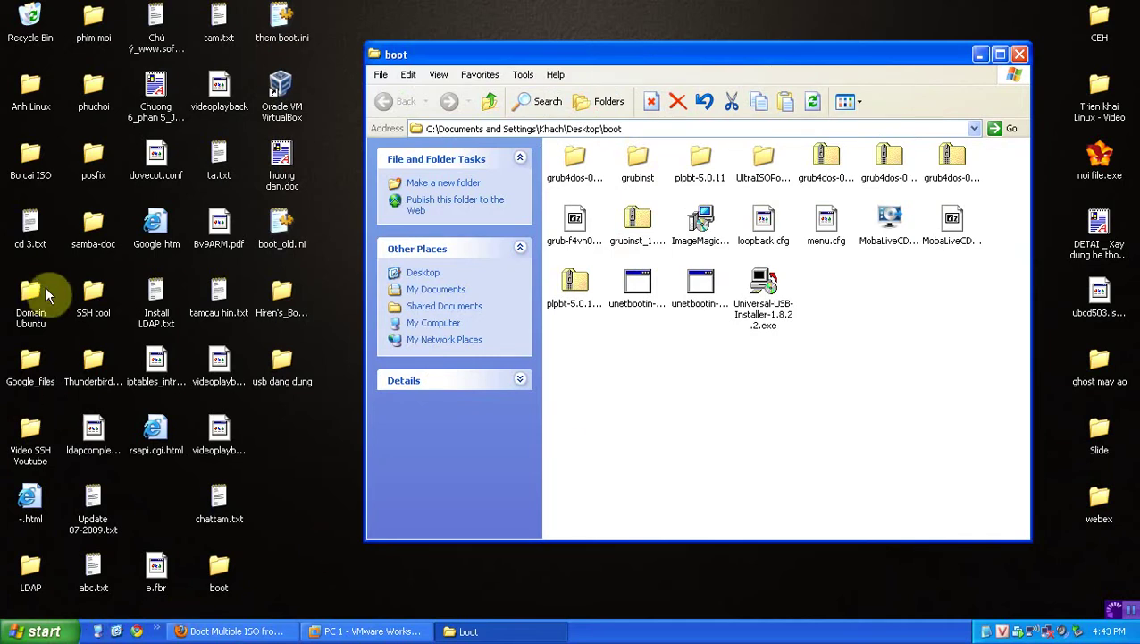
double_click(22, 169)
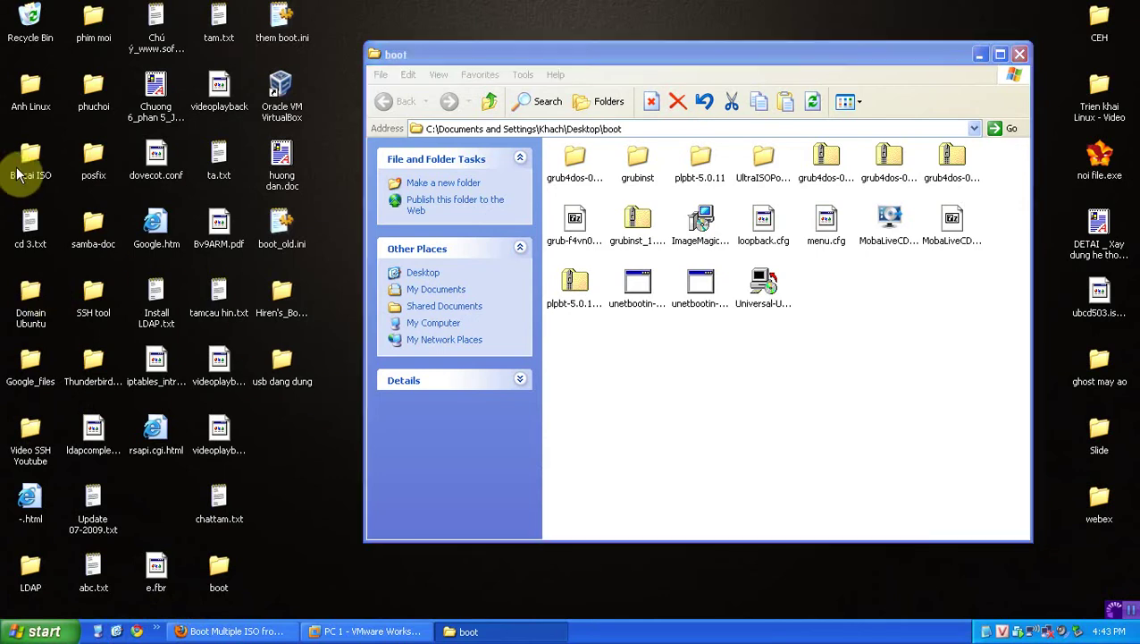
left_click(333, 451)
left_click(764, 284)
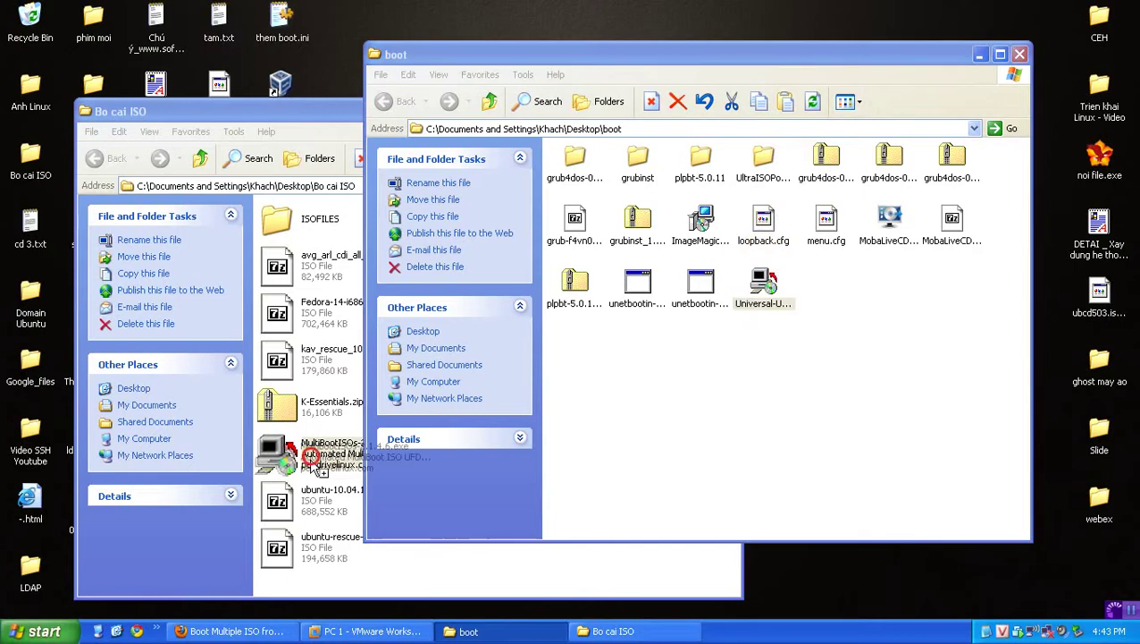
left_click(317, 451)
left_click_drag(483, 119, 431, 54)
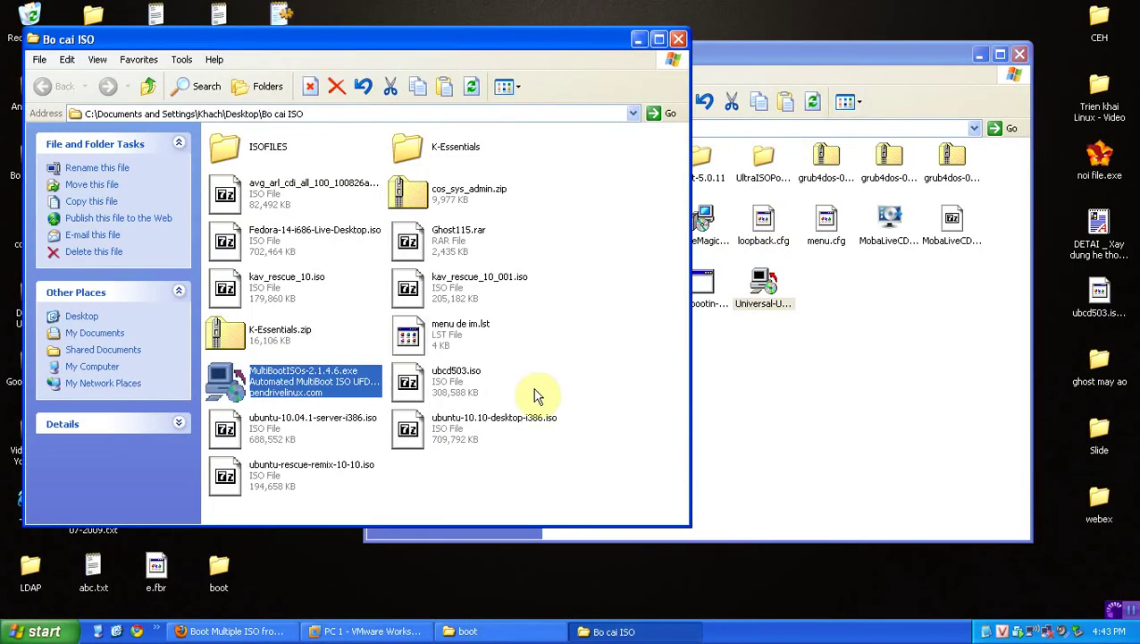
- Compare the Universal-USB-Installer file in boot with the MultiBootISOs file in Bo cai ISO
left_click(783, 286)
left_click(854, 392)
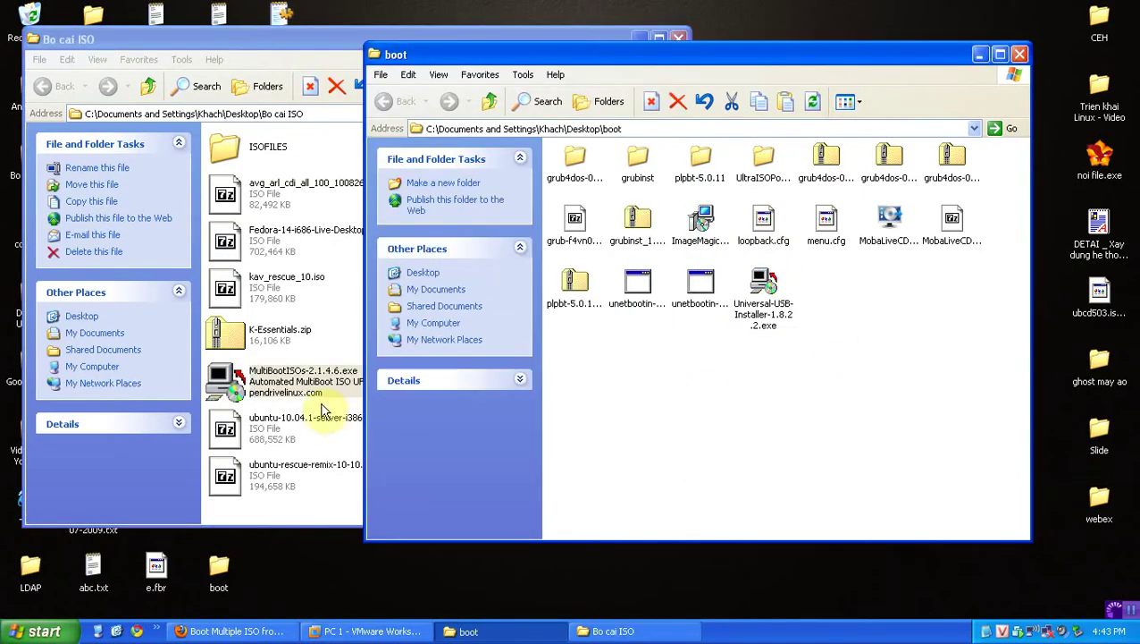
left_click(300, 382)
left_click(767, 288)
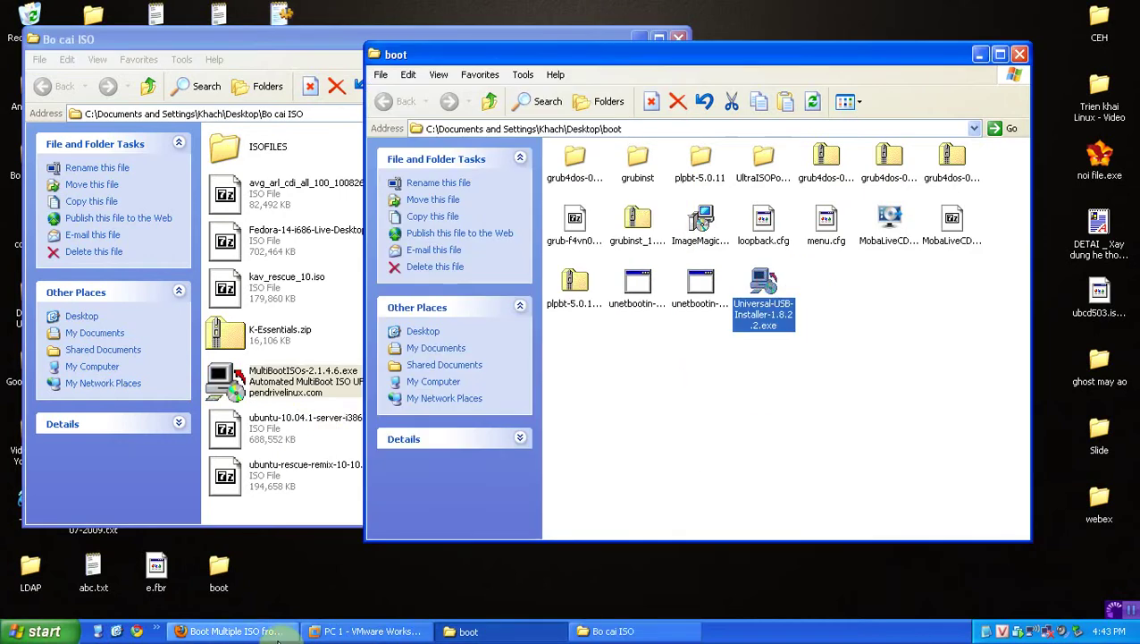
- Switch to Firefox and open the bookmarked Bkav Forum guide on using GRUB4DOS in a new tab
left_click(230, 631)
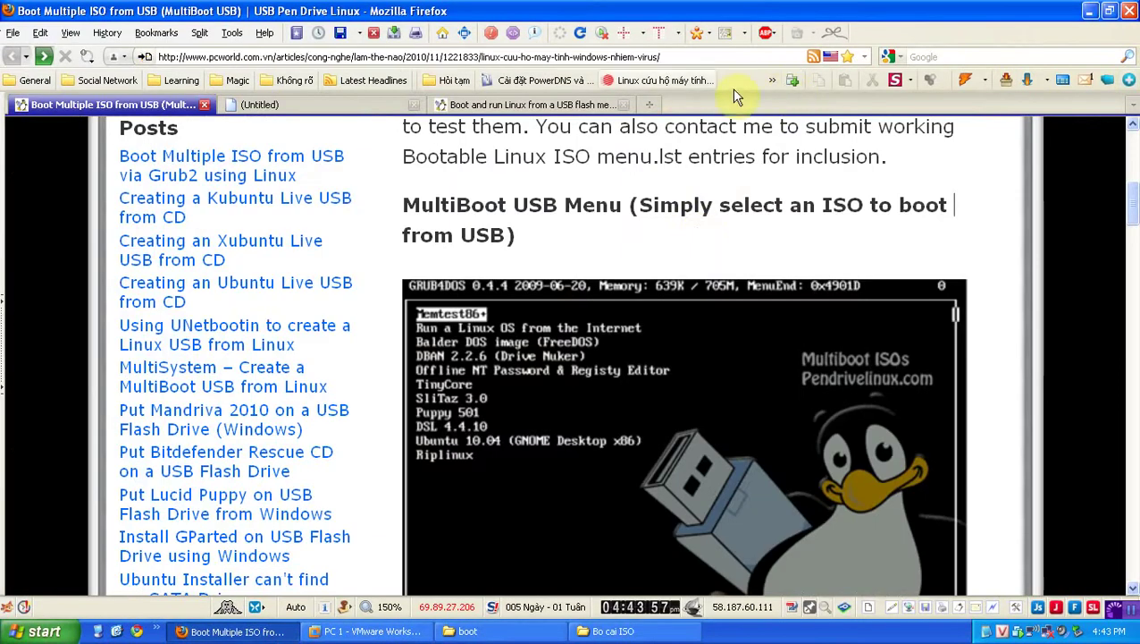
left_click(790, 83)
left_click(774, 79)
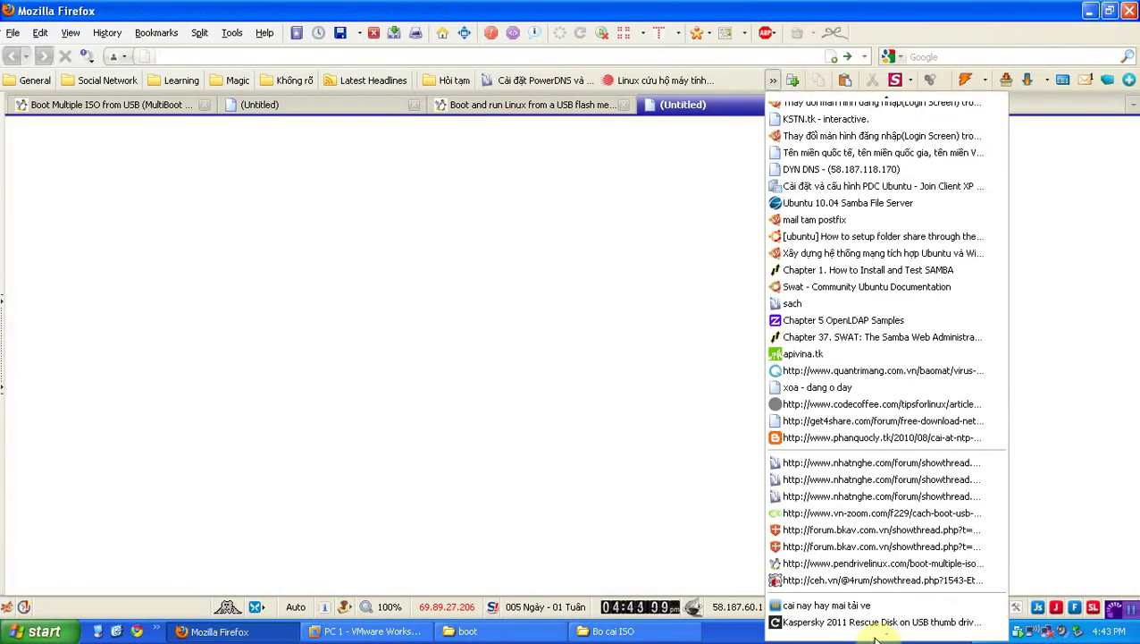
left_click(824, 546)
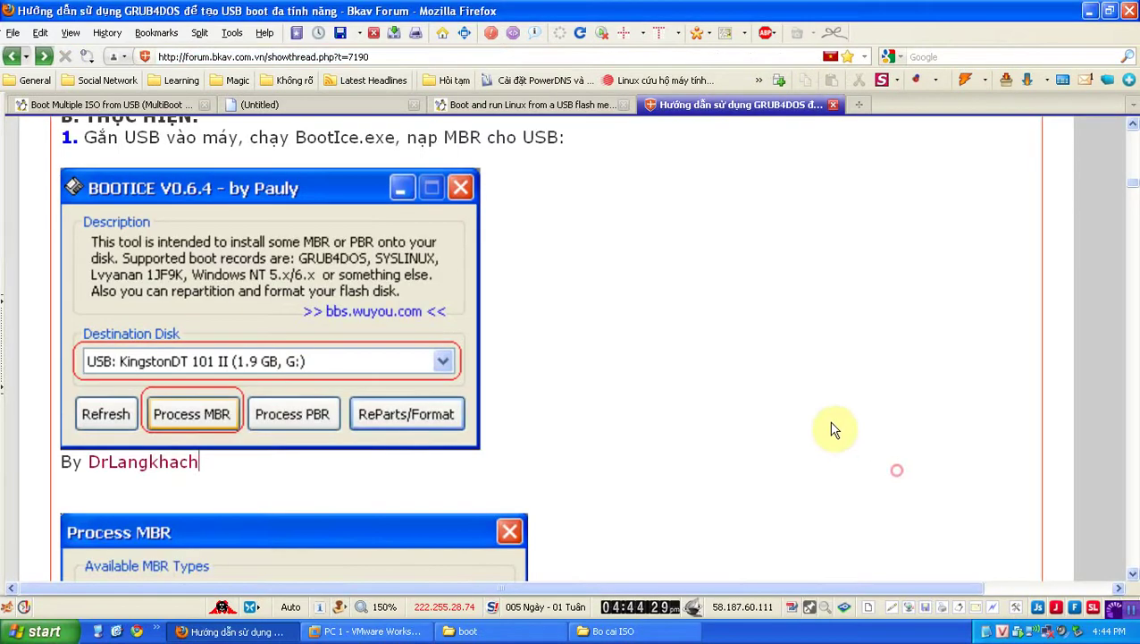
- Read the GRUB4DOS guide's required downloads, BOOTICE MBR setup and instructions for copying the rescue ISO to the USB drive
scroll(831, 424, "down", 5)
scroll(813, 416, "up", 7)
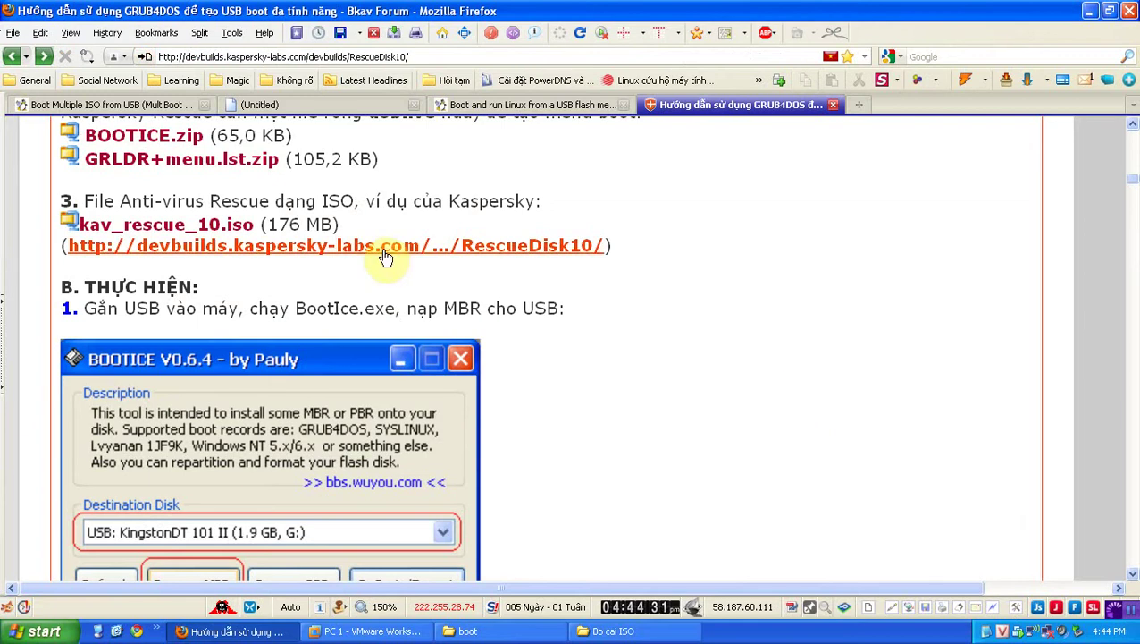
scroll(706, 320, "down", 8)
scroll(715, 326, "up", 3)
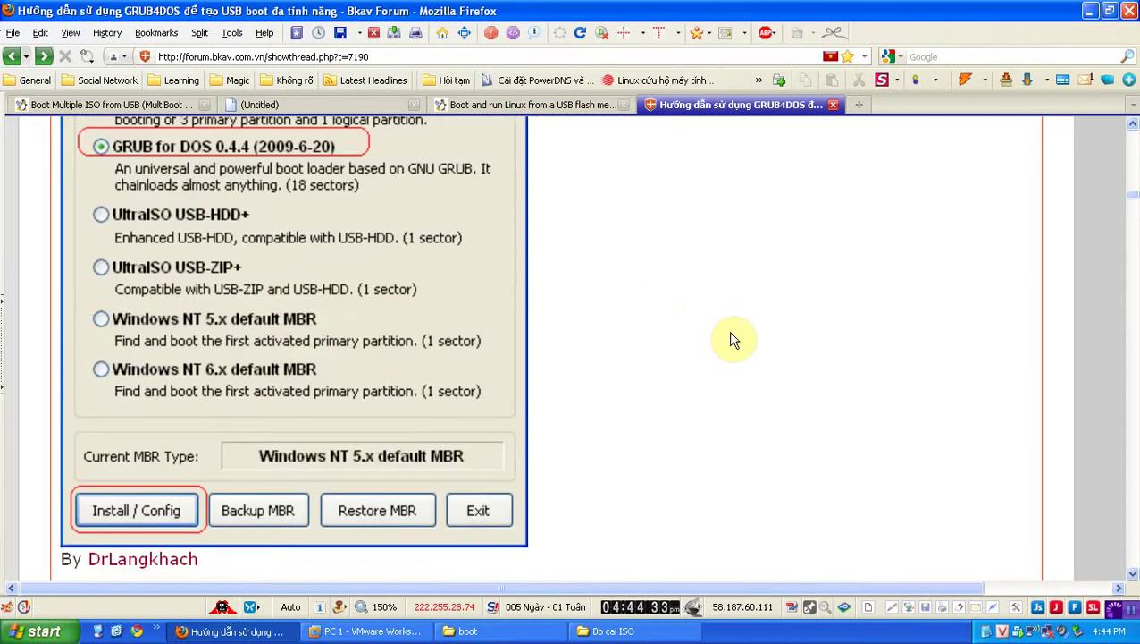
scroll(728, 353, "down", 3)
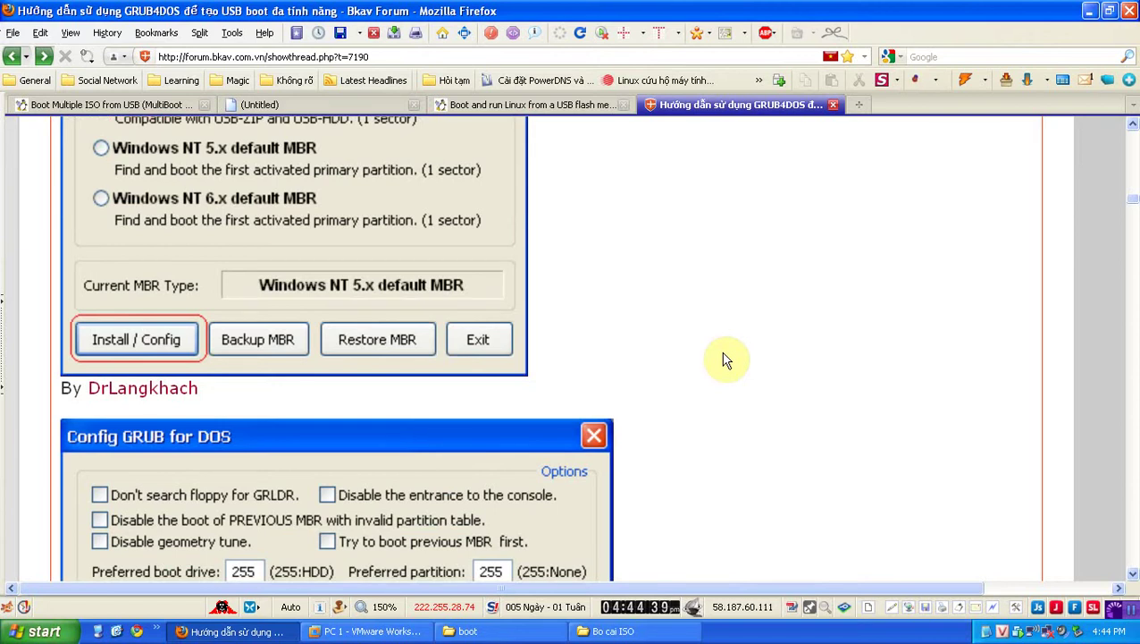
scroll(726, 360, "down", 10)
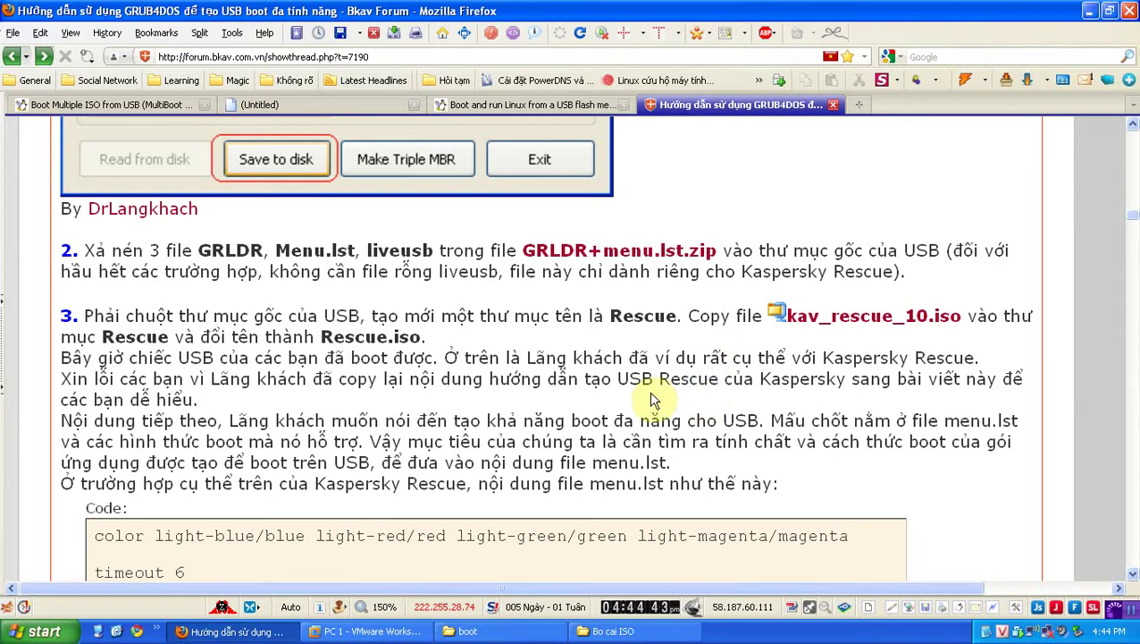
- Minimize Firefox and select MultiBootISOs-2.1.4.6.exe in the Bo cai ISO folder
left_click(1090, 11)
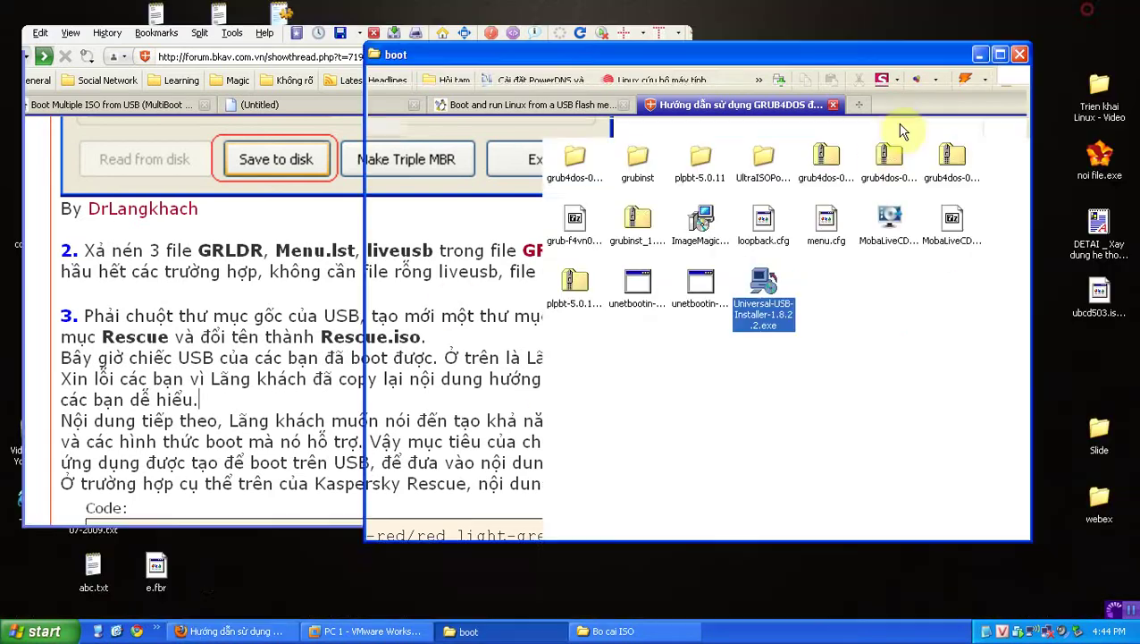
left_click(675, 371)
left_click(300, 384)
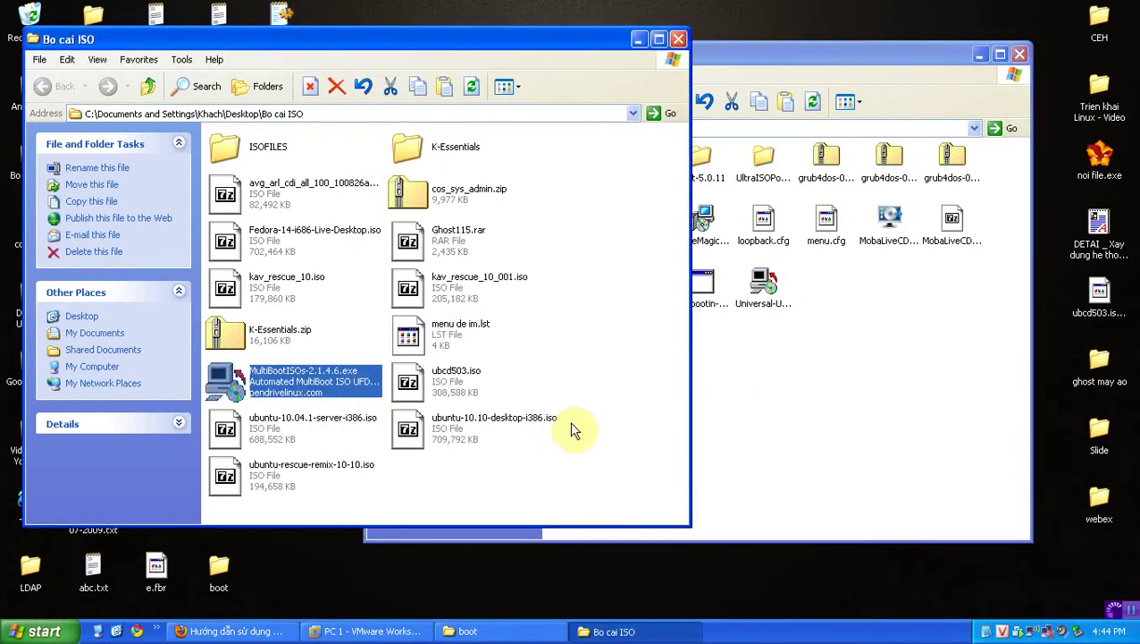
- Switch to the PC 1 virtual machine in VMware Workstation and show the drives in its My Computer window
left_click(357, 637)
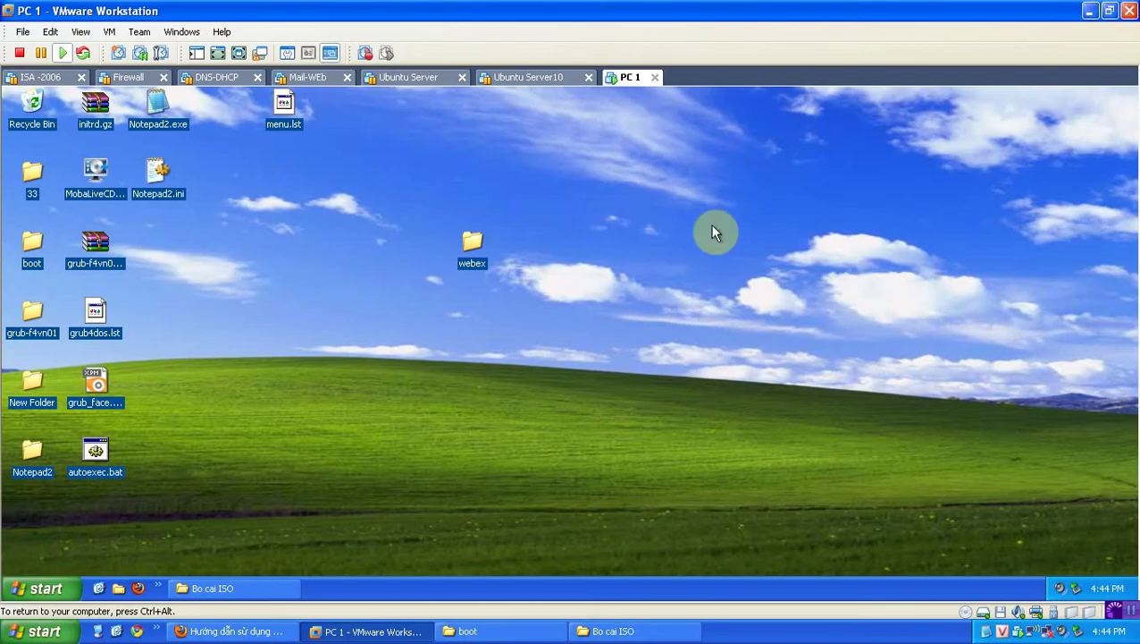
left_click(332, 419)
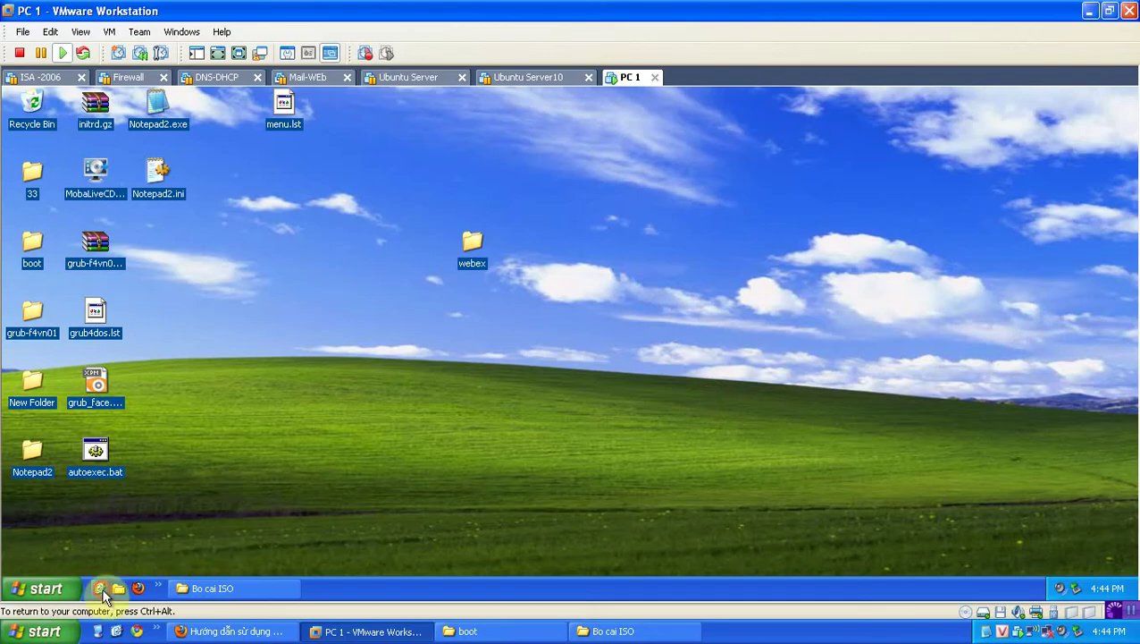
left_click(159, 589)
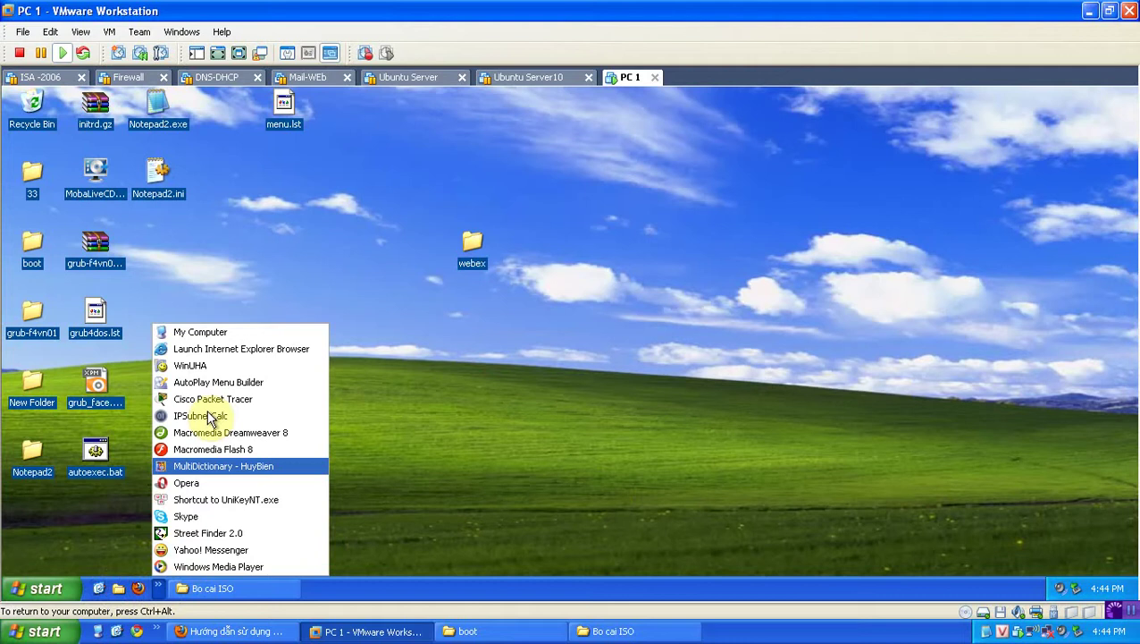
left_click(210, 332)
scroll(581, 376, "down", 2)
- Connect the Alcor Micro Mass Storage Device to the virtual machine and check the removable drives in My Computer
left_click(109, 32)
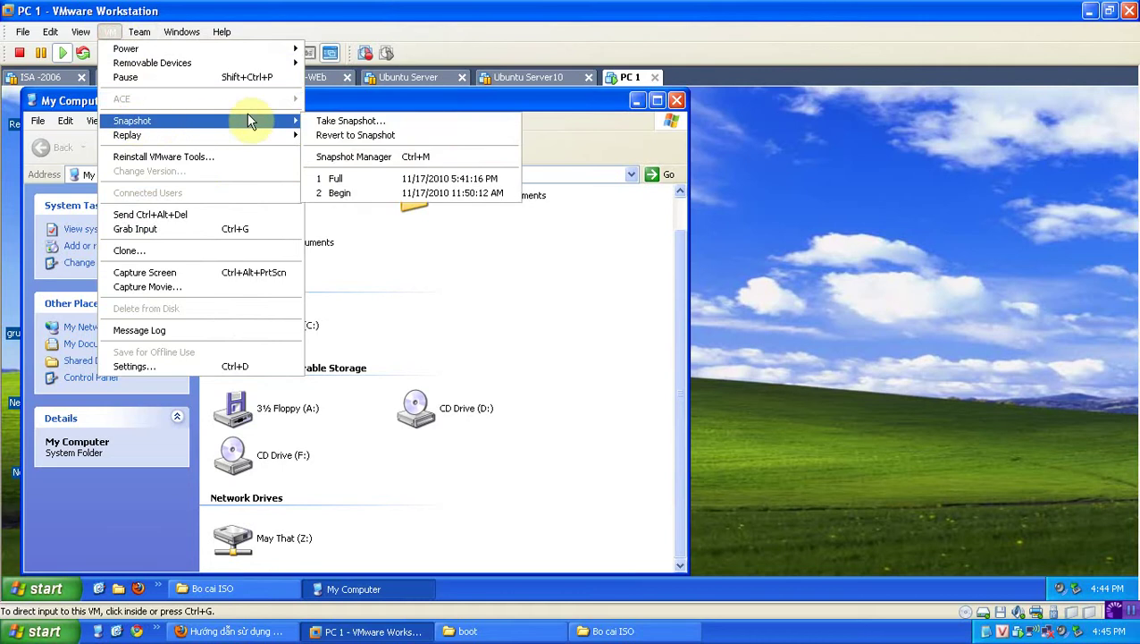
mouse_move(198, 68)
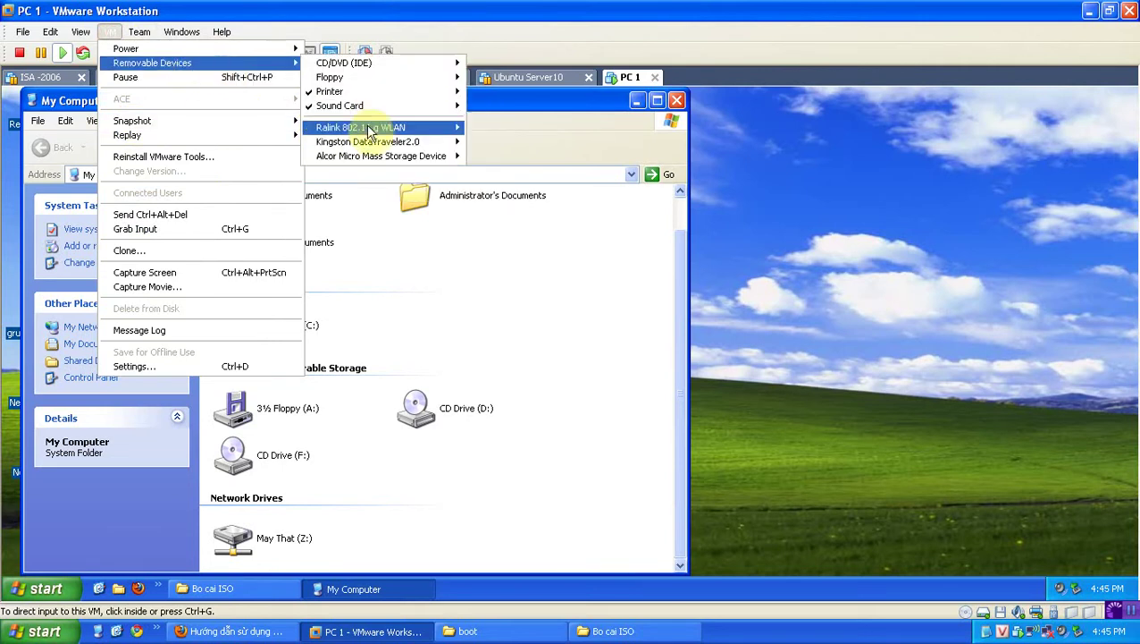
mouse_move(384, 156)
left_click(501, 156)
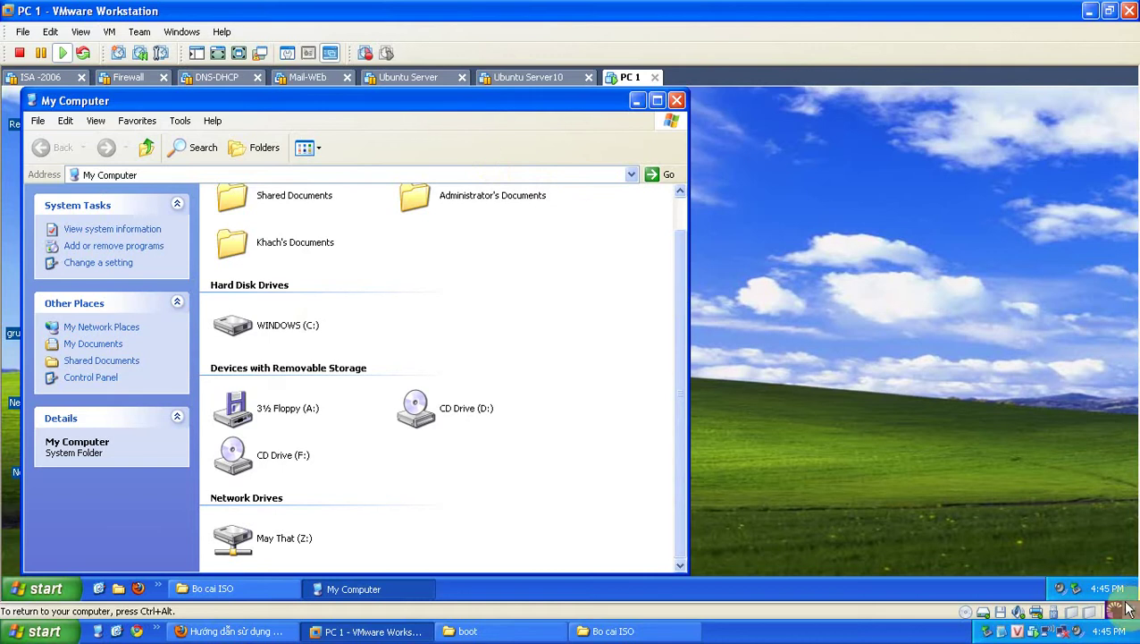
left_click(981, 515)
left_click(554, 331)
scroll(554, 329, "up", 1)
left_click(555, 327)
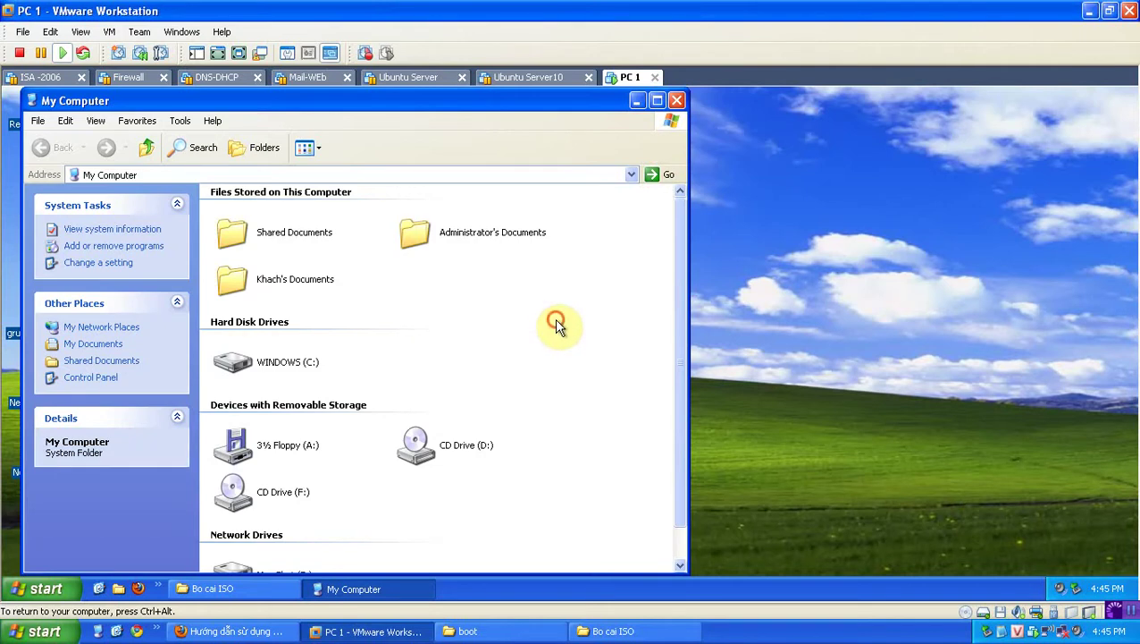
scroll(554, 324, "down", 1)
scroll(556, 323, "up", 1)
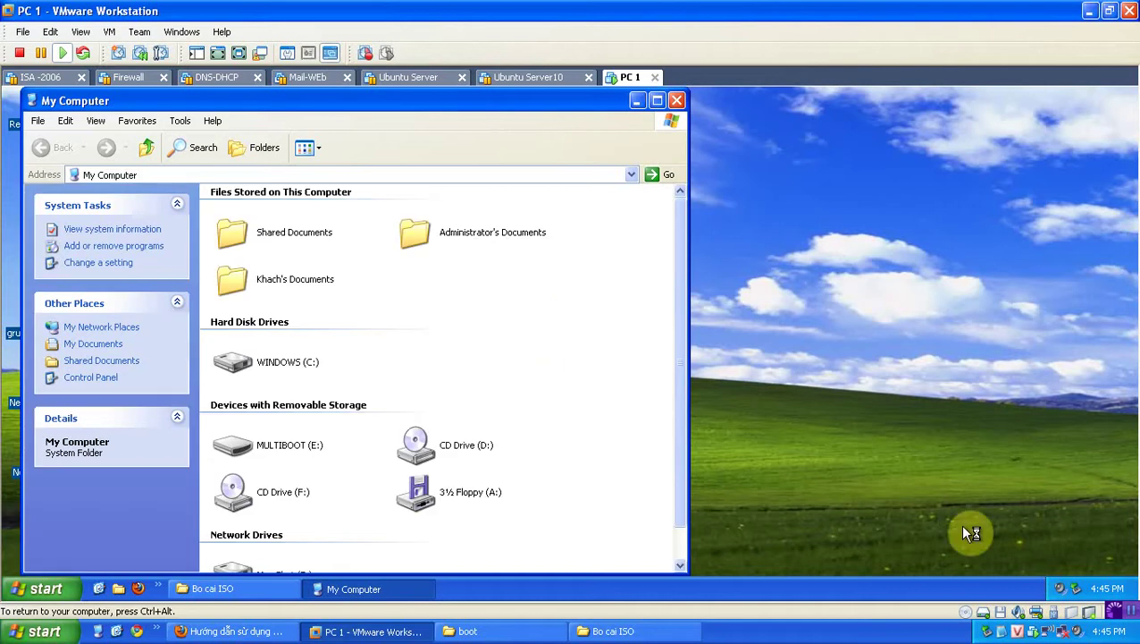
- Open the MULTIBOOT (E:) drive to view its files
left_click(231, 444)
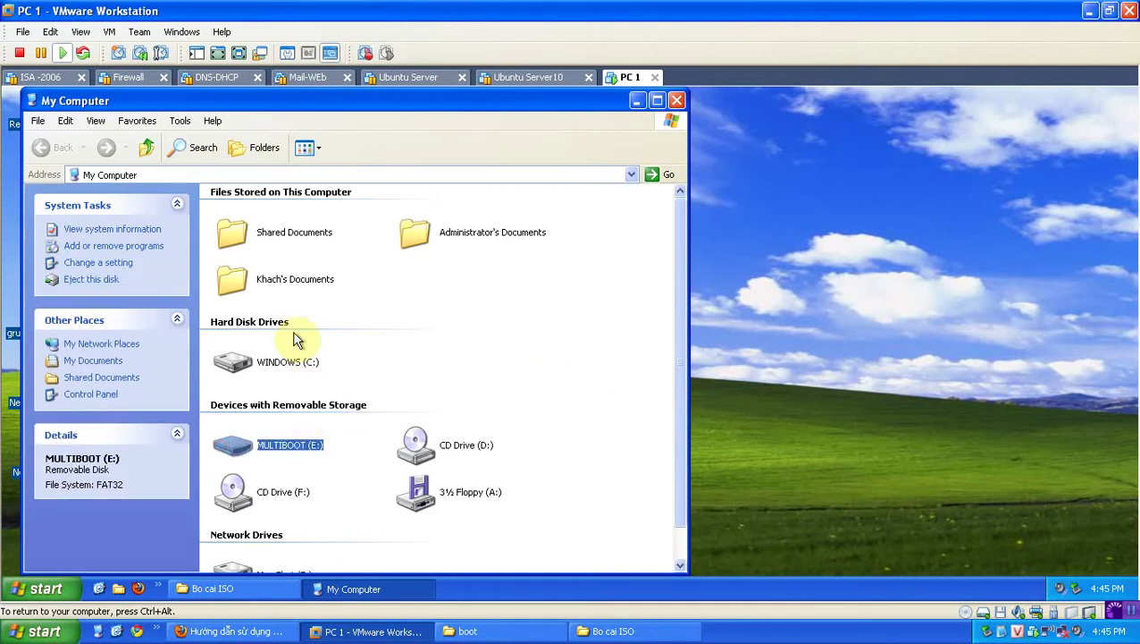
double_click(229, 444)
left_click(522, 388)
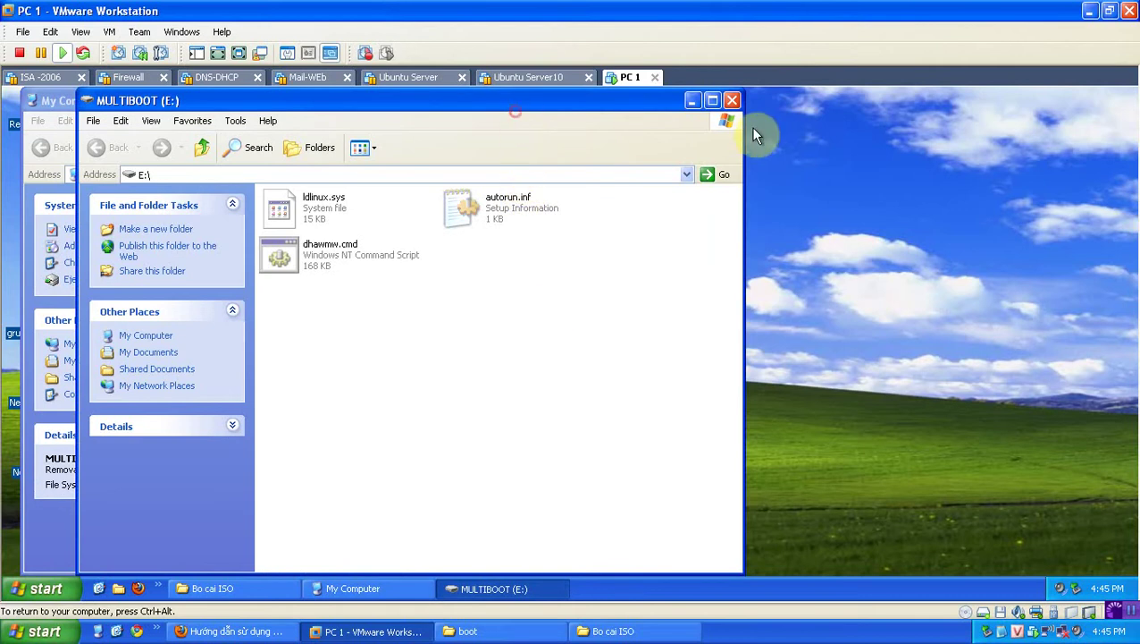
- Try to delete dhawmw.cmd from the MULTIBOOT (E:) drive
left_click_drag(509, 103, 746, 123)
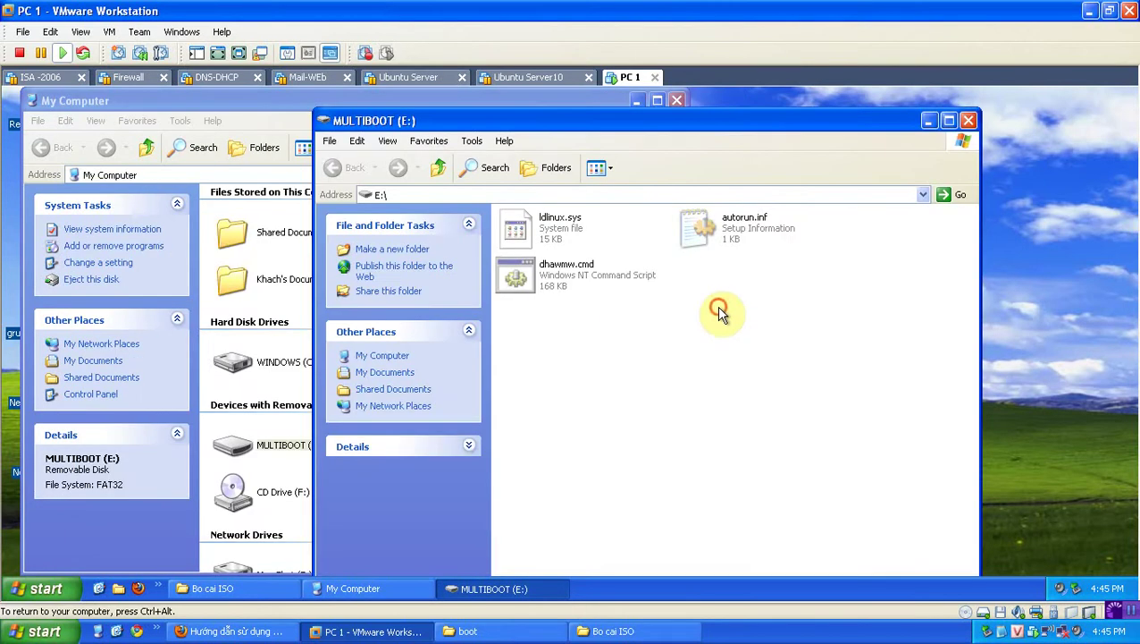
left_click(565, 273)
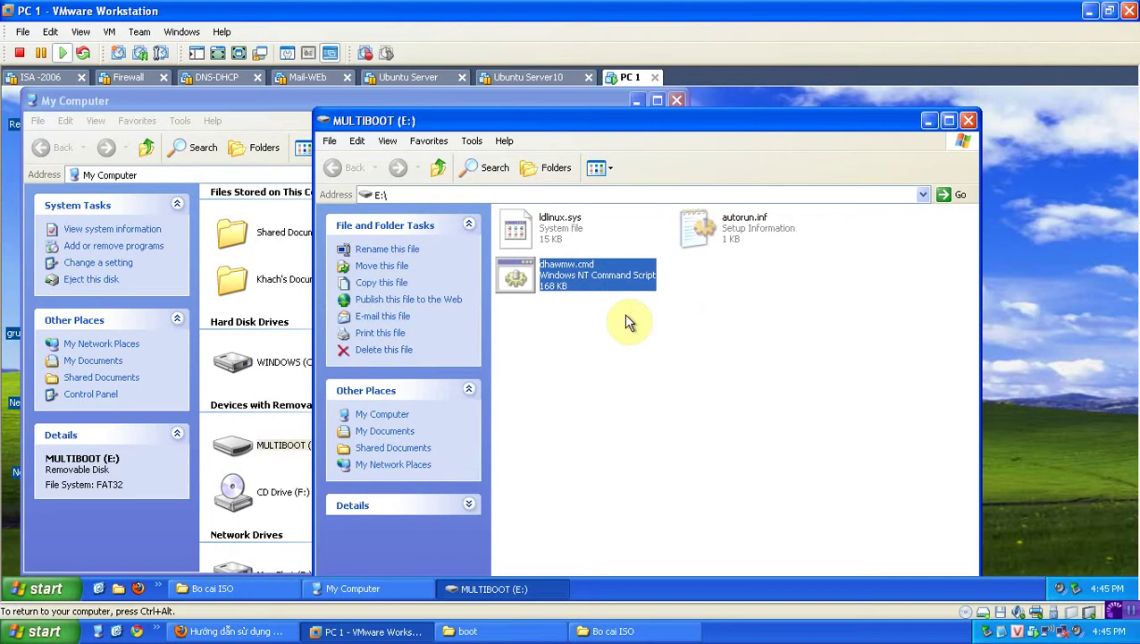
left_click(826, 464)
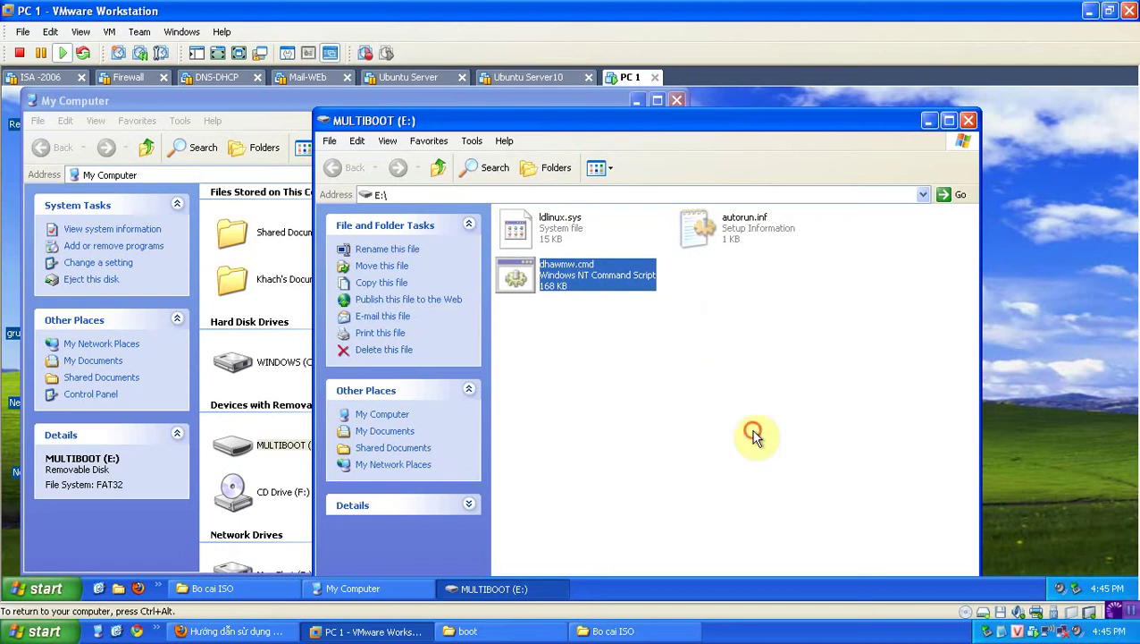
left_click(830, 433)
left_click(830, 433)
left_click(611, 285)
left_click(1042, 323)
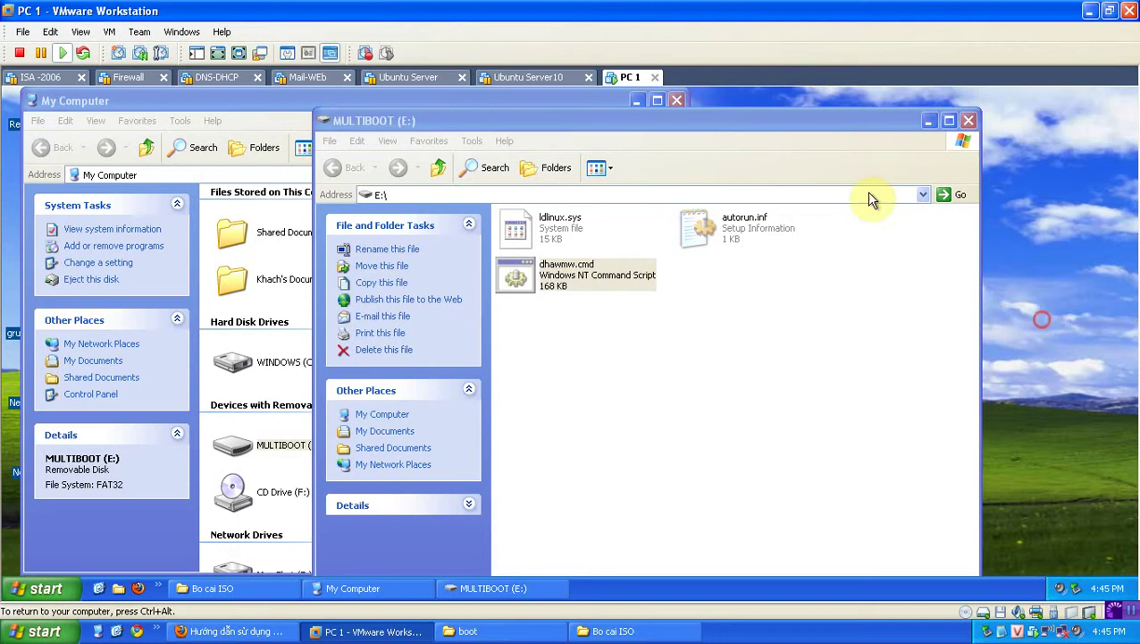
left_click(523, 273)
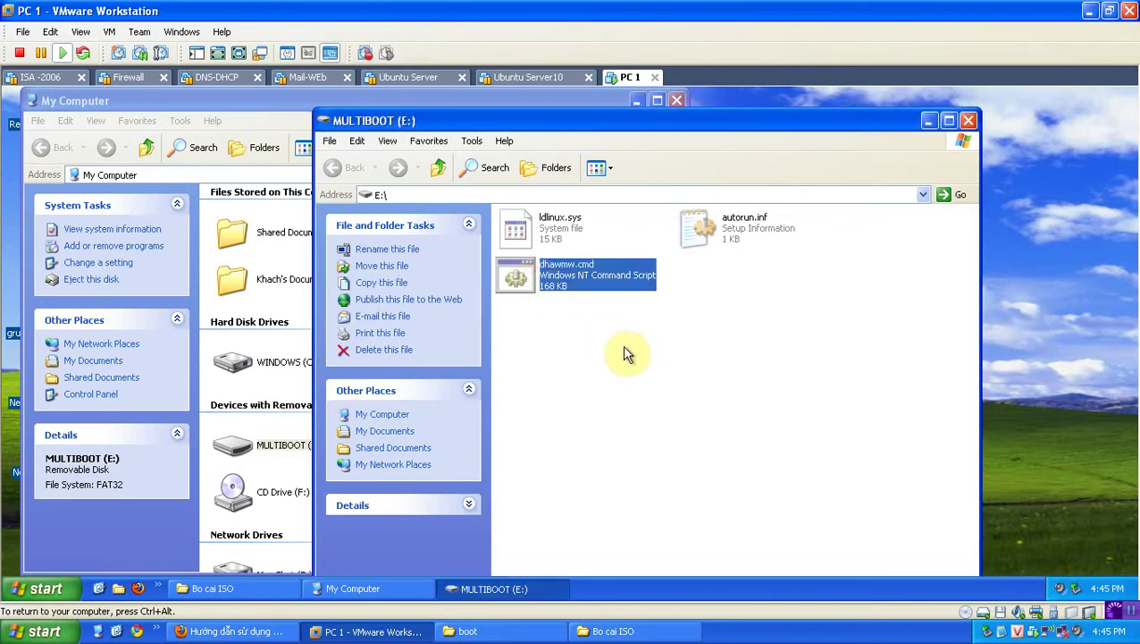
key("Delete")
left_click(572, 396)
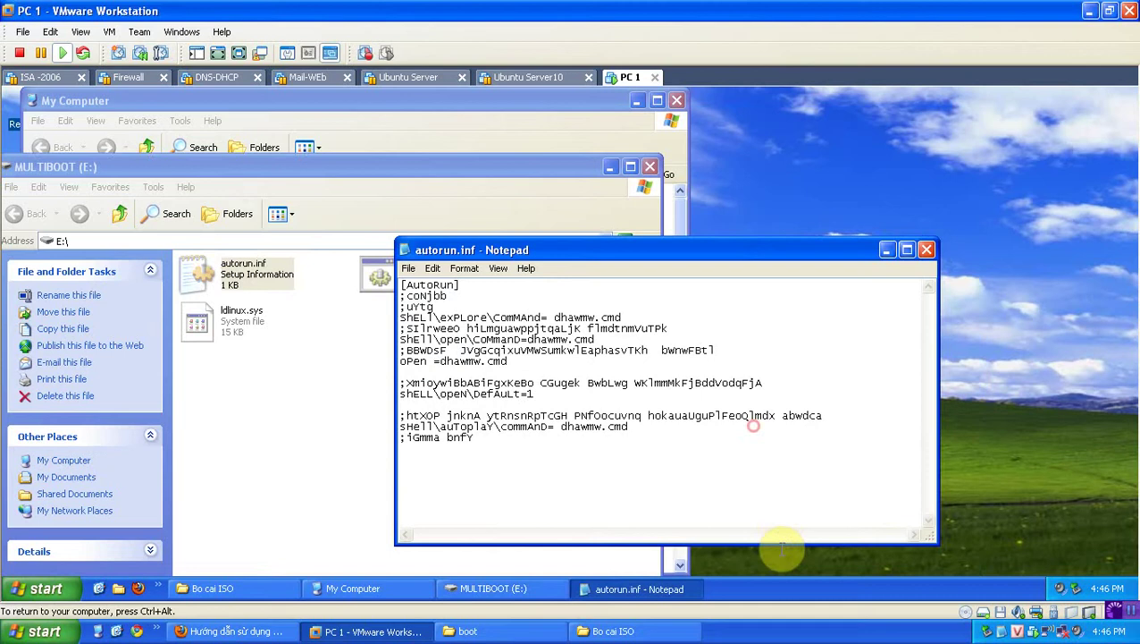
- Check whether Task Manager is available from the virtual machine's taskbar, and close autorun.inf in Notepad
right_click(794, 585)
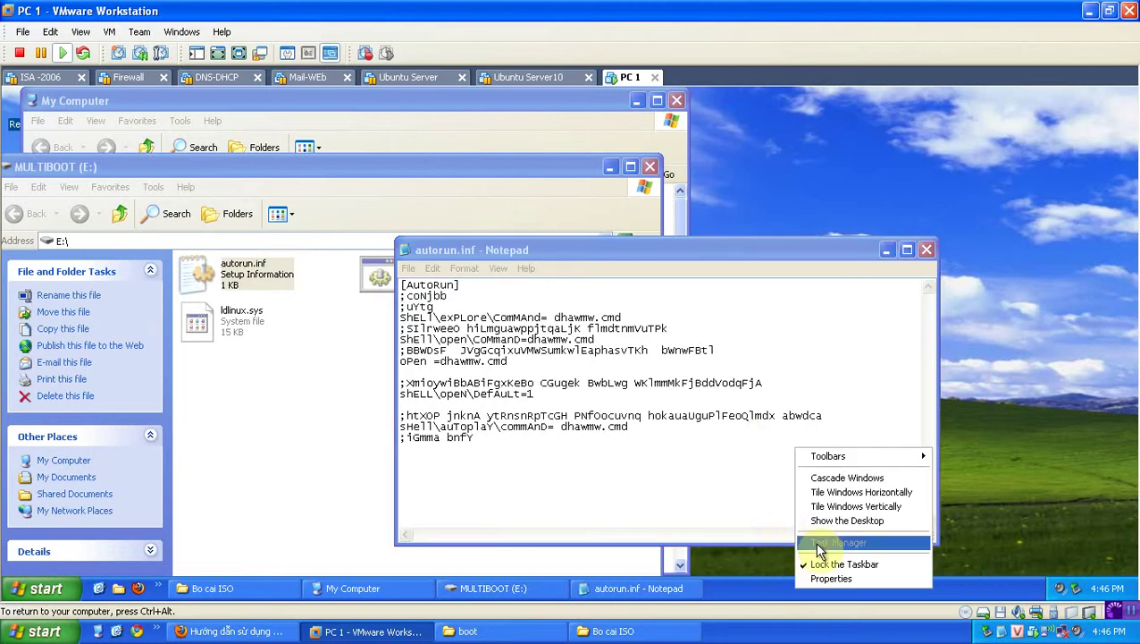
left_click(924, 309)
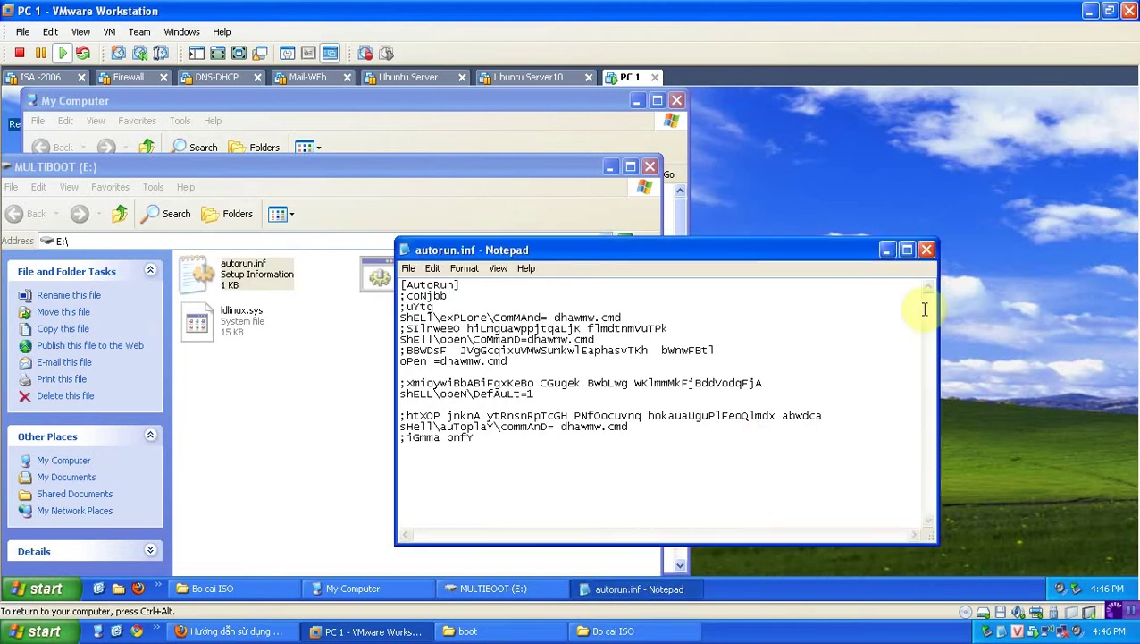
left_click(550, 172)
right_click(822, 588)
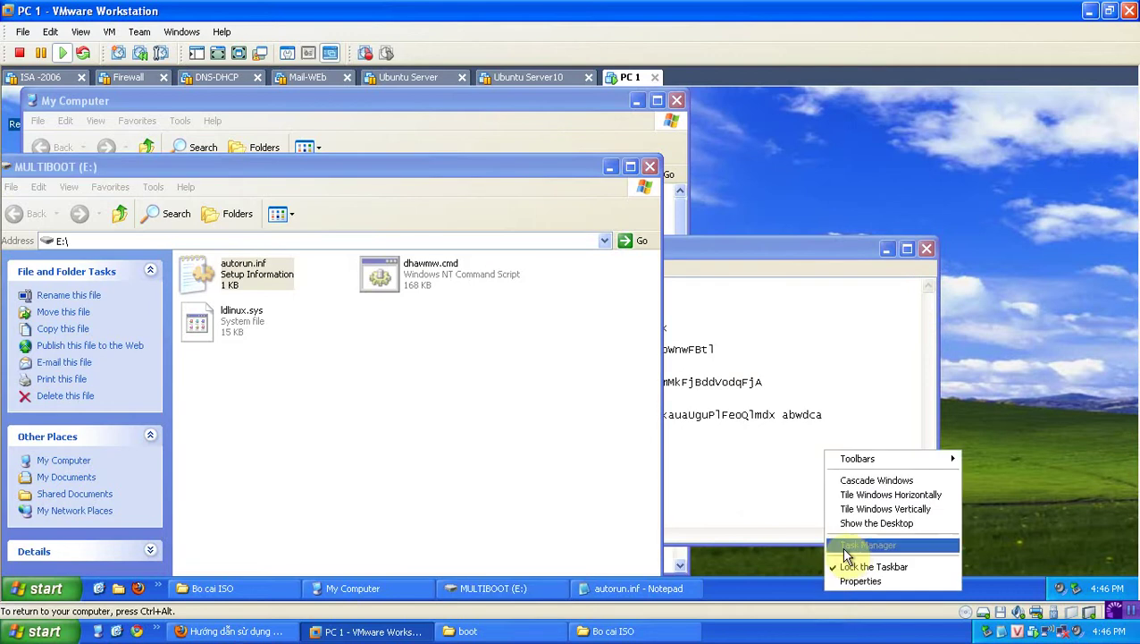
left_click(874, 342)
left_click(927, 249)
left_click_drag(268, 167, 381, 177)
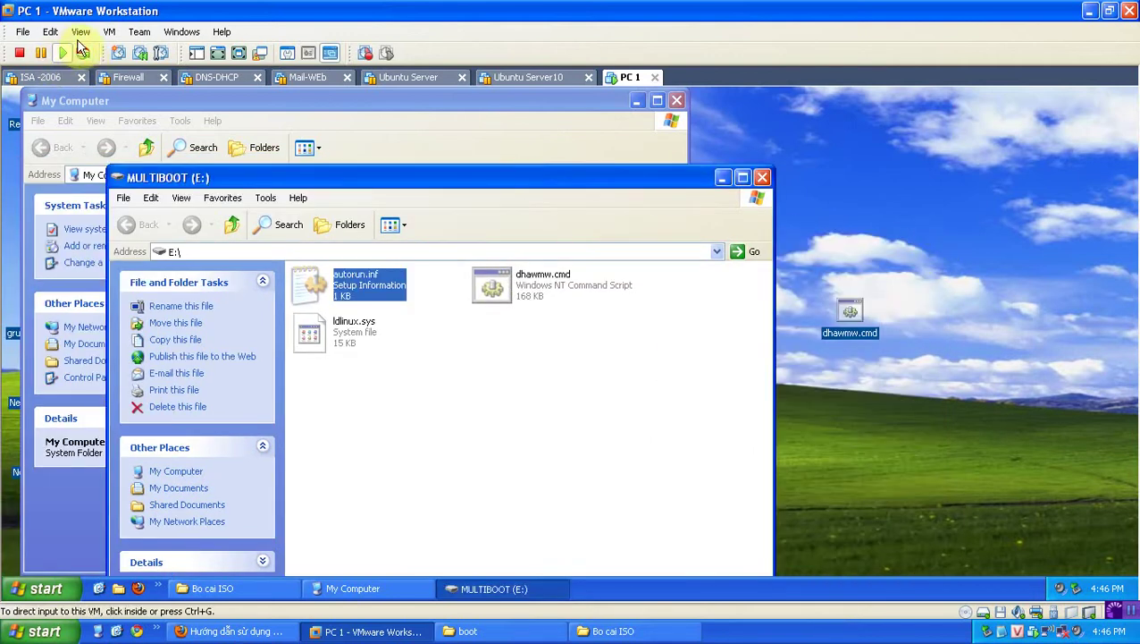
- Open the snapshot options of the PC 1 virtual machine
left_click(109, 33)
mouse_move(132, 122)
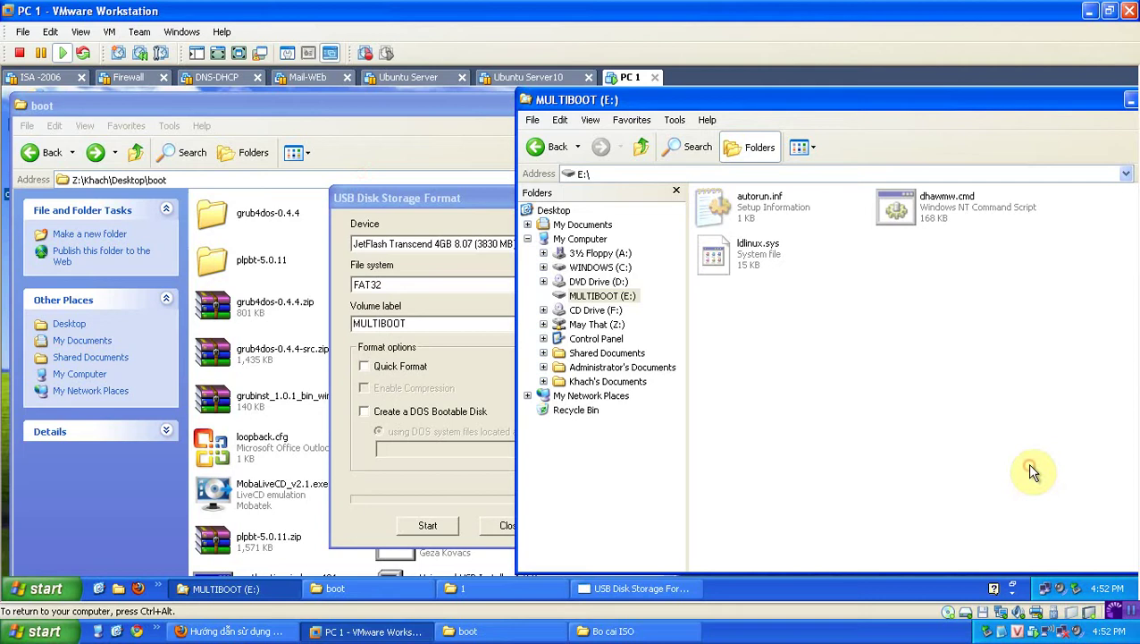
- Check the availability of Task Manager from the taskbar again, with the MULTIBOOT (E:) folder open
left_click(839, 368)
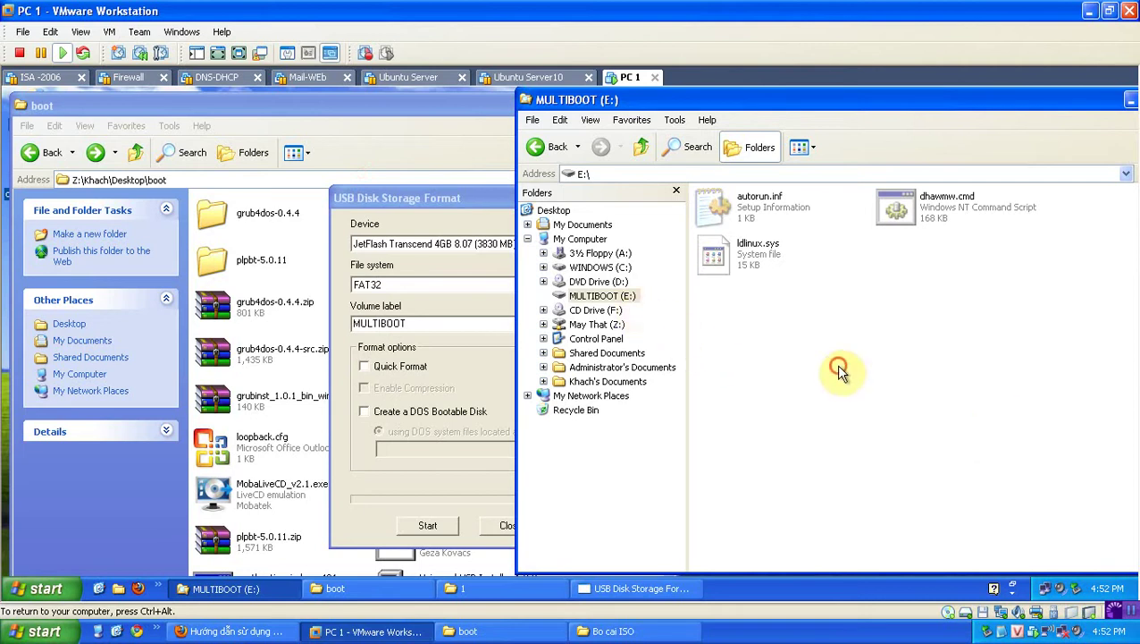
right_click(856, 587)
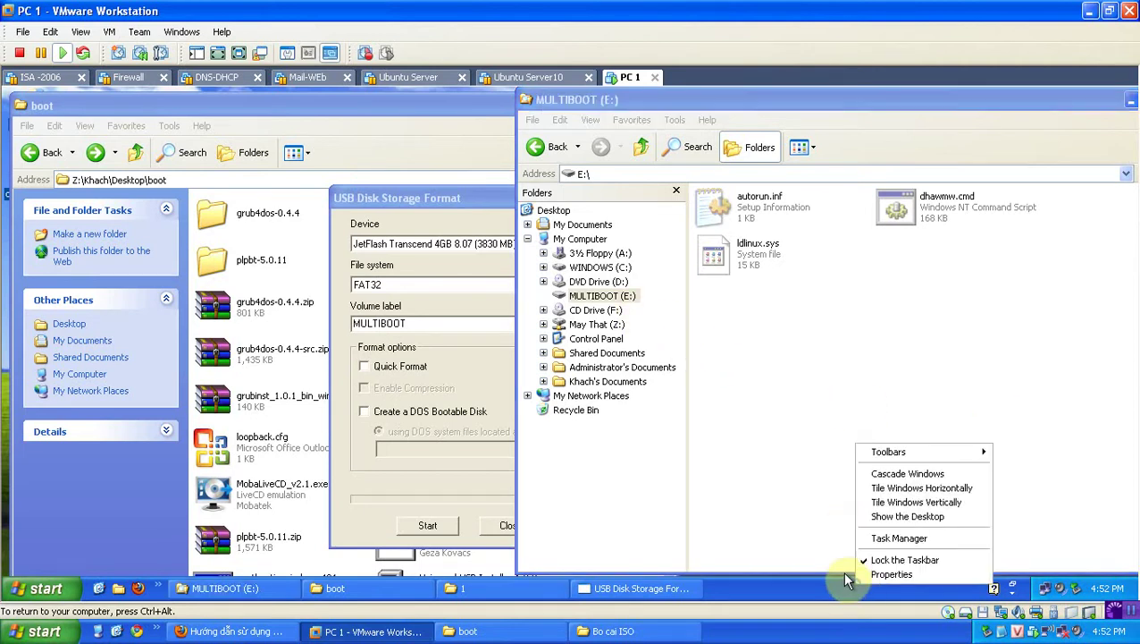
left_click(798, 447)
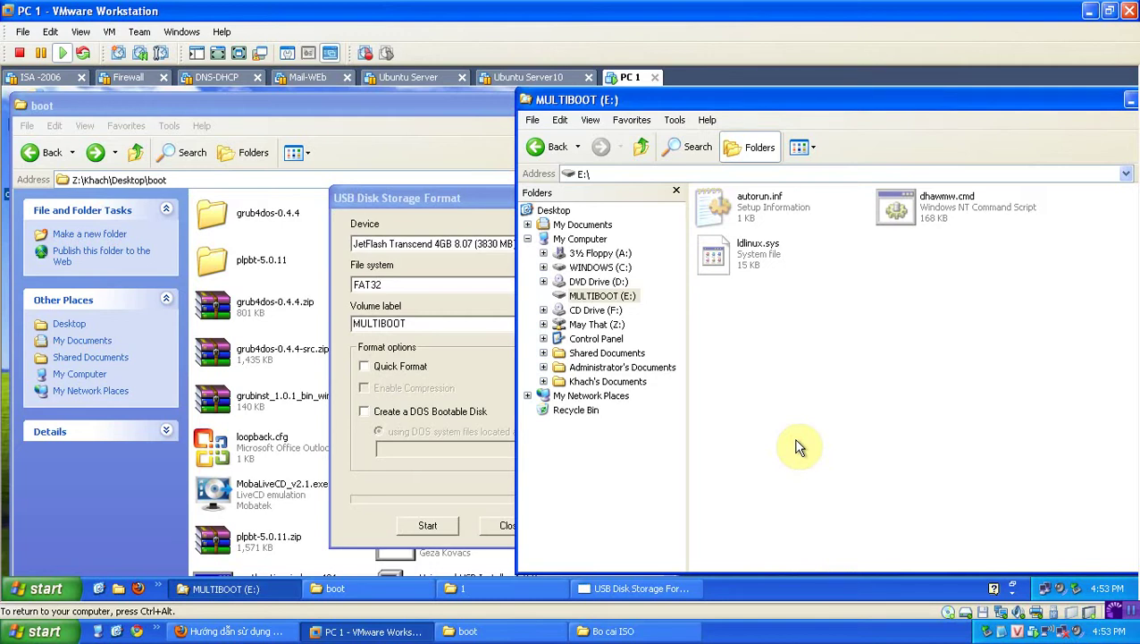
left_click_drag(478, 208, 409, 203)
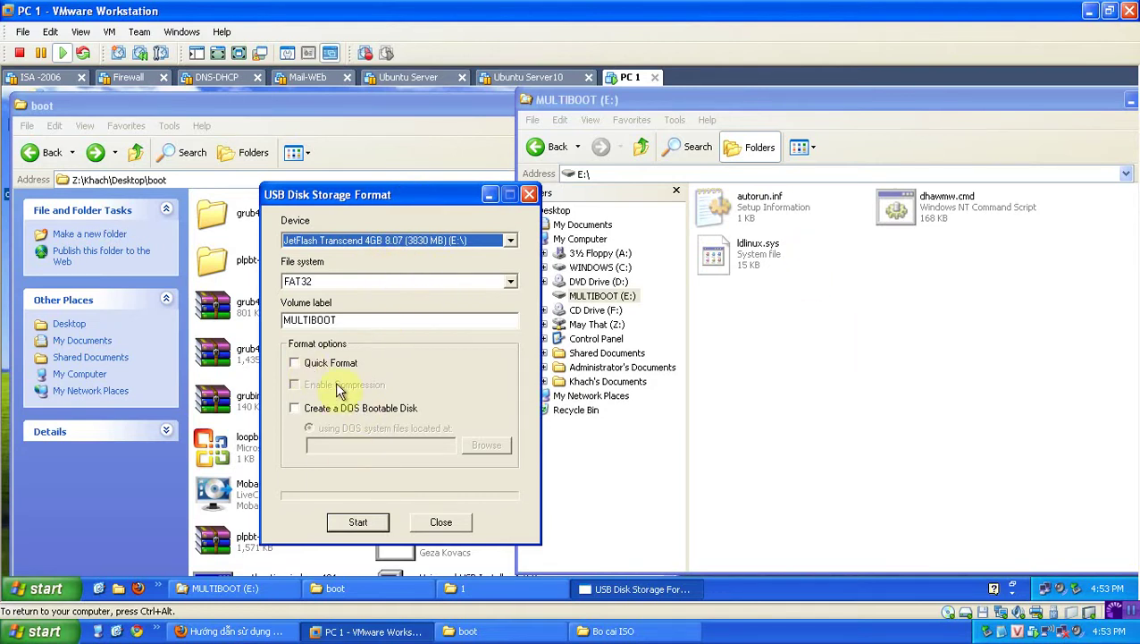
double_click(346, 316)
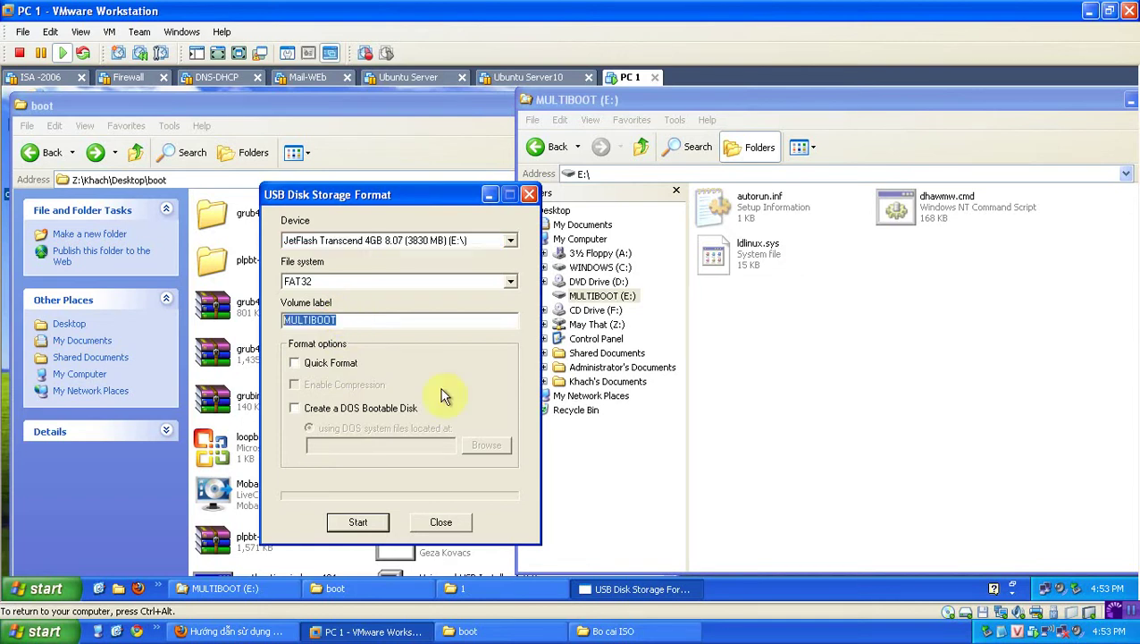
type("hng")
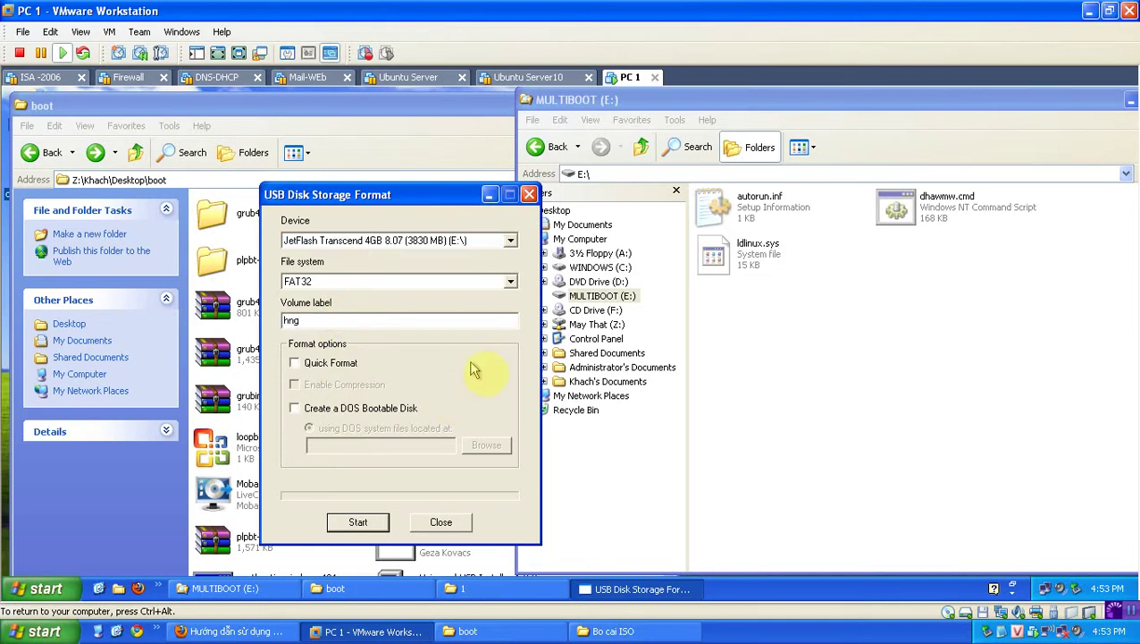
key("ctrl+v")
key("shift+Home")
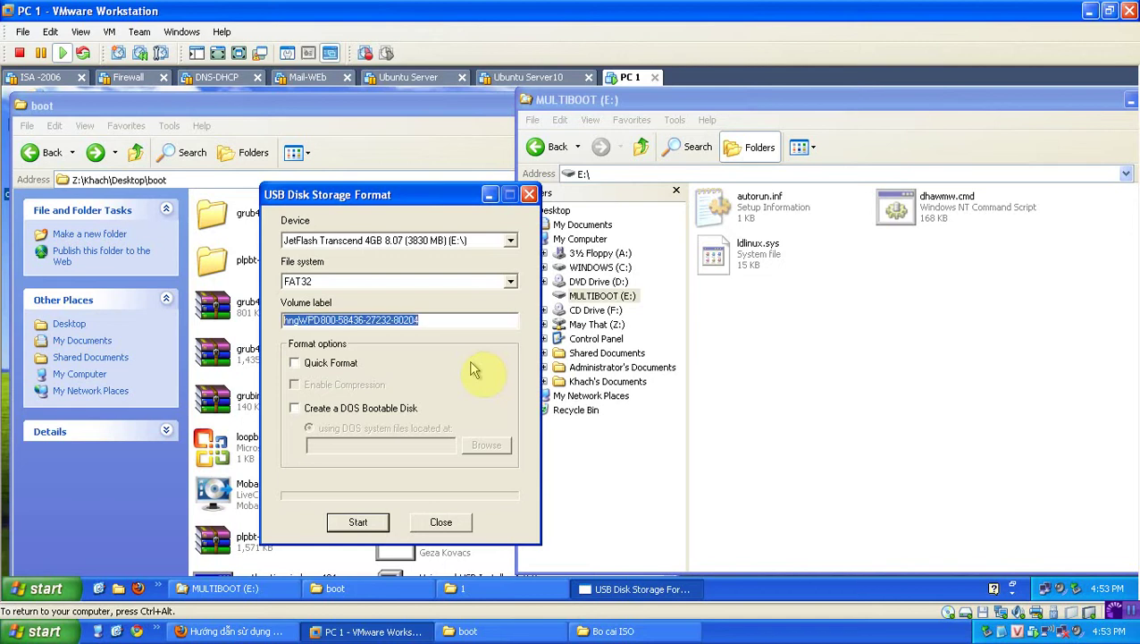
- Set the volume label to hung and format the JetFlash Transcend 4GB drive (E:) as FAT32, accepting the loss of all its data
type("hung")
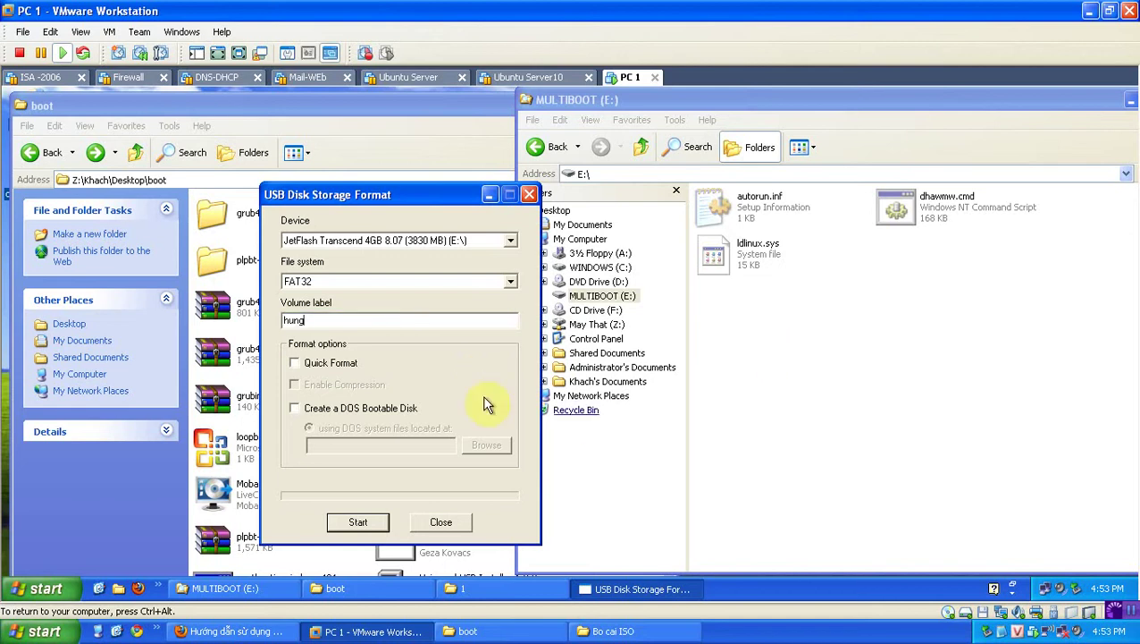
left_click(370, 526)
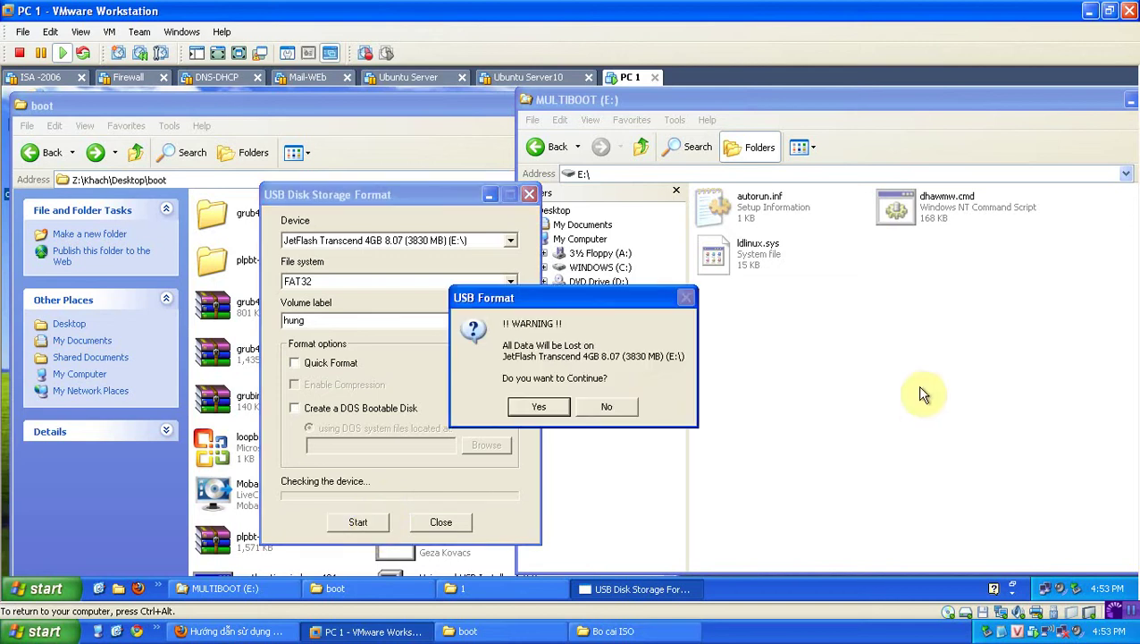
key("Return")
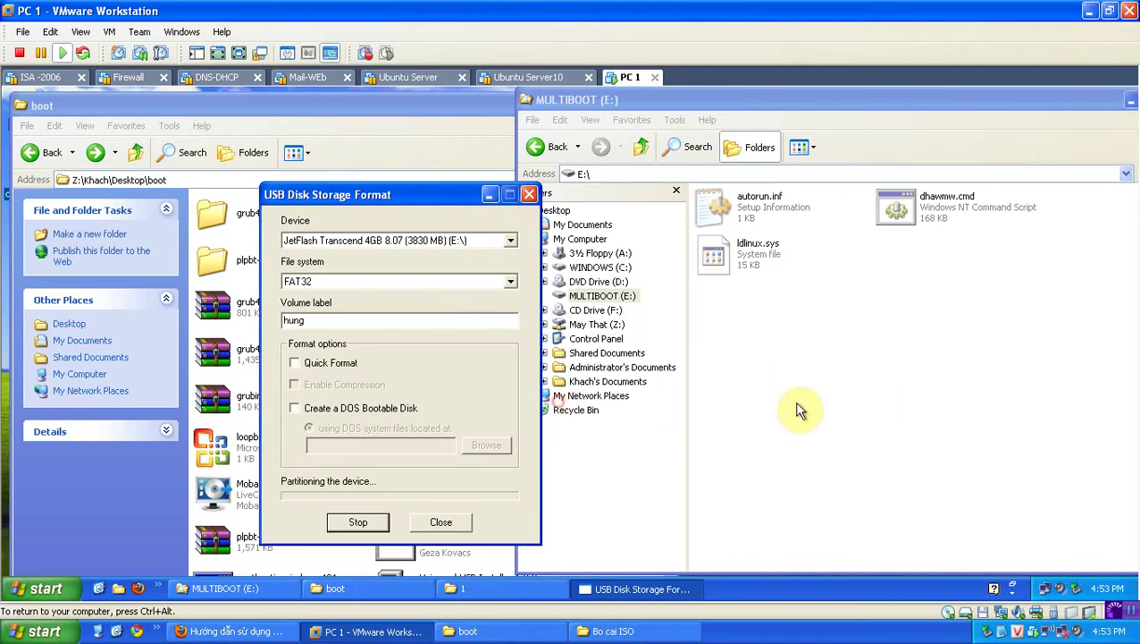
- Close the MULTIBOOT (E:) folder window while the format runs
left_click(672, 280)
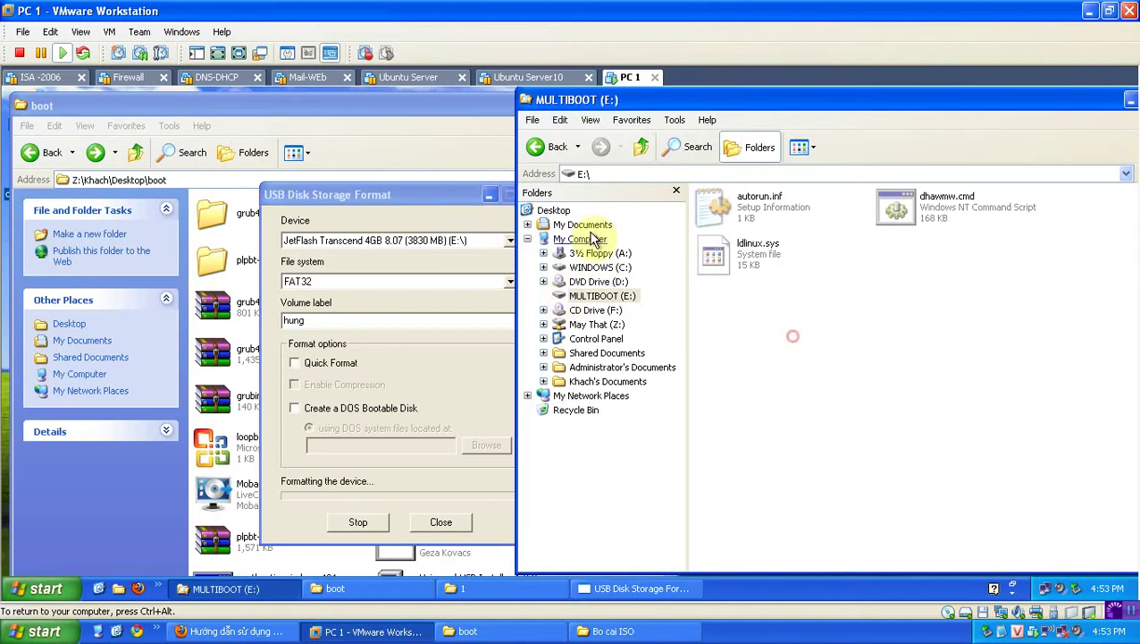
left_click(1057, 103)
key("ctrl+alt")
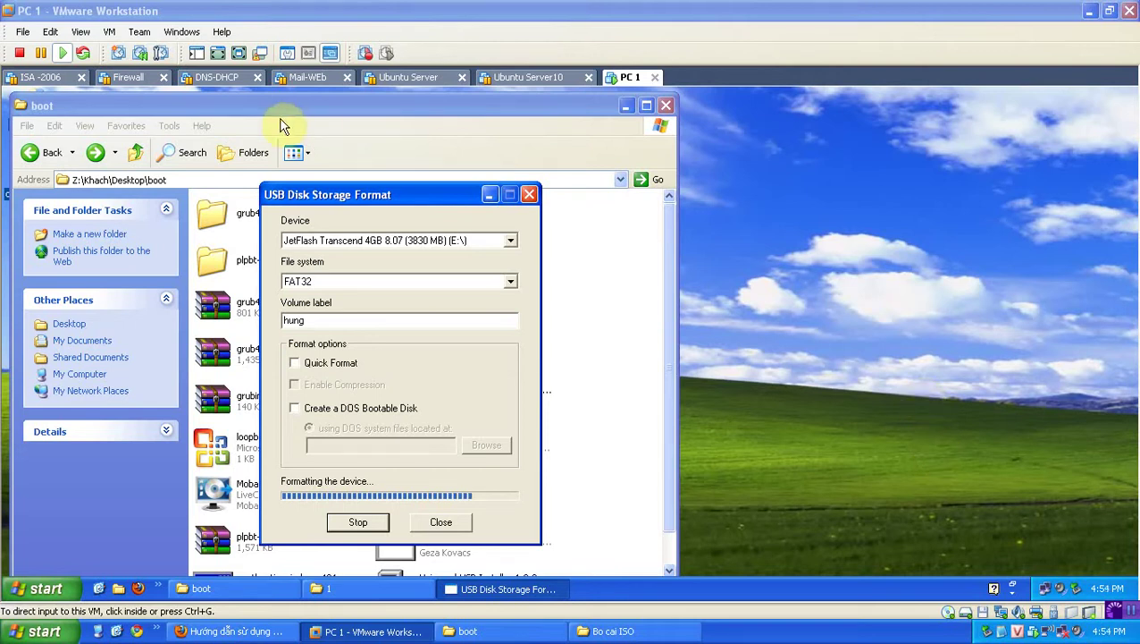
- Move the USB Disk Storage Format window aside, dismiss the format report and close the tool
left_click(790, 179)
left_click_drag(465, 203, 1002, 148)
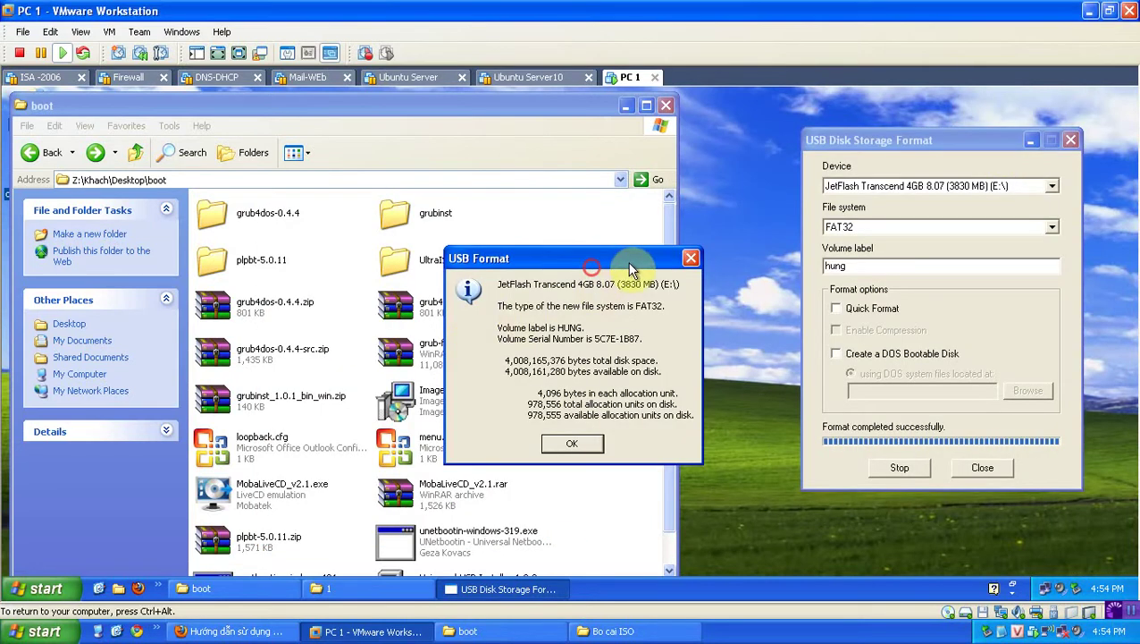
left_click(572, 440)
left_click(985, 465)
- Open My Computer, show its folder tree and view the contents of the HUNG (E:) drive
left_click(157, 588)
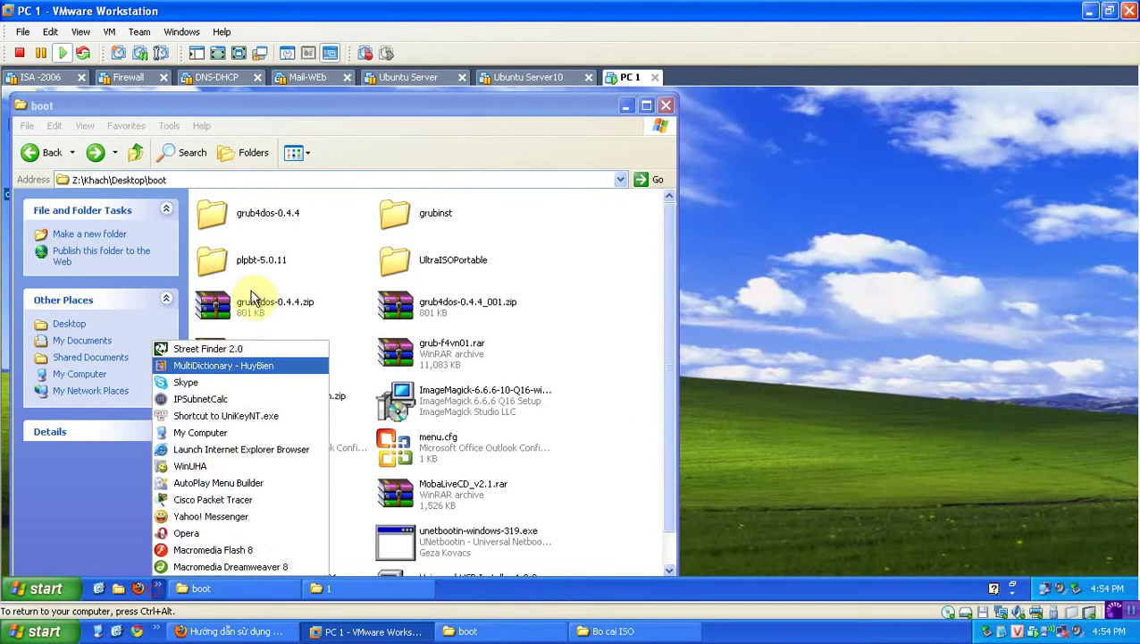
left_click(206, 433)
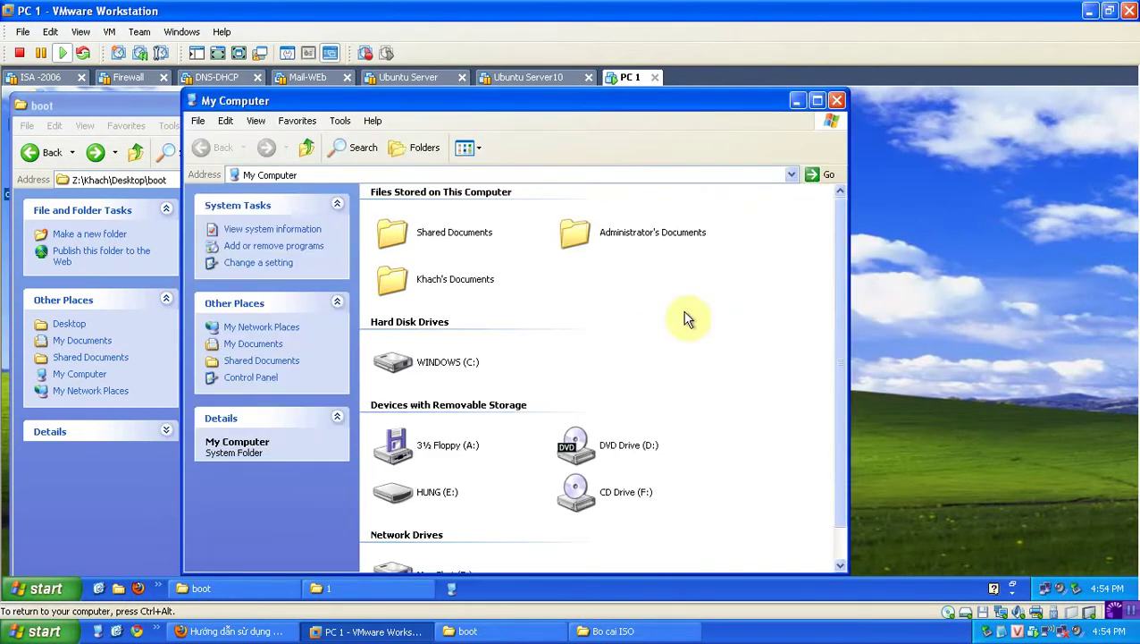
left_click_drag(448, 111, 749, 125)
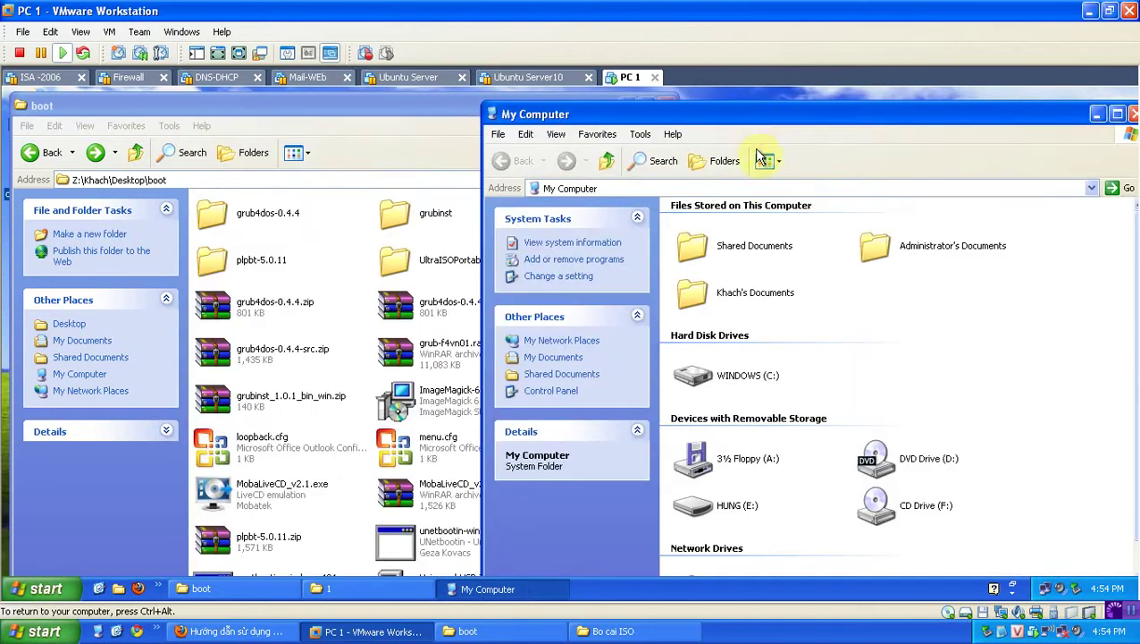
left_click(715, 161)
left_click(555, 309)
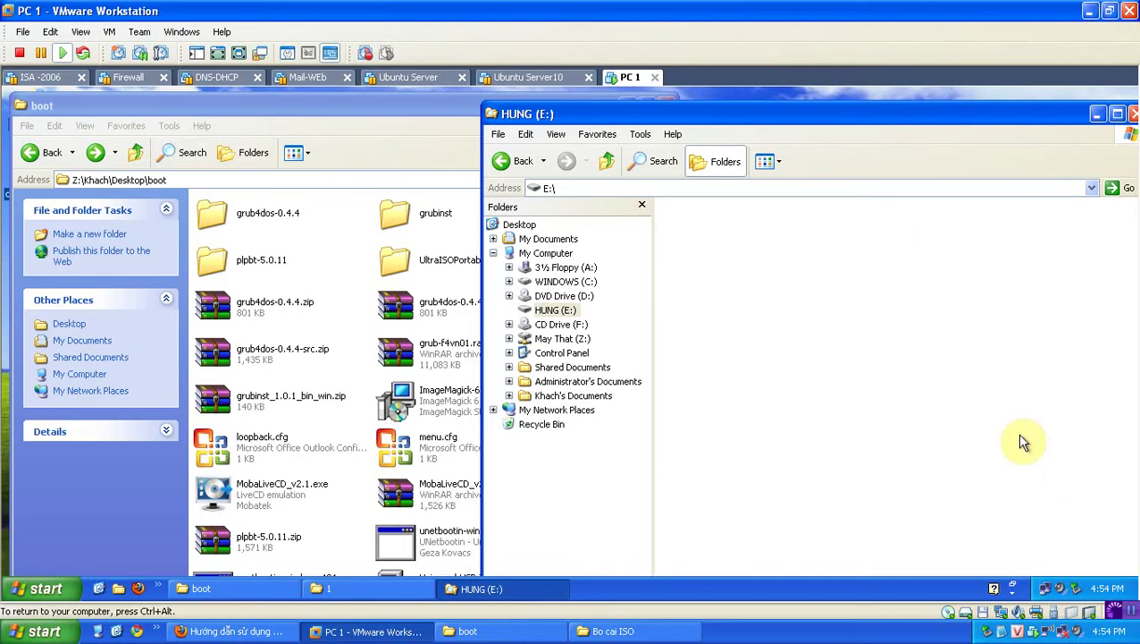
left_click_drag(1084, 113, 1051, 105)
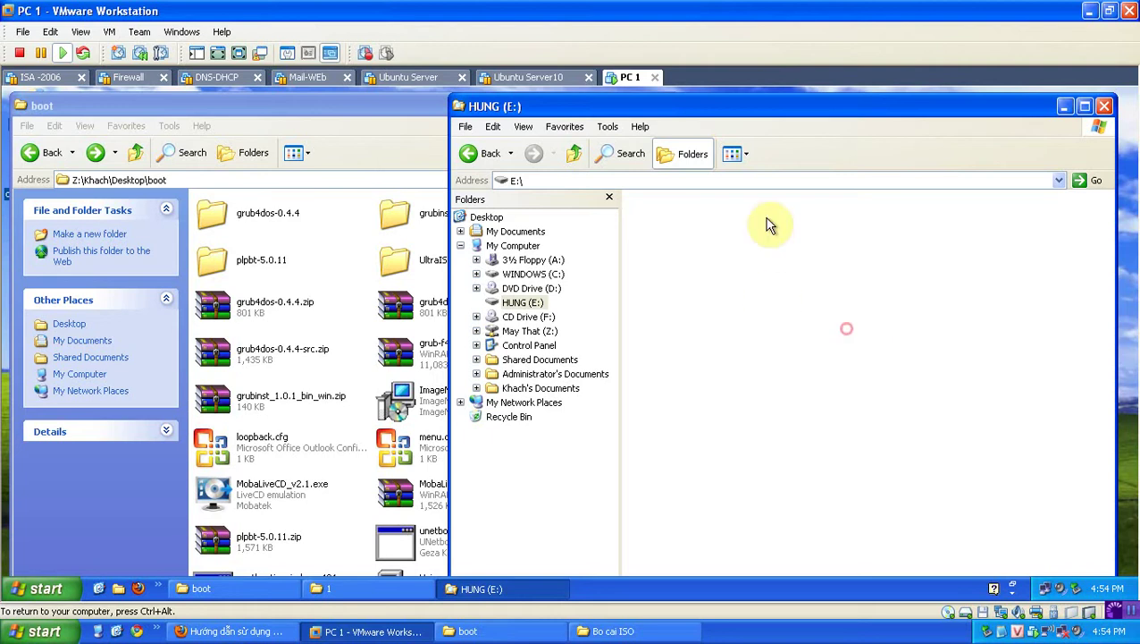
left_click(355, 107)
left_click(827, 318)
key("ctrl+alt")
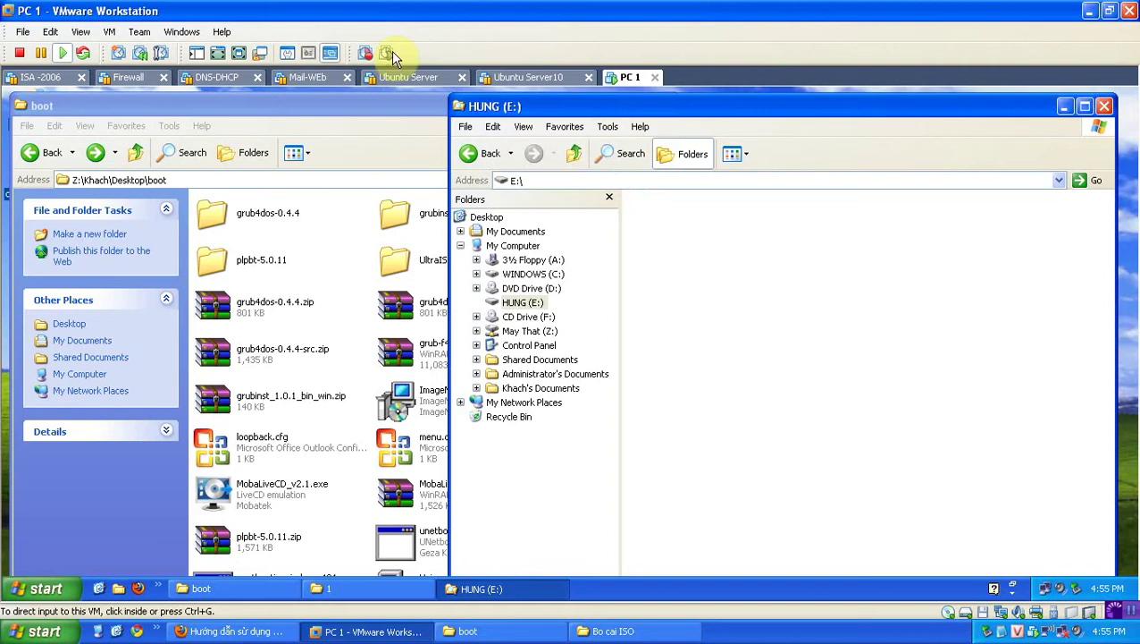
left_click(762, 257)
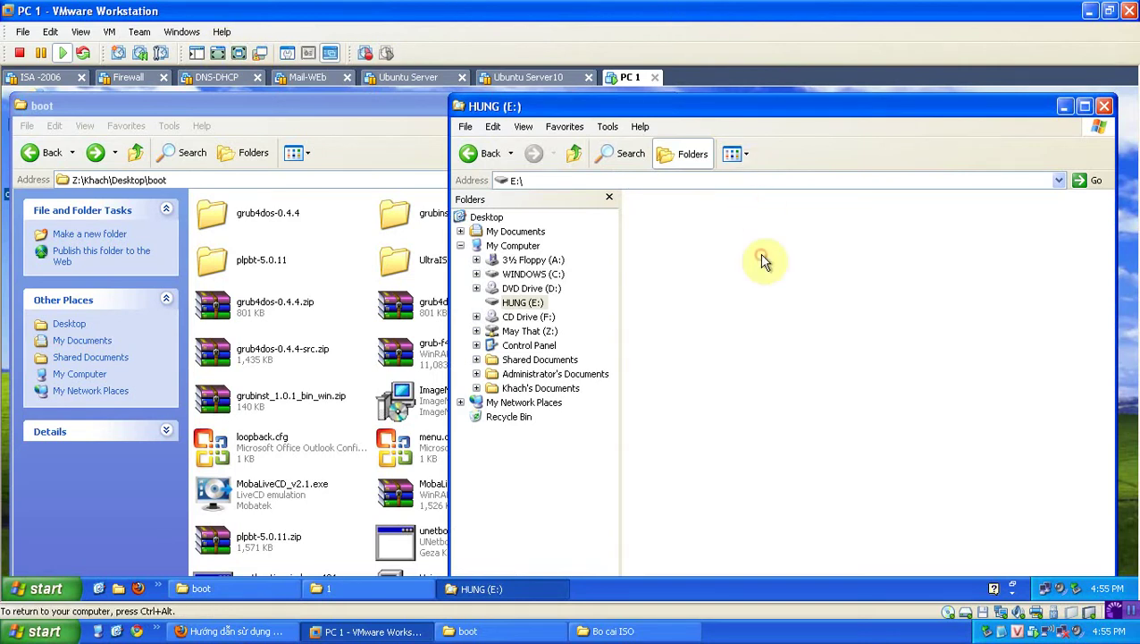
- Connect the Kingston DataTraveler2.0 USB device to the PC 1 virtual machine, disconnecting it from the host
key("ctrl+alt")
left_click(109, 31)
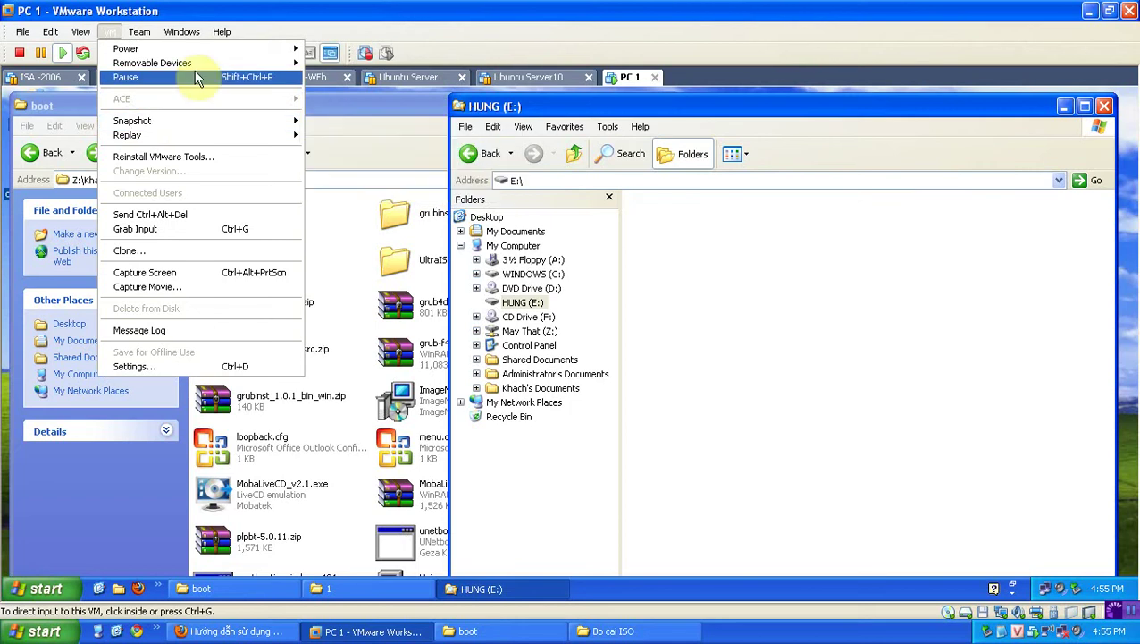
mouse_move(188, 65)
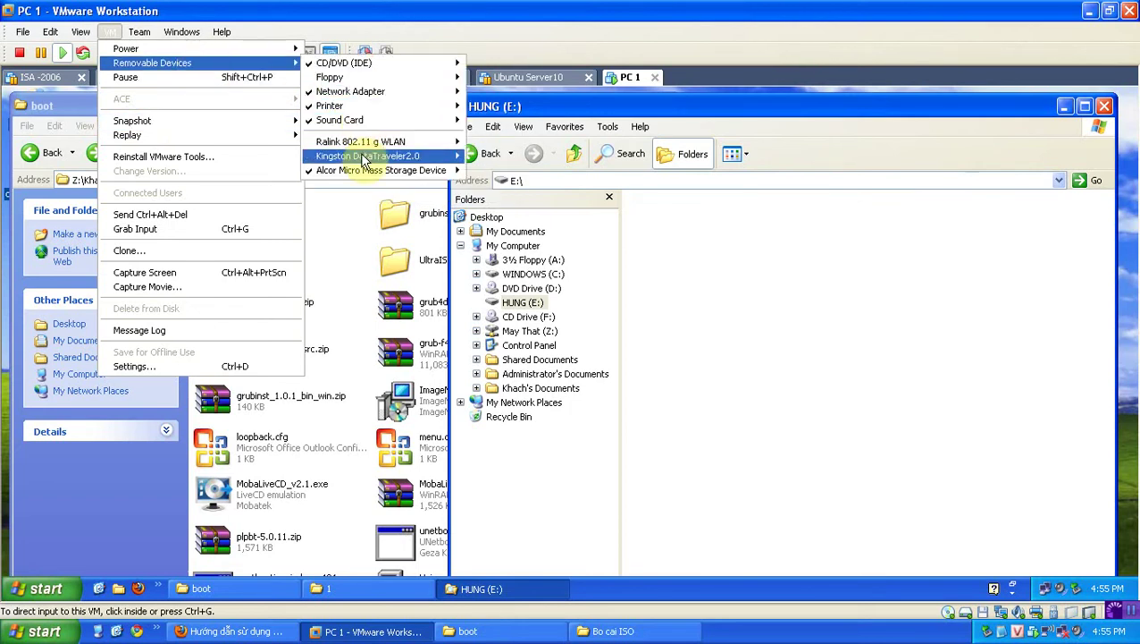
mouse_move(374, 161)
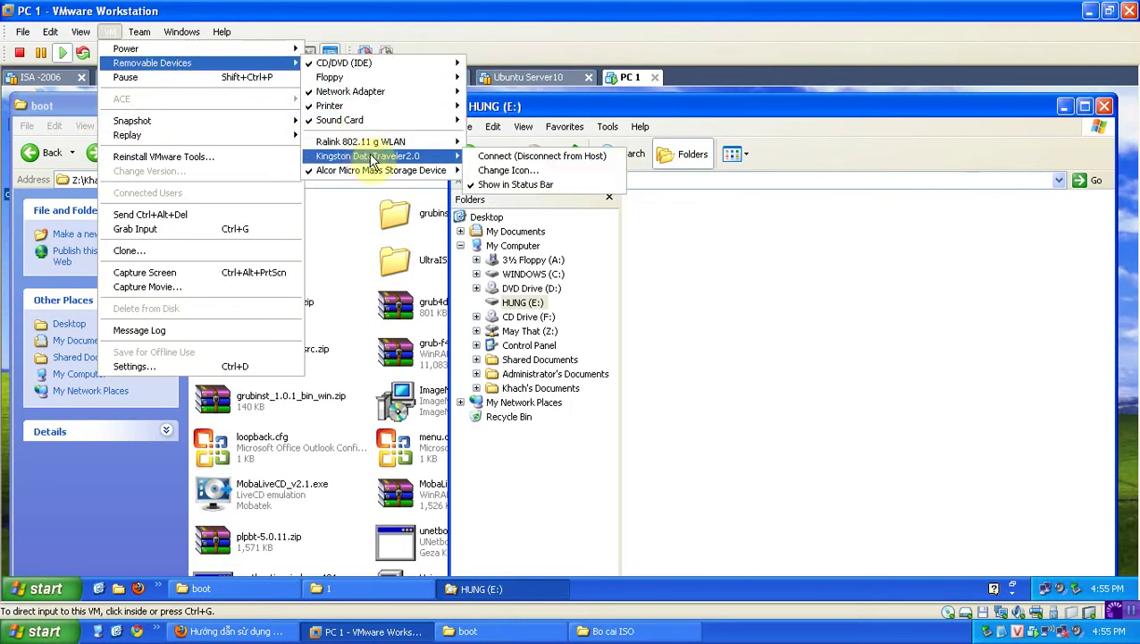
left_click(488, 158)
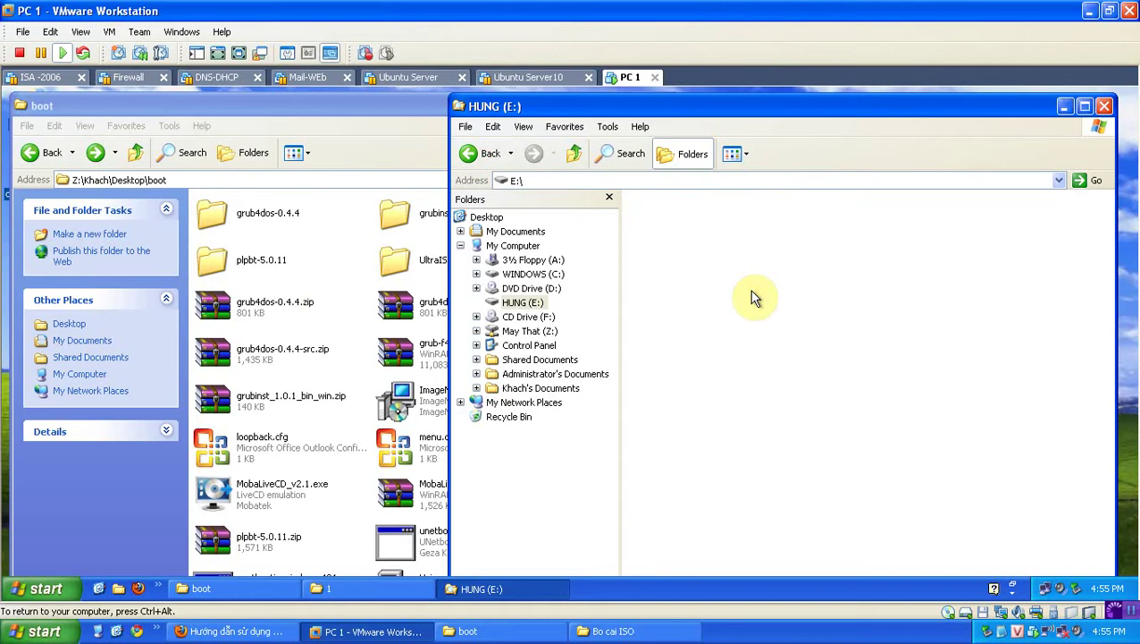
- Minimize the HUNG (E:) folder window and bring the boot folder window to the front
left_click(910, 382)
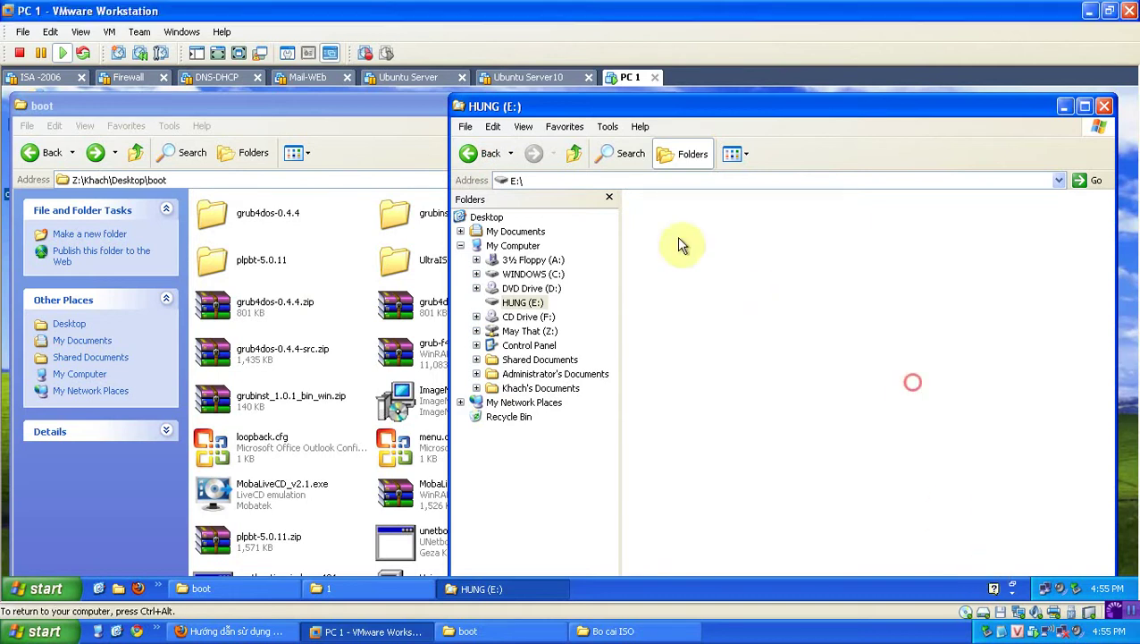
left_click(1064, 106)
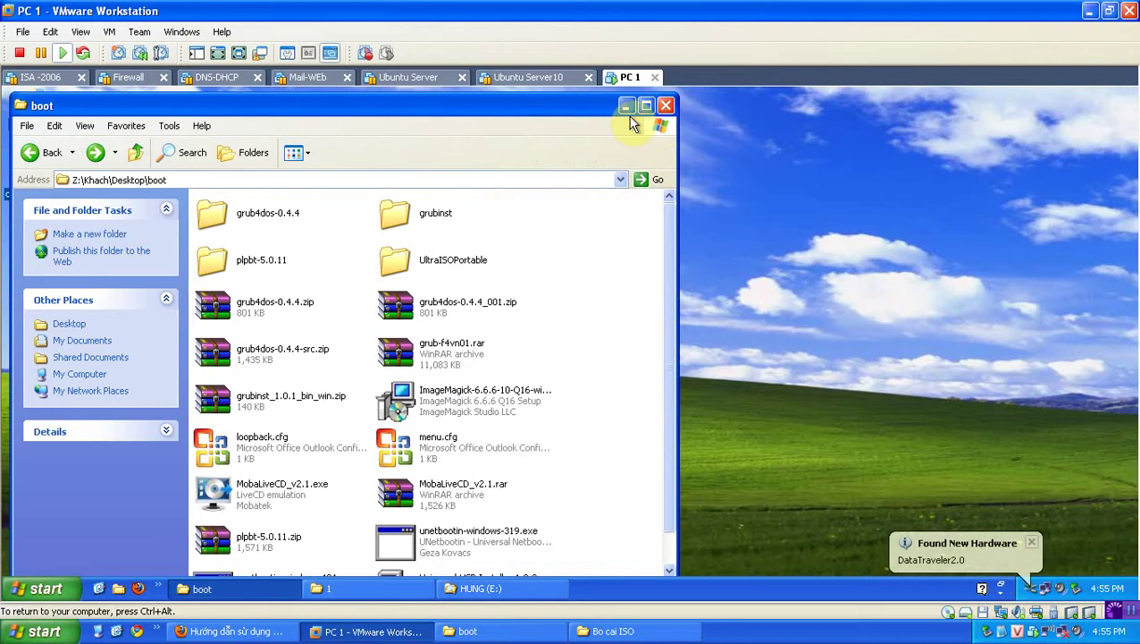
left_click(626, 107)
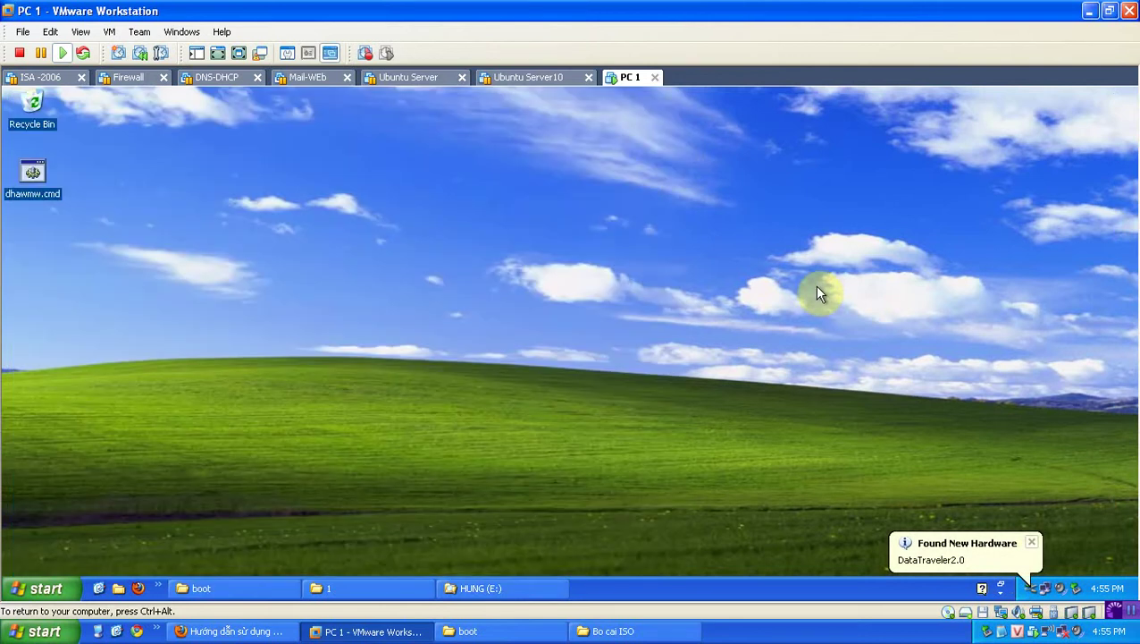
right_click(342, 257)
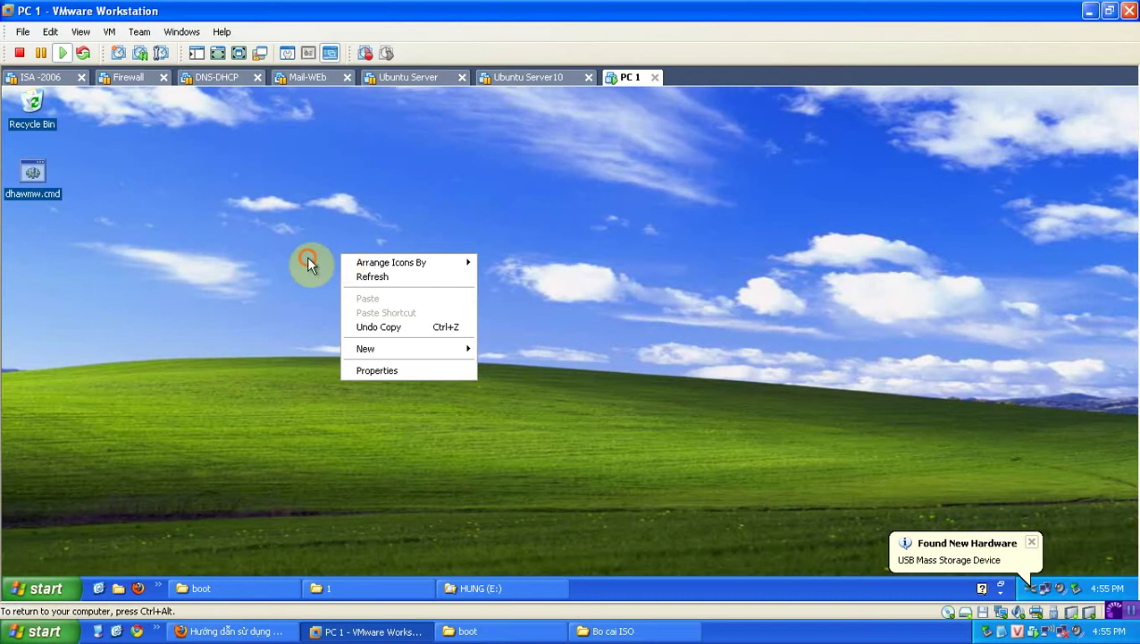
left_click(307, 258)
left_click(240, 588)
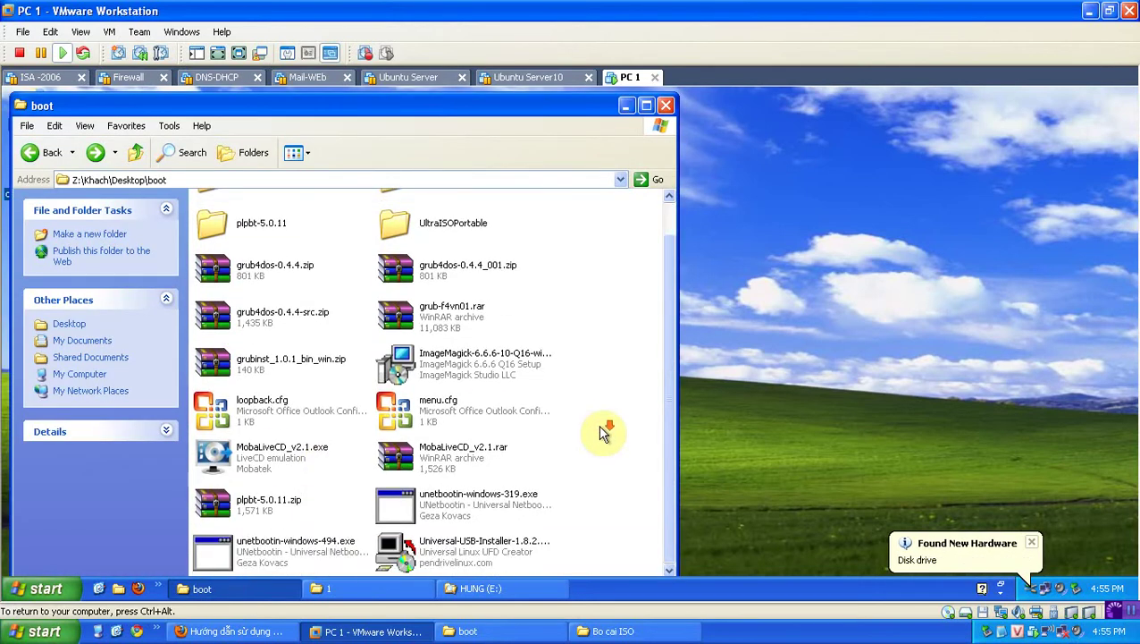
- Start MobaLiveCD_v2.1.exe from the boot folder and open its USB thumb drive selection for the LiveUSB option
double_click(273, 457)
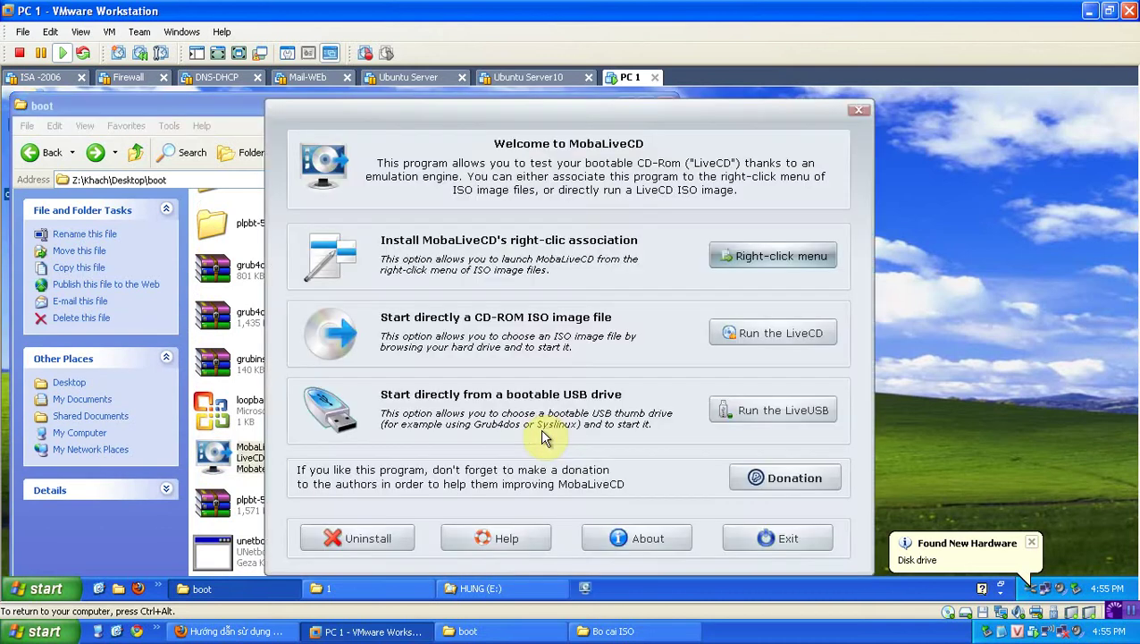
left_click(807, 411)
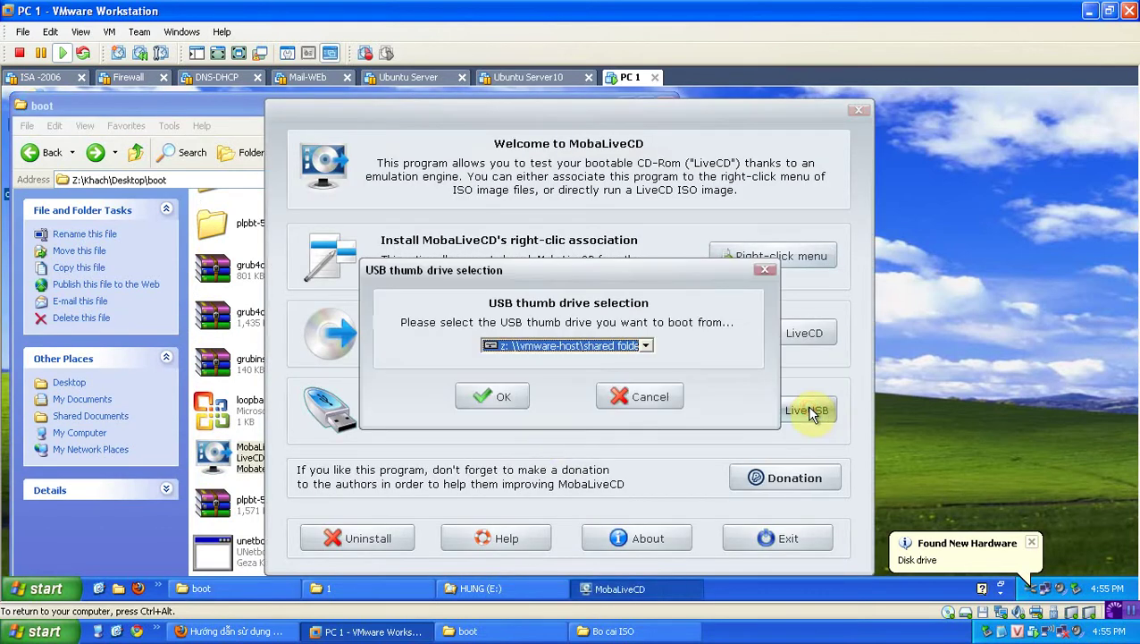
left_click(613, 346)
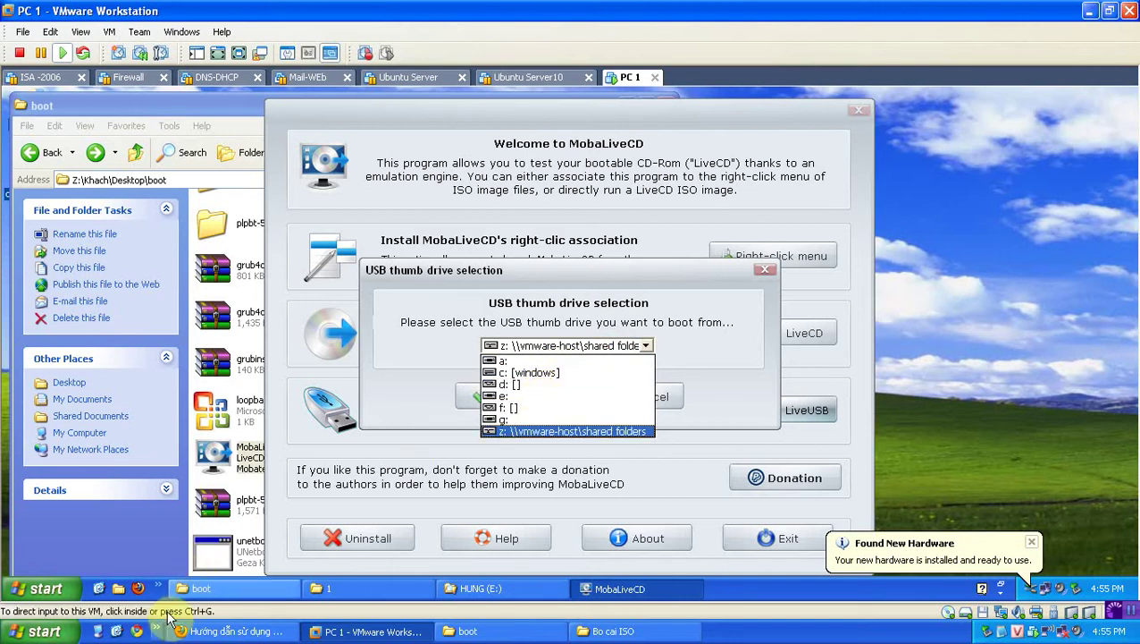
- Open My Computer in the virtual machine and check the drive letters of the removable devices
left_click(156, 589)
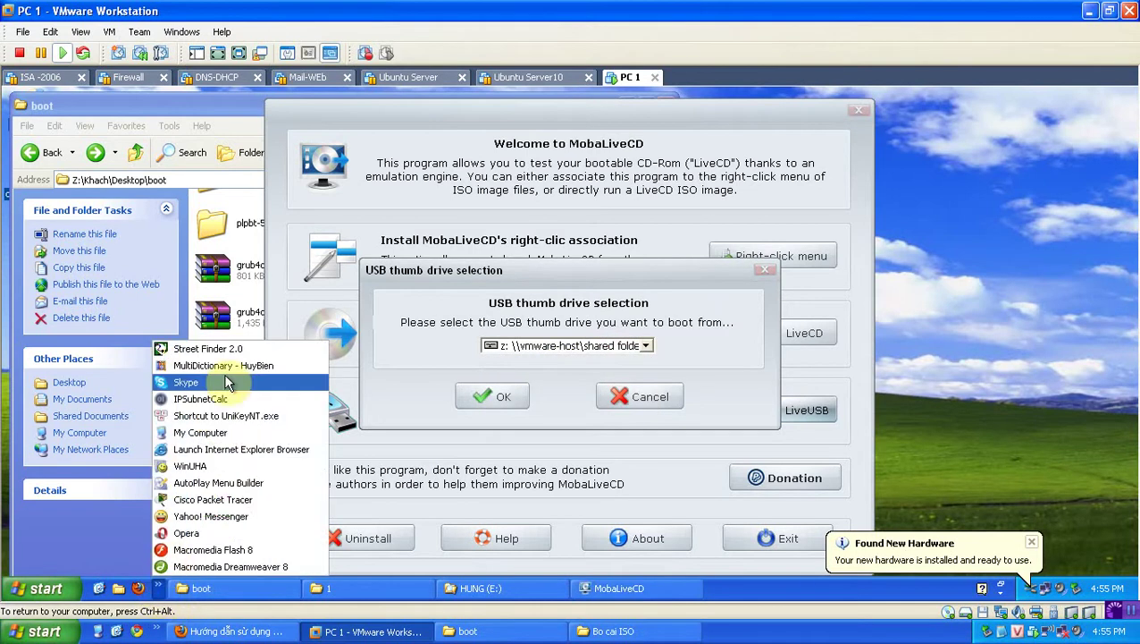
left_click(206, 432)
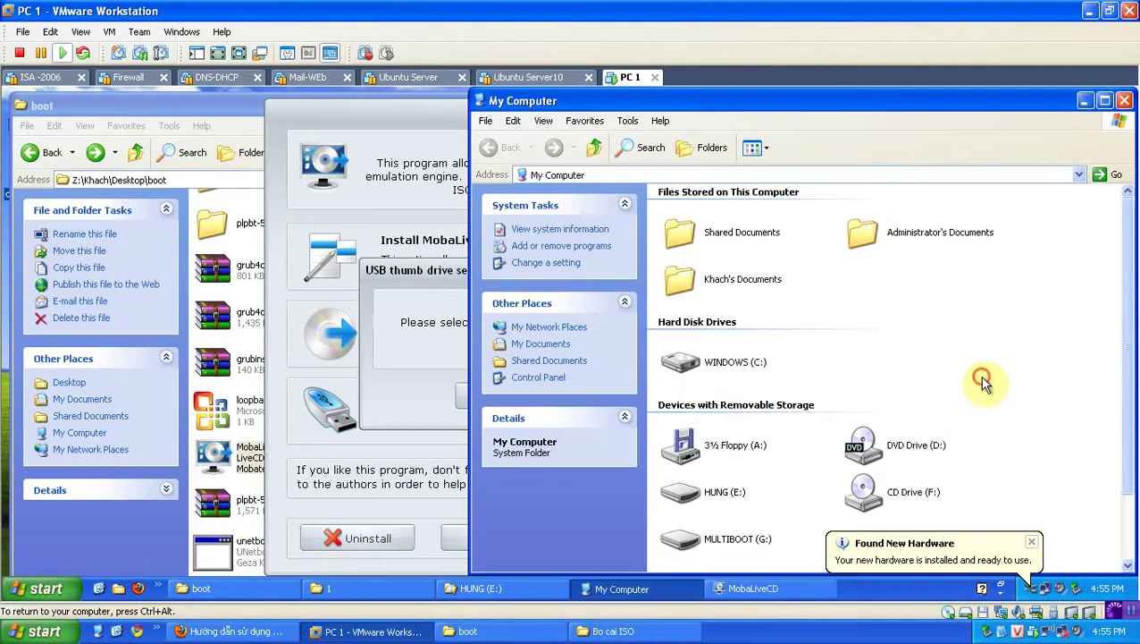
scroll(850, 464, "down", 2)
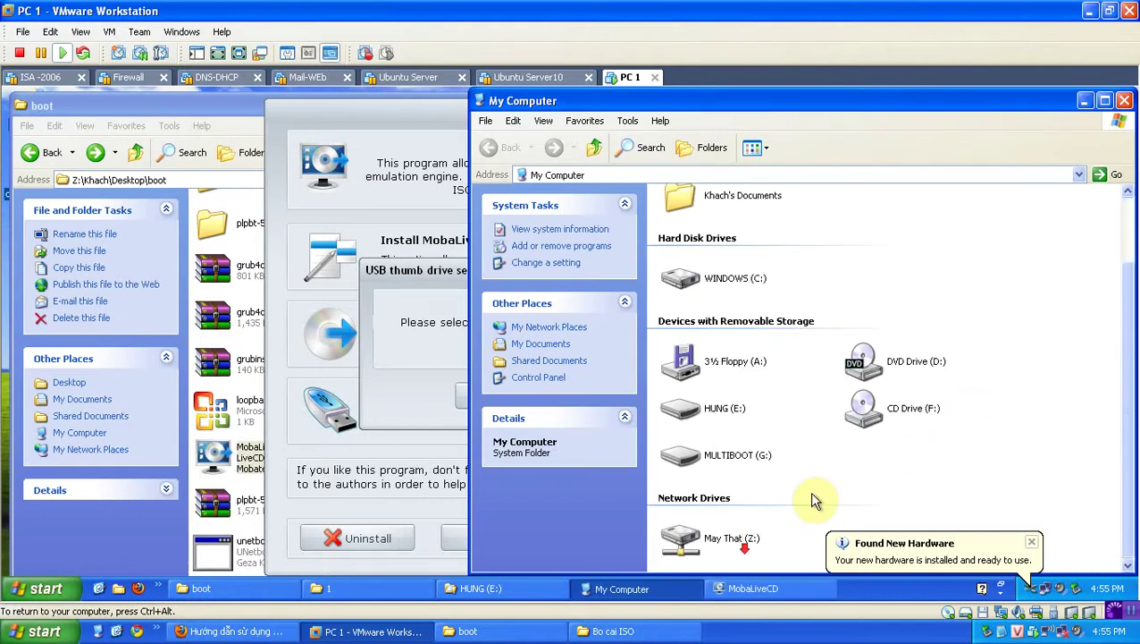
left_click(976, 432)
scroll(972, 429, "up", 2)
left_click(986, 377)
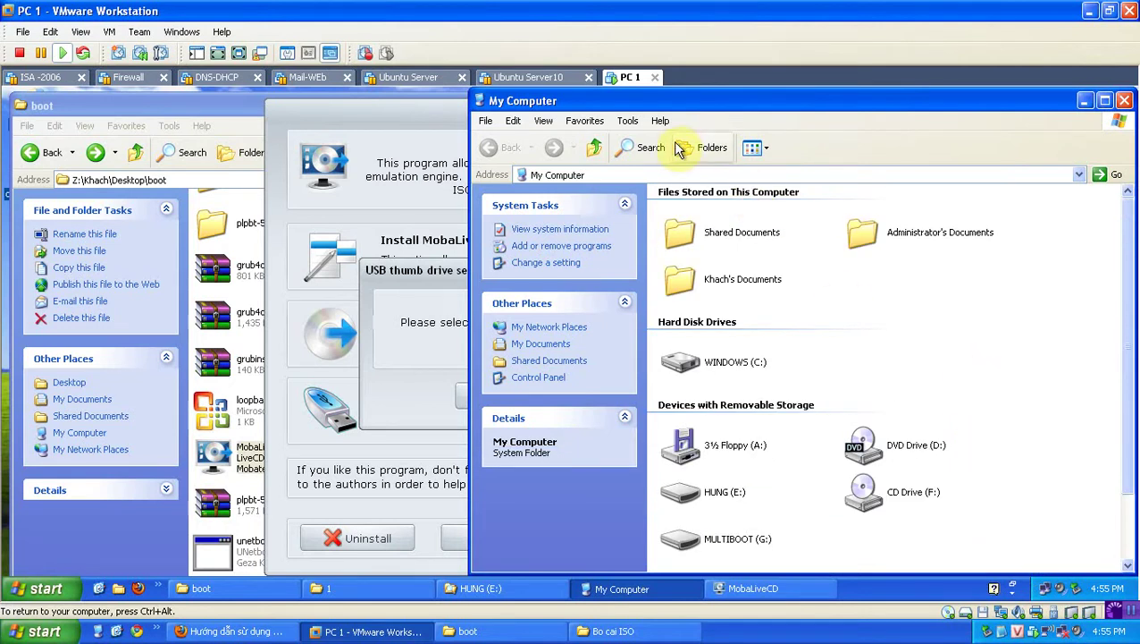
- Show the folder tree, view the contents of the MULTIBOOT (G:) drive and close the window
left_click(712, 148)
left_click(541, 325)
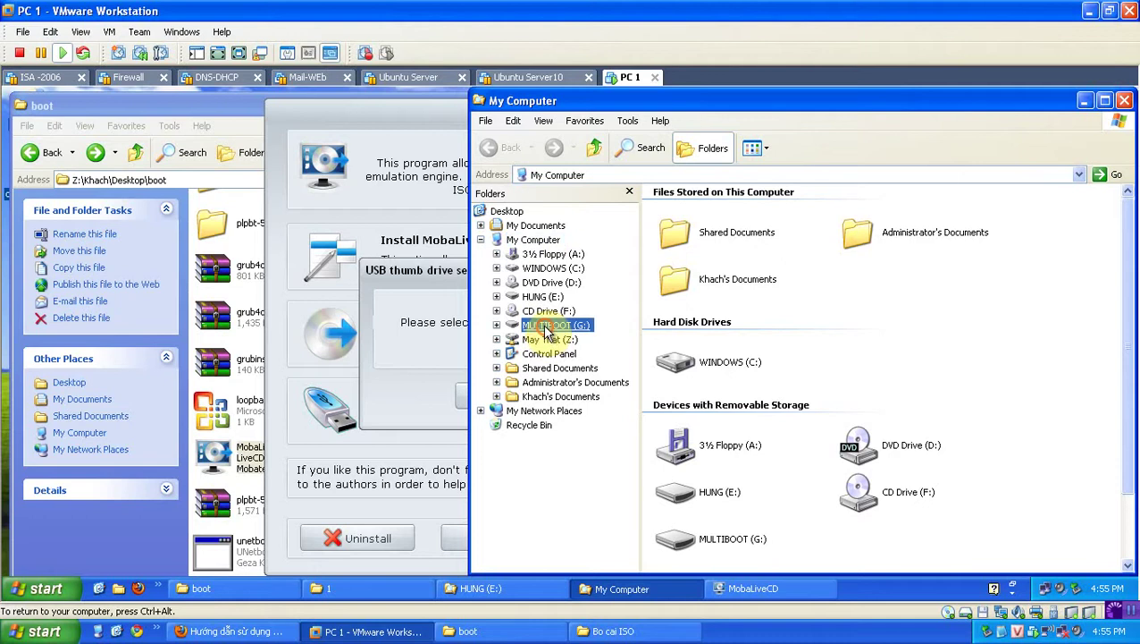
scroll(1046, 390, "down", 2)
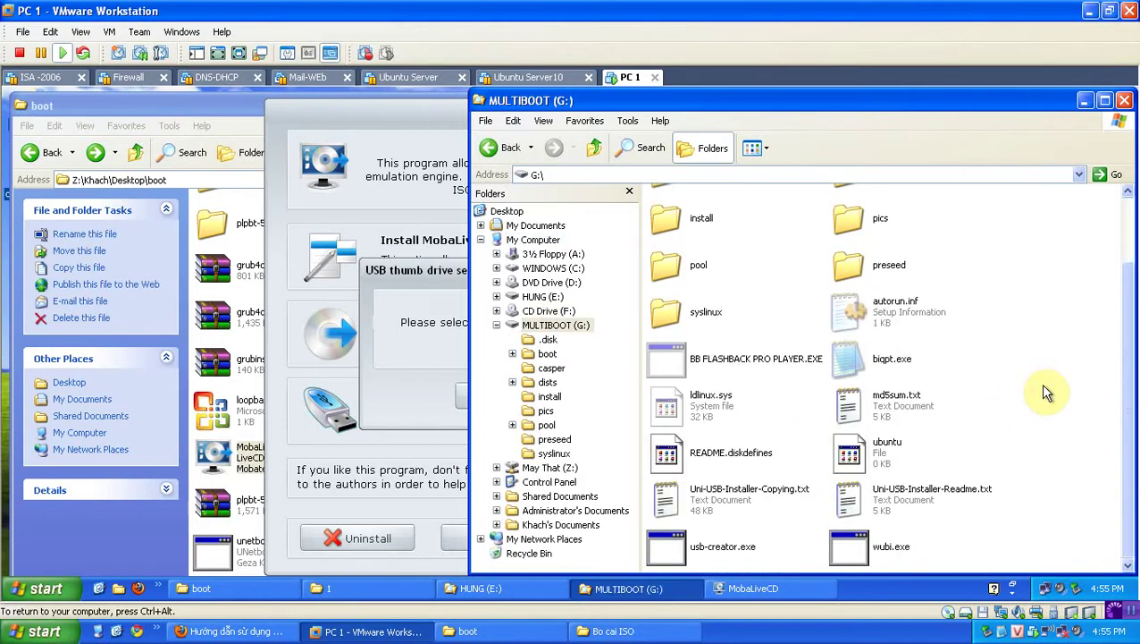
left_click(1123, 101)
- Choose drive g: as the USB thumb drive and start booting it in MobaLiveCD
left_click(592, 345)
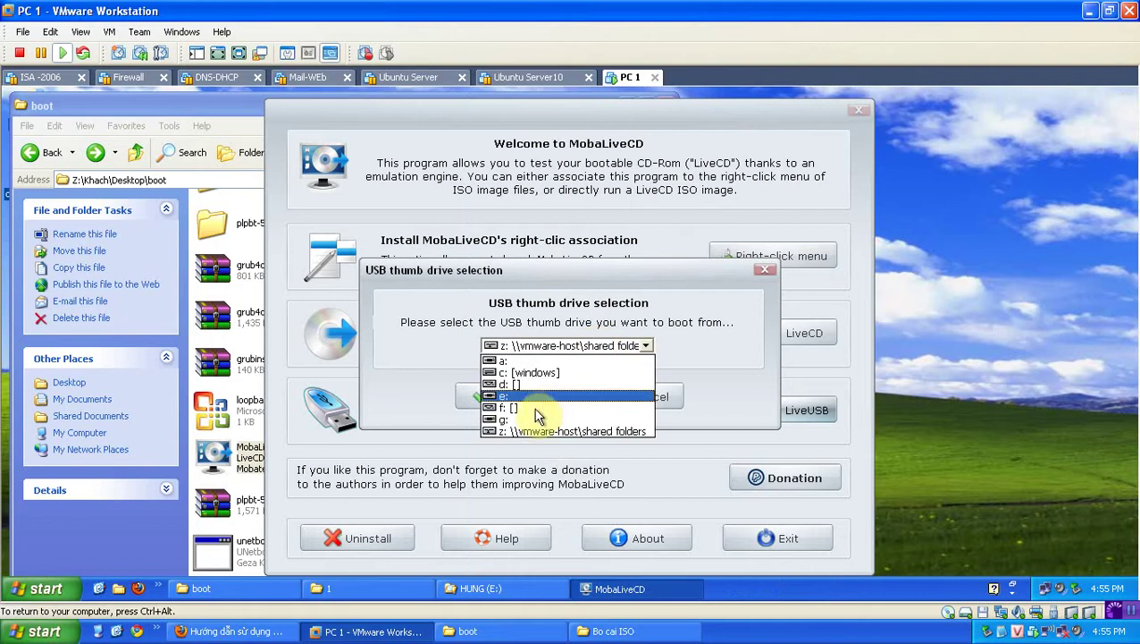
left_click(536, 480)
left_click(503, 395)
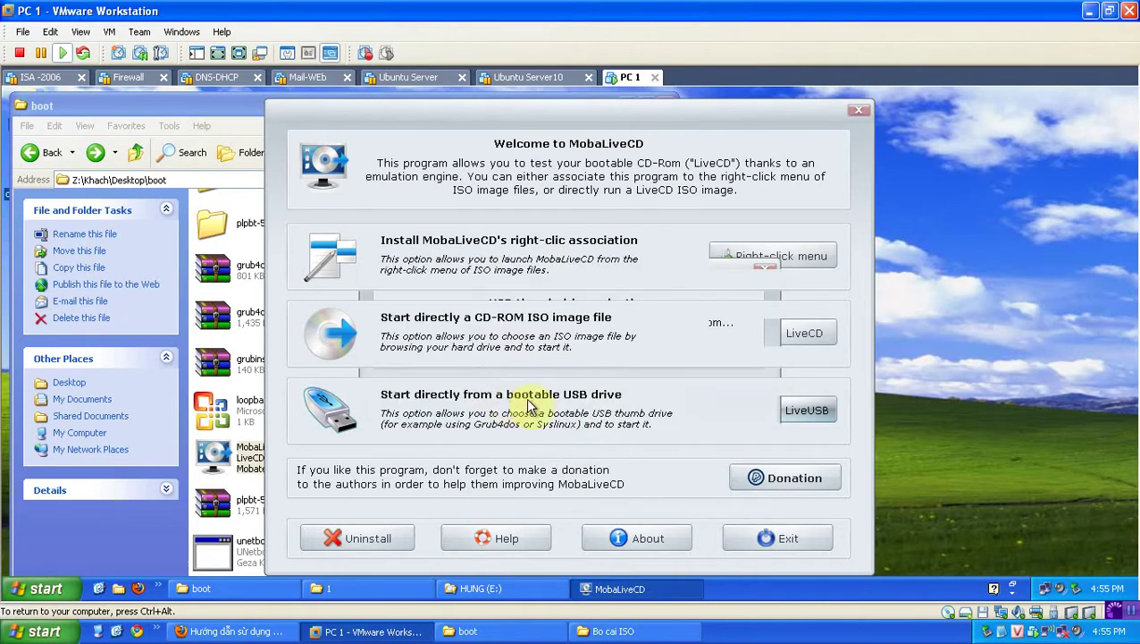
left_click(614, 374)
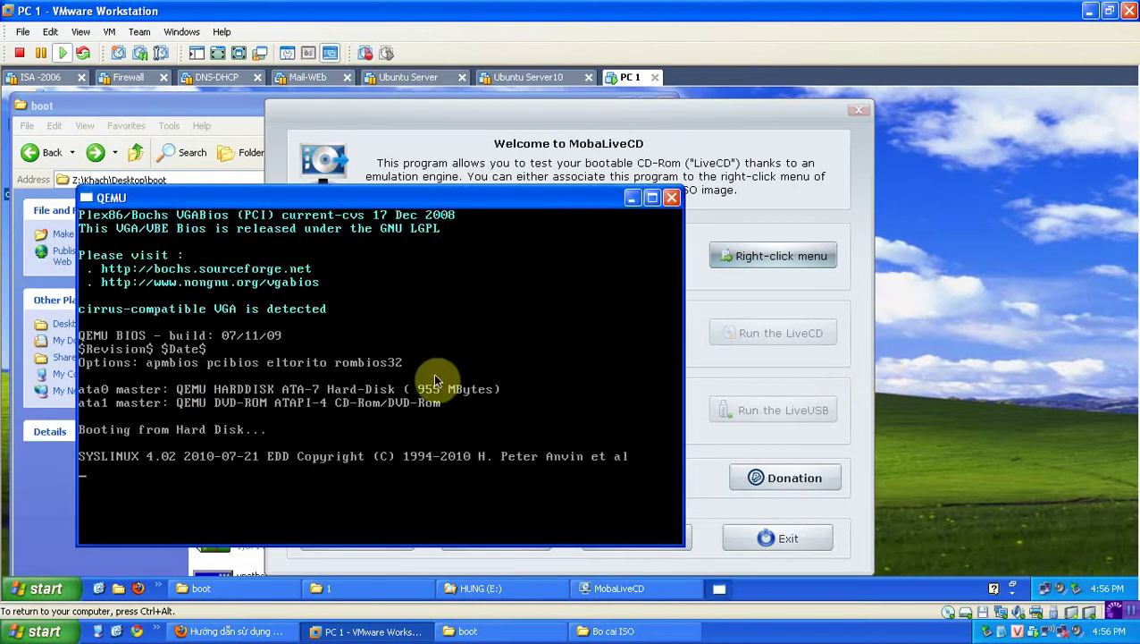
- Move the QEMU window, close it to stop the boot test and exit MobaLiveCD
left_click_drag(490, 205, 577, 178)
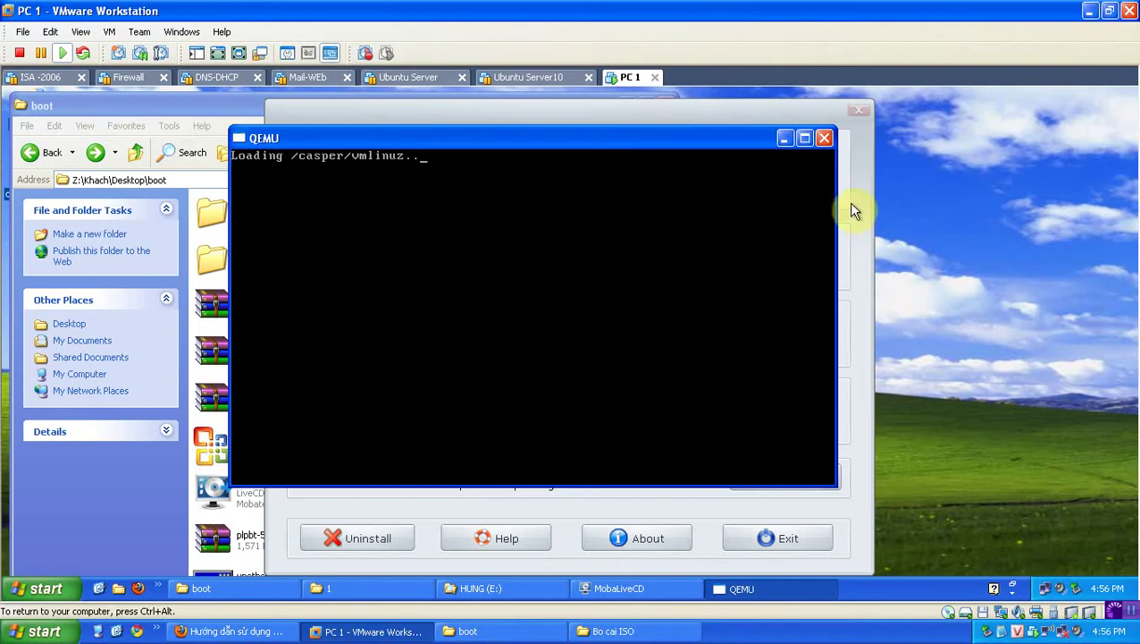
left_click(823, 137)
left_click(800, 541)
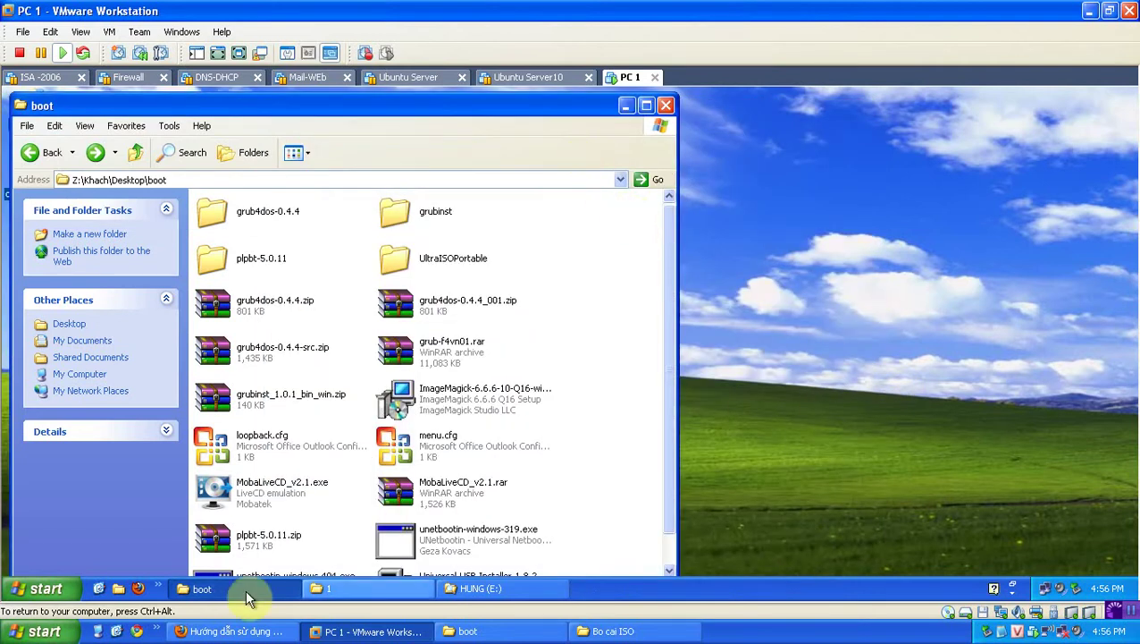
- Rearrange the boot and HUNG (E:) folder windows beside each other and bring the boot folder to the front
left_click(248, 492)
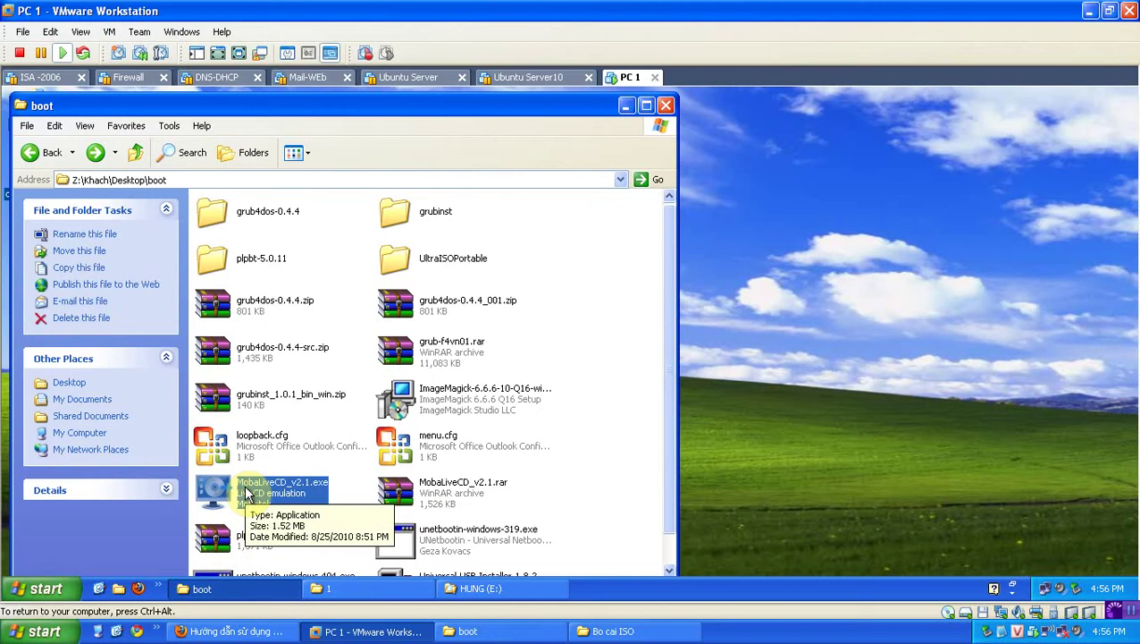
left_click(603, 437)
left_click_drag(497, 103, 563, 130)
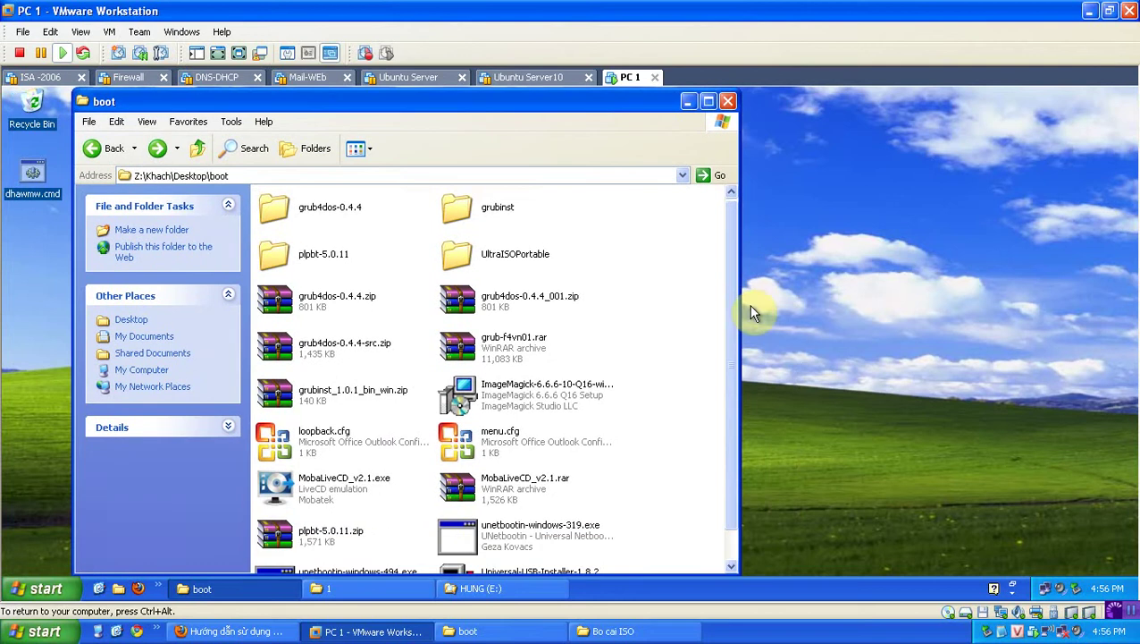
left_click(490, 588)
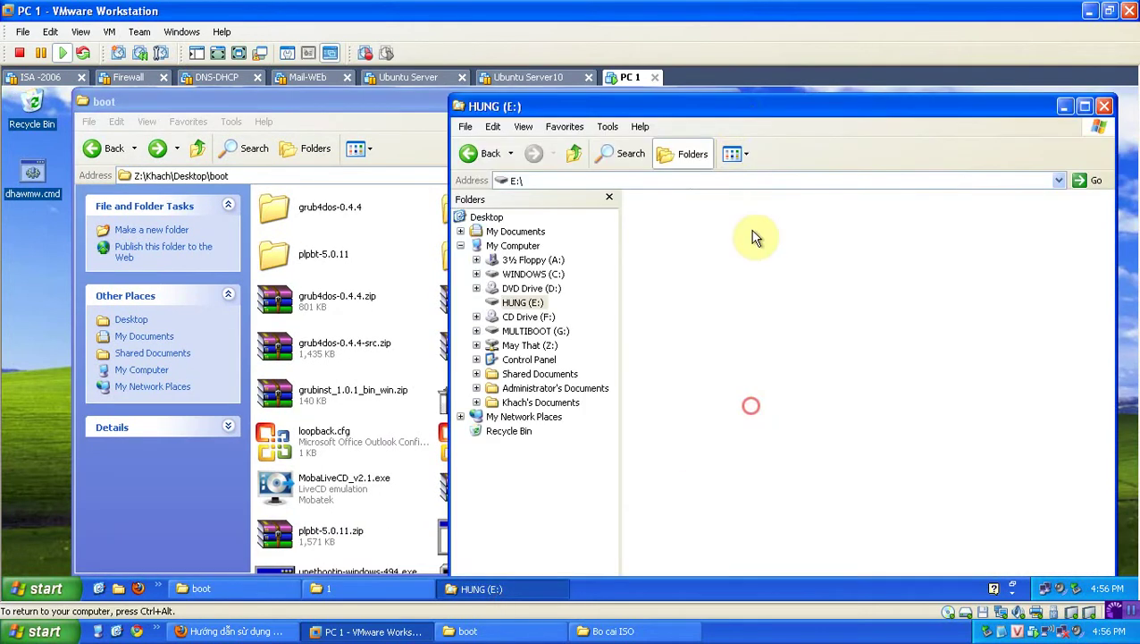
left_click_drag(735, 107, 860, 103)
left_click(410, 249)
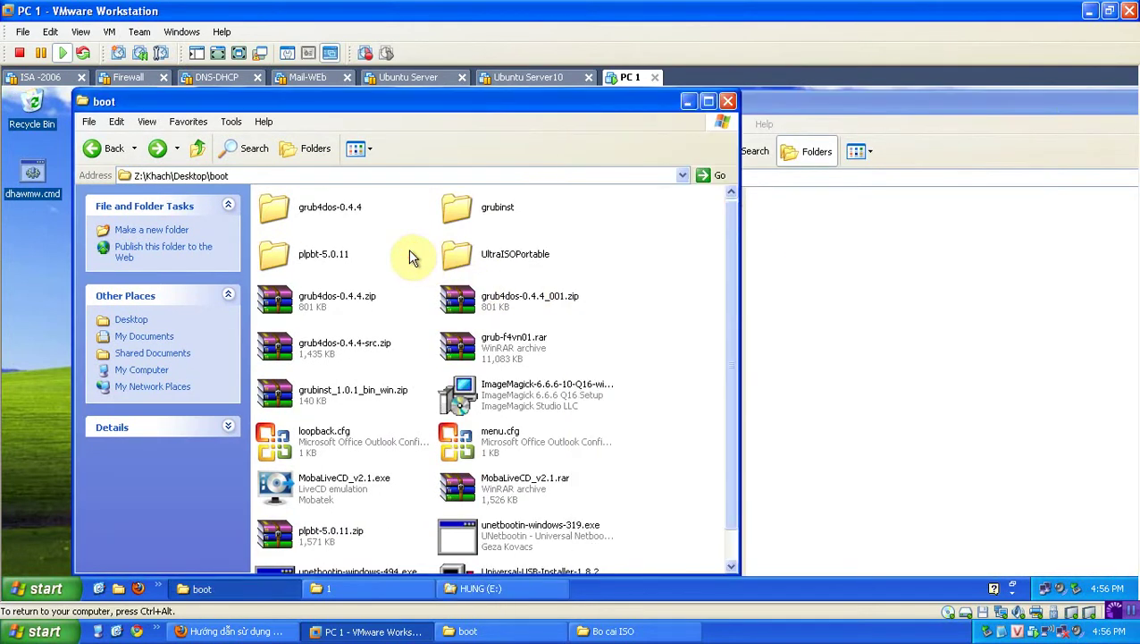
- Look through the boot folder and locate the Universal-USB-Installer program
scroll(417, 268, "down", 1)
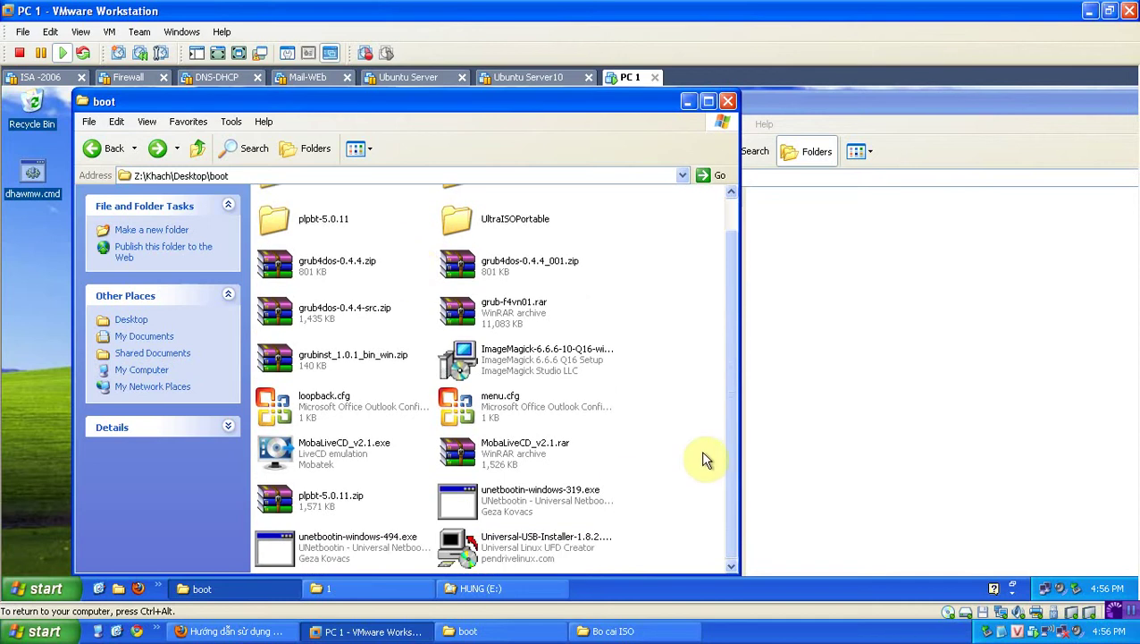
left_click(523, 549)
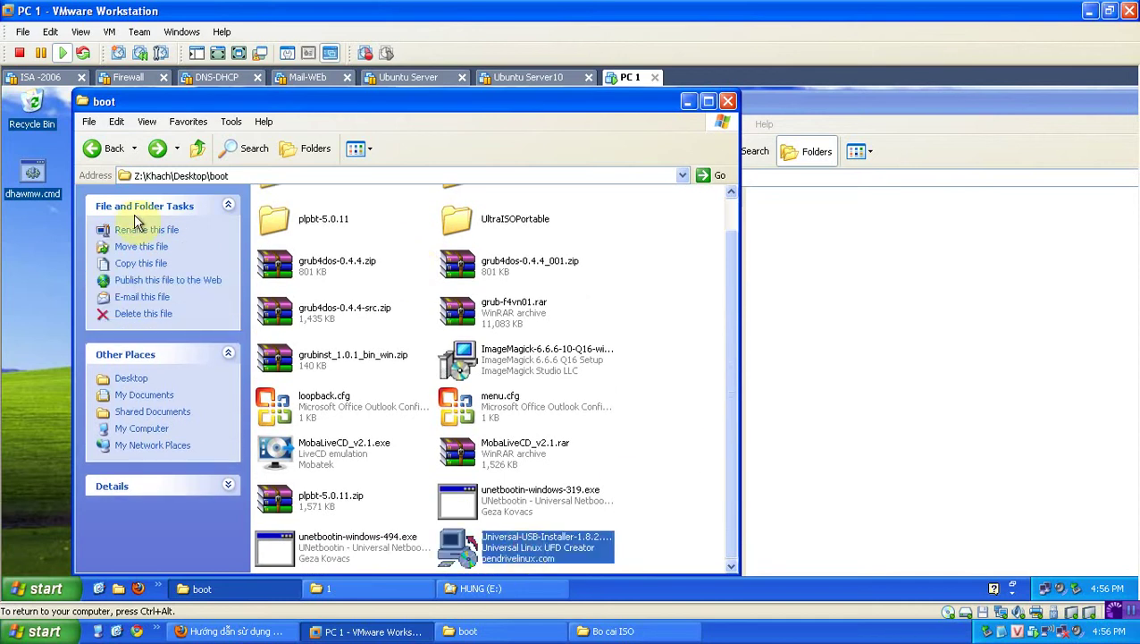
scroll(417, 331, "up", 1)
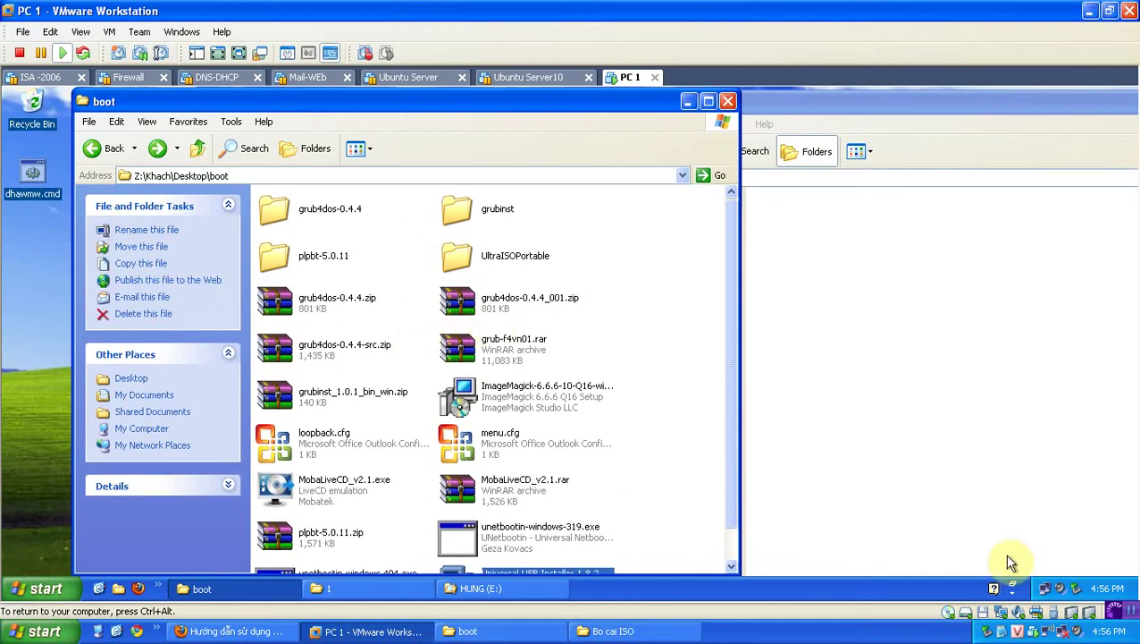
scroll(573, 540, "down", 1)
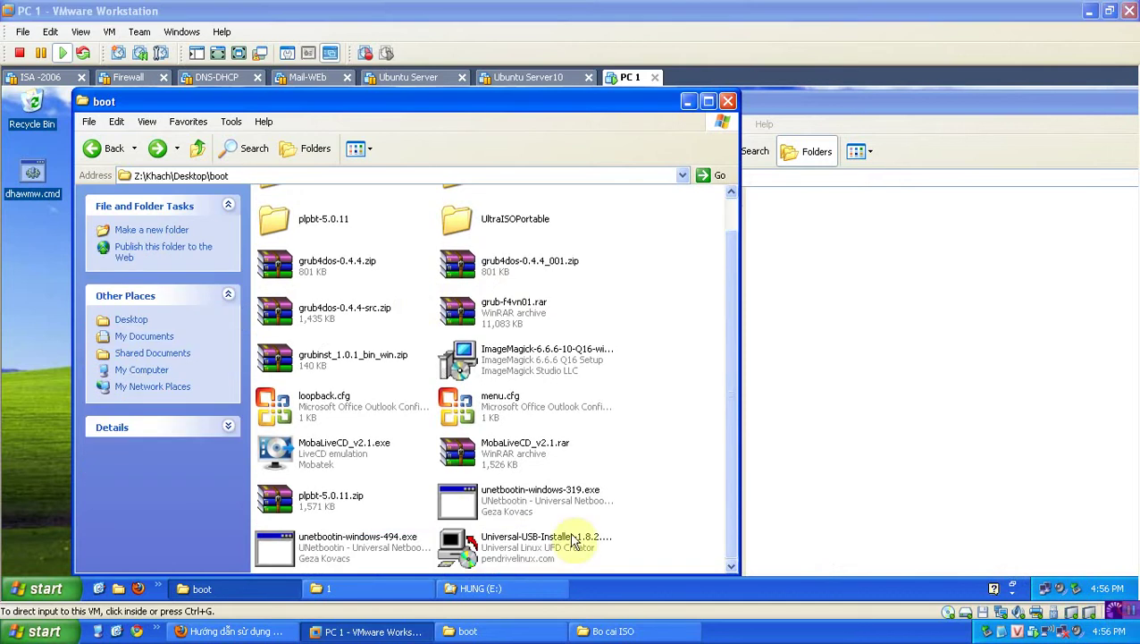
- Switch to Firefox and read the Boot Multiple ISO from USB page, including its MultiBootISOs-2.1.4.6.exe download and instructions
left_click(229, 630)
scroll(581, 205, "up", 5)
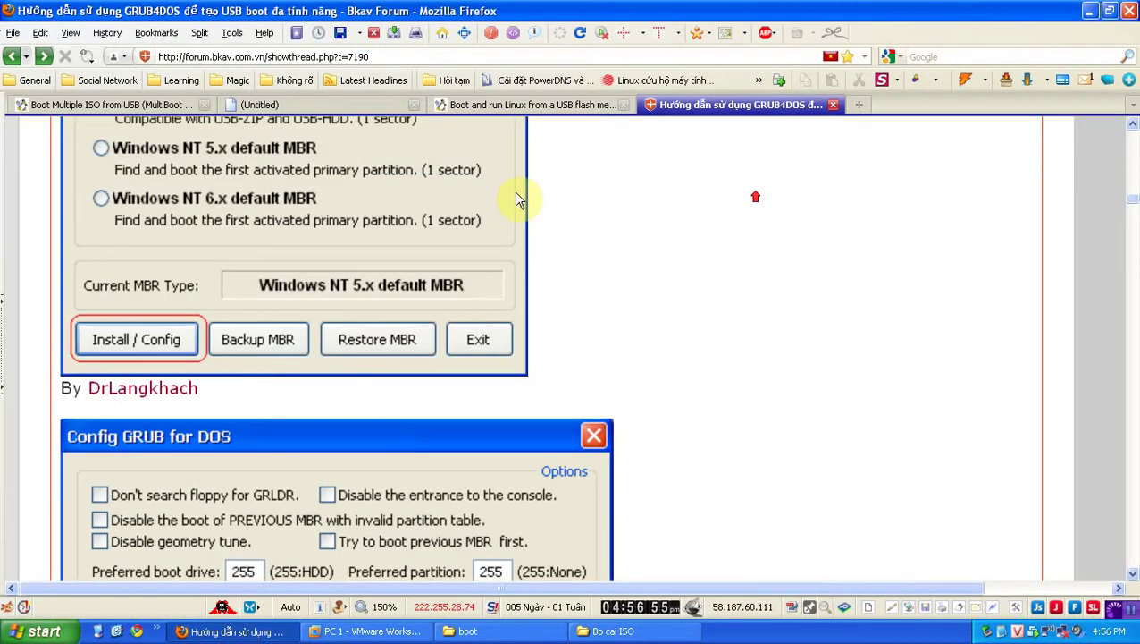
left_click(105, 105)
scroll(650, 300, "down", 10)
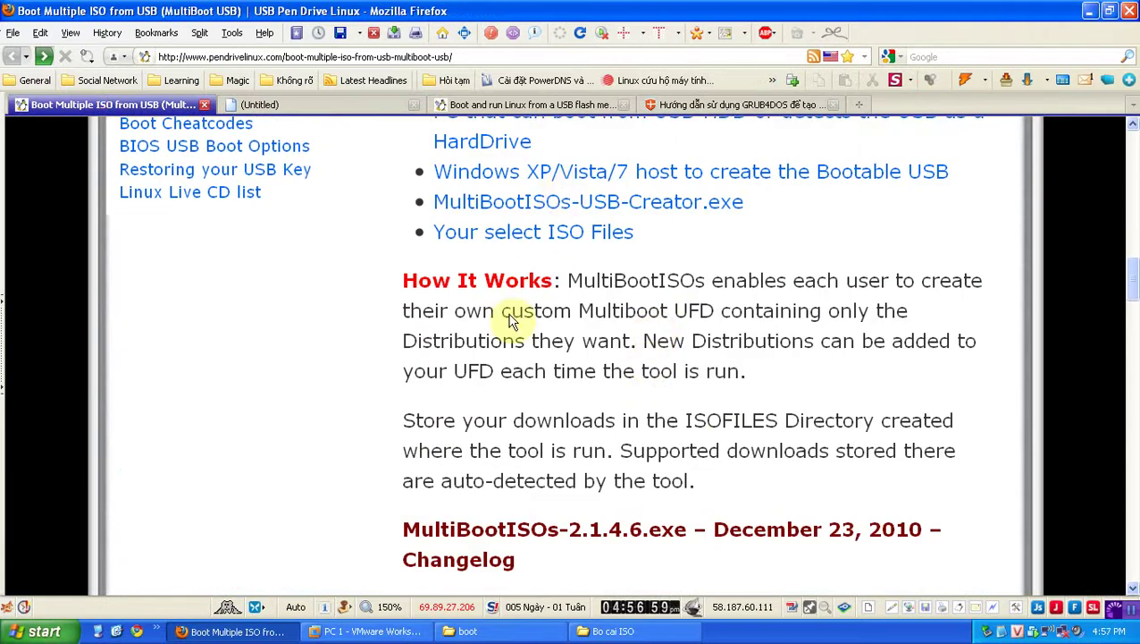
scroll(505, 313, "down", 3)
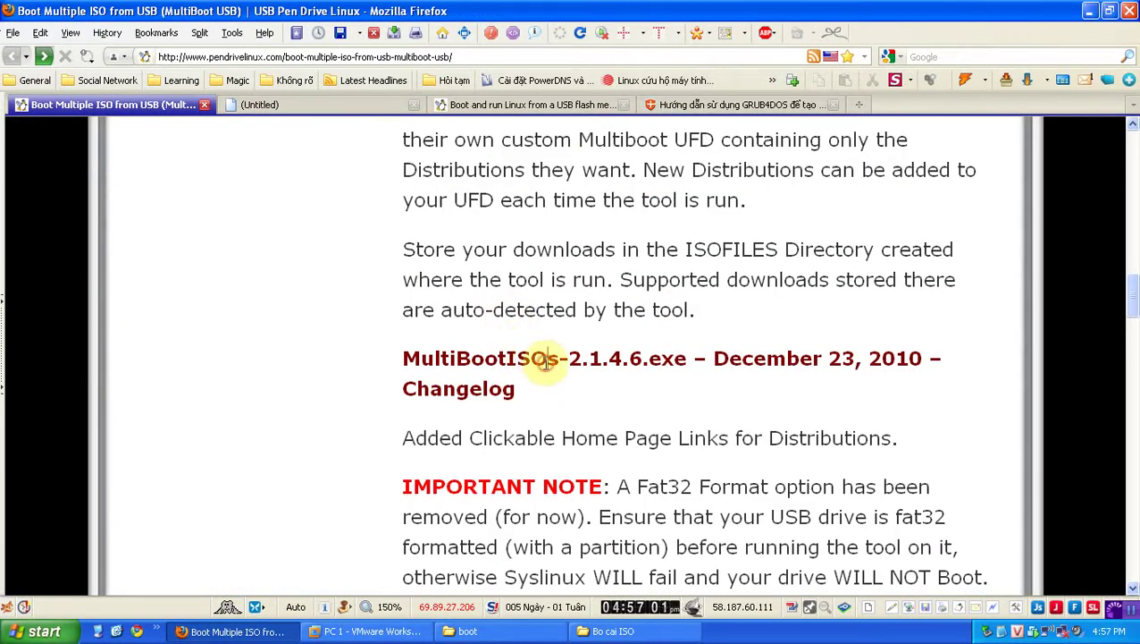
scroll(326, 384, "up", 10)
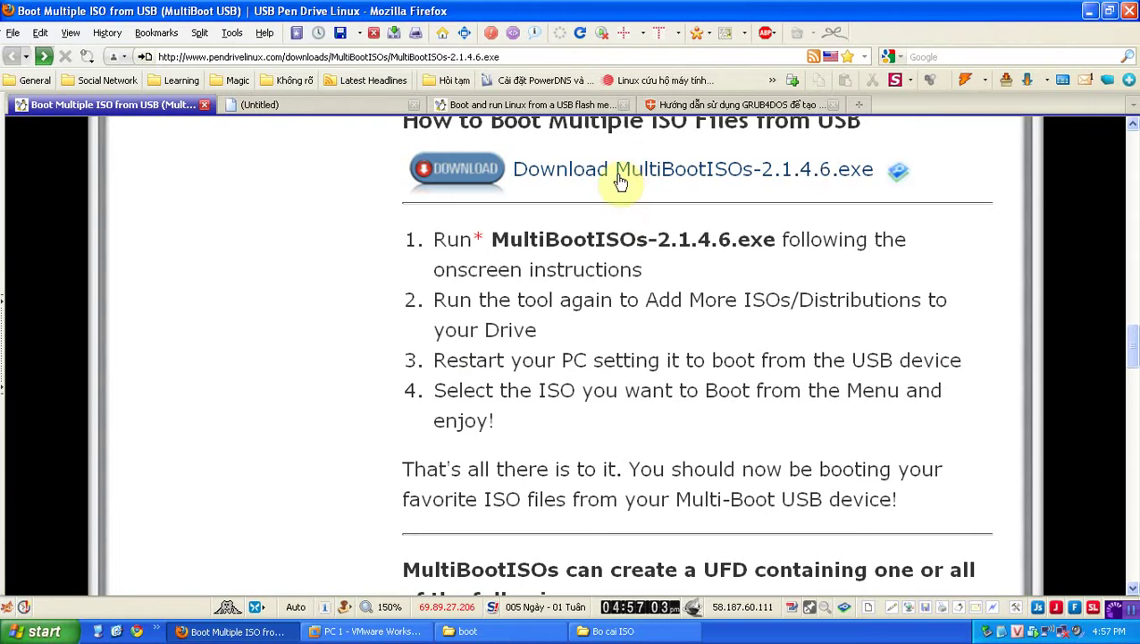
scroll(335, 263, "up", 10)
scroll(344, 268, "up", 10)
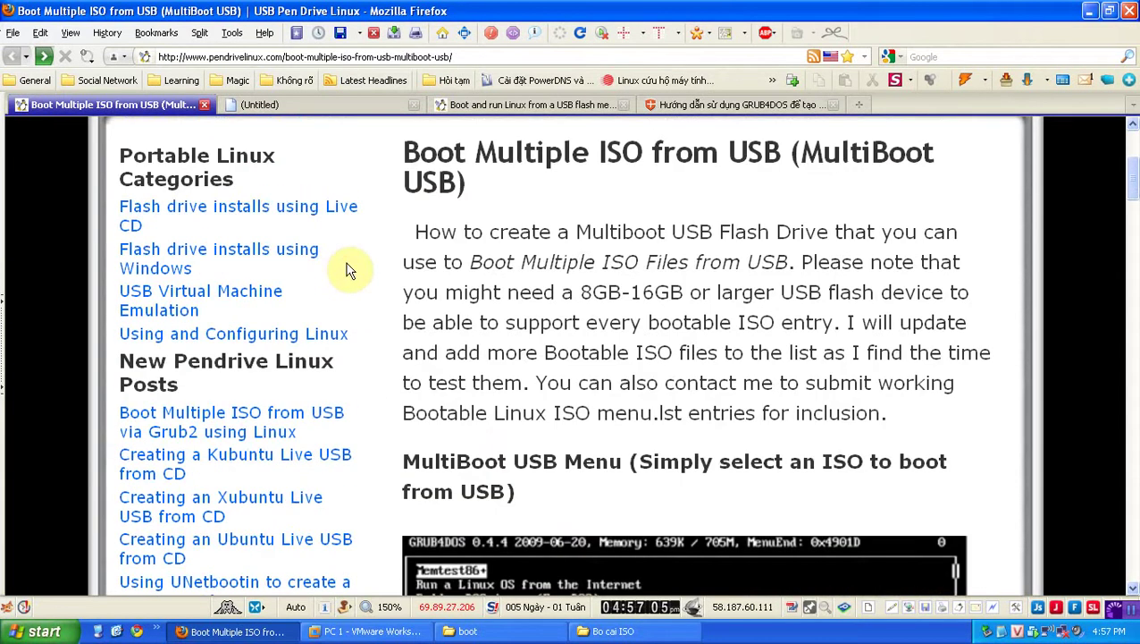
- Load the bookmarked reboot.pro page in the current Firefox tab
left_click(771, 82)
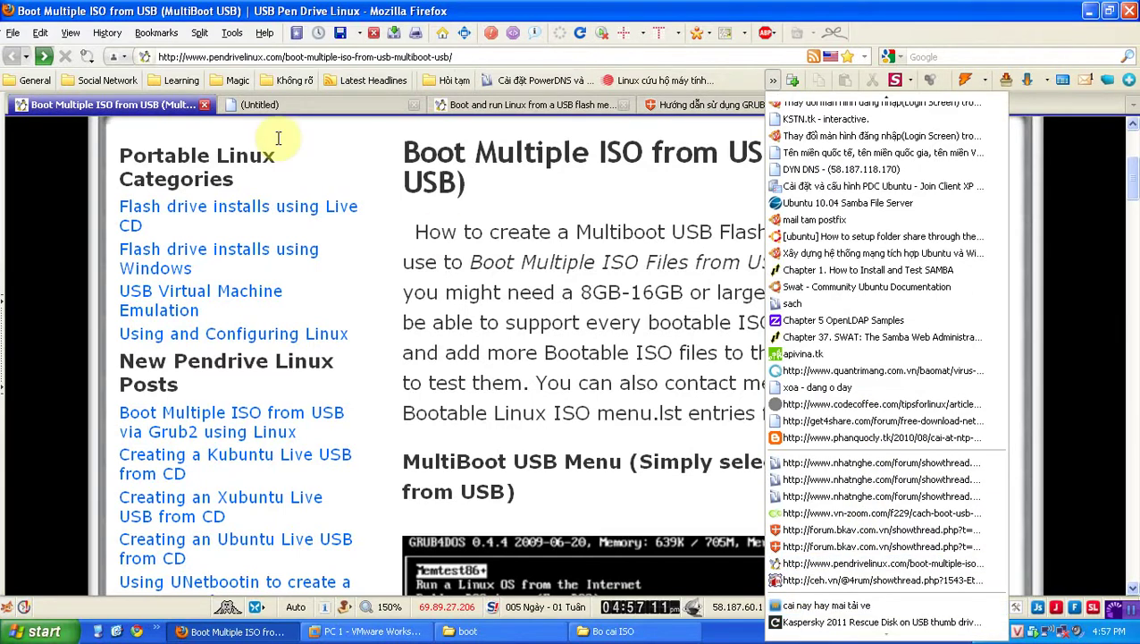
mouse_move(238, 80)
middle_click(867, 88)
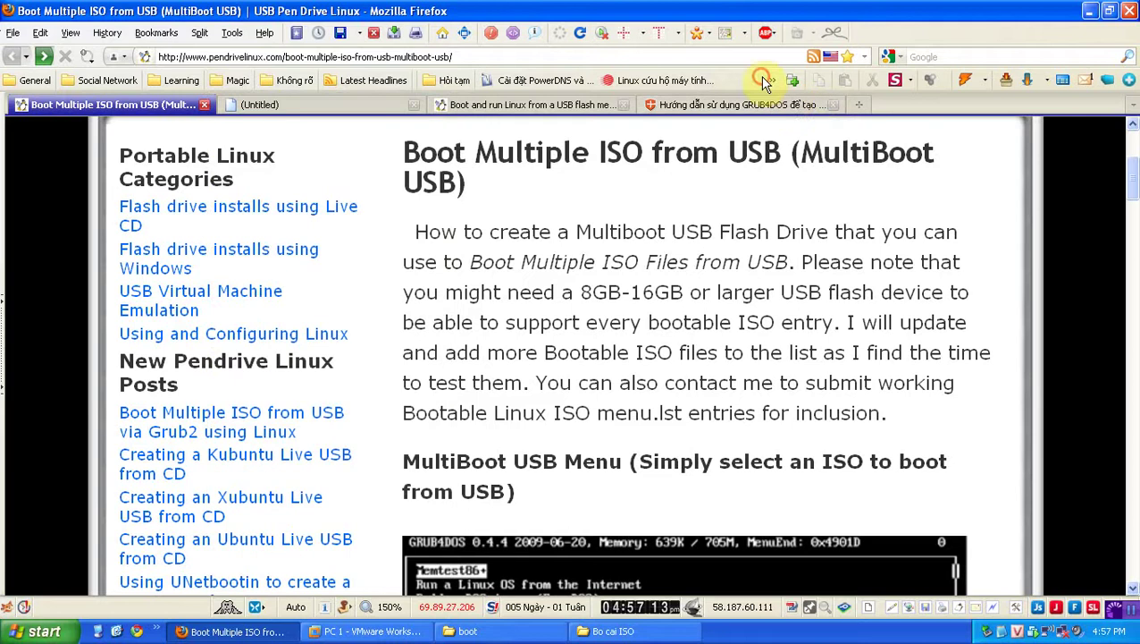
left_click(766, 81)
left_click(795, 629)
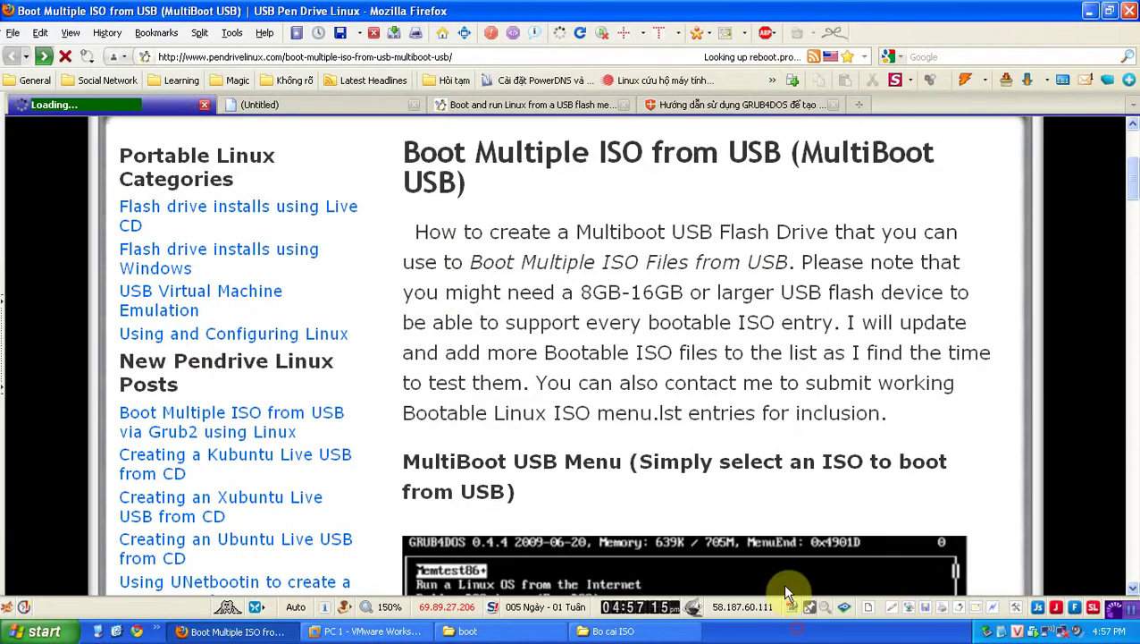
- Stop the current page load and open the bookmarked Kaspersky 2011 Rescue Disk on USB thumb drive page in a new tab
left_click(65, 57)
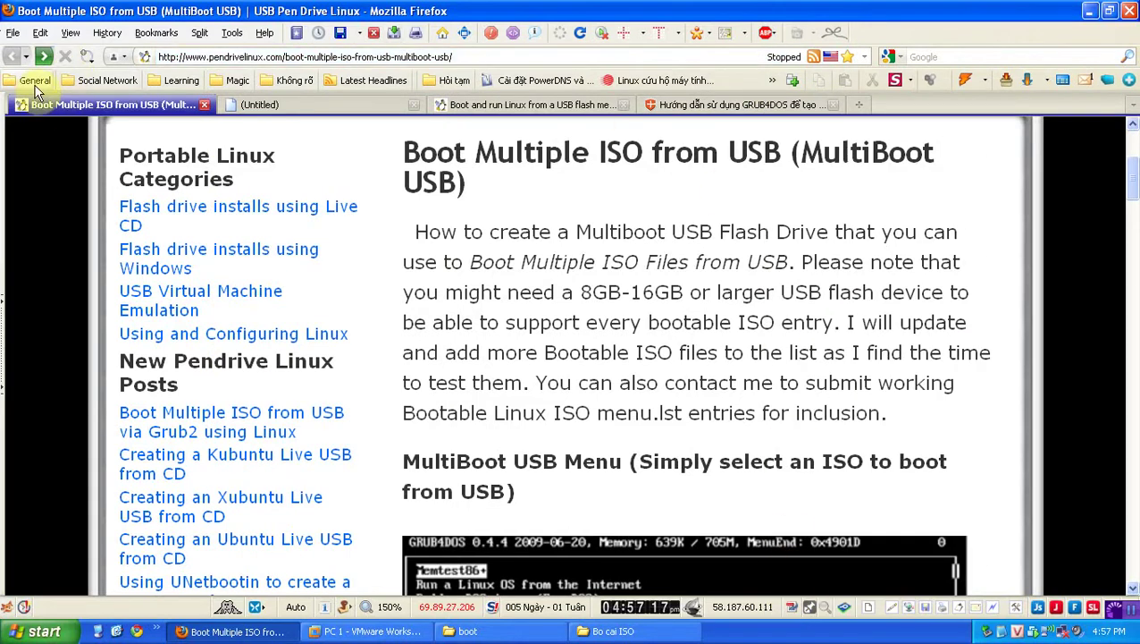
left_click(793, 82)
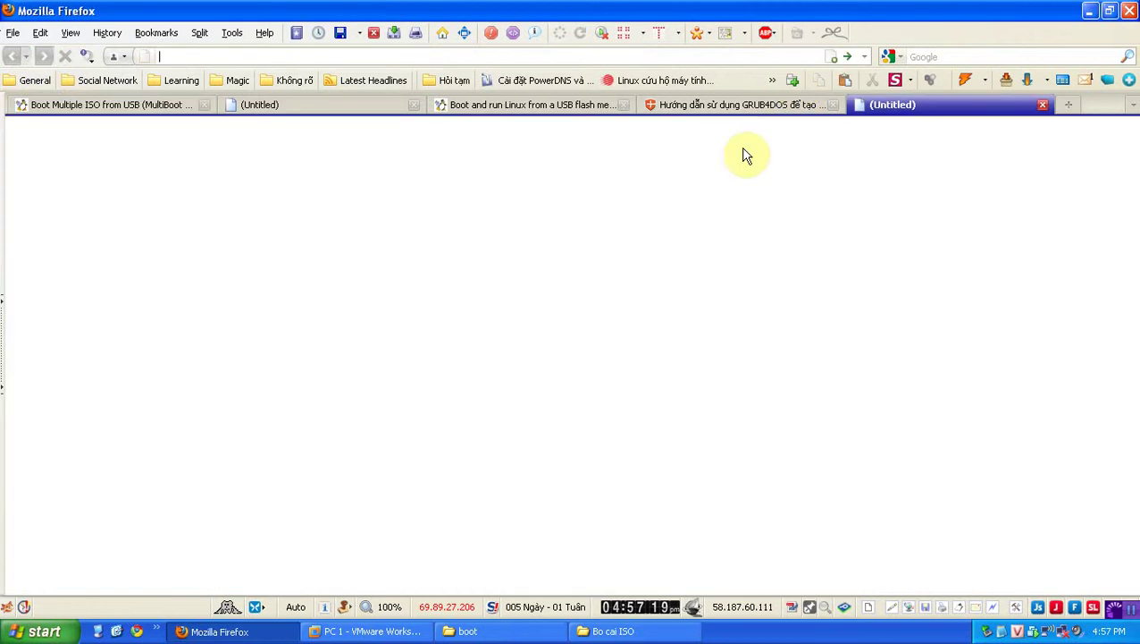
left_click(772, 80)
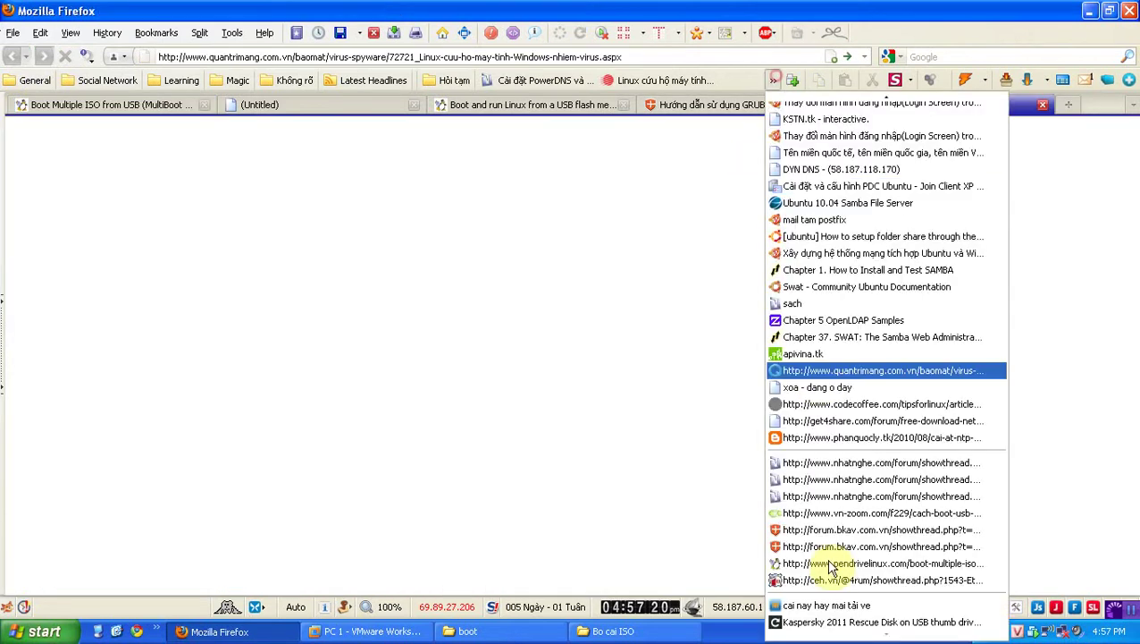
left_click(831, 621)
left_click(163, 103)
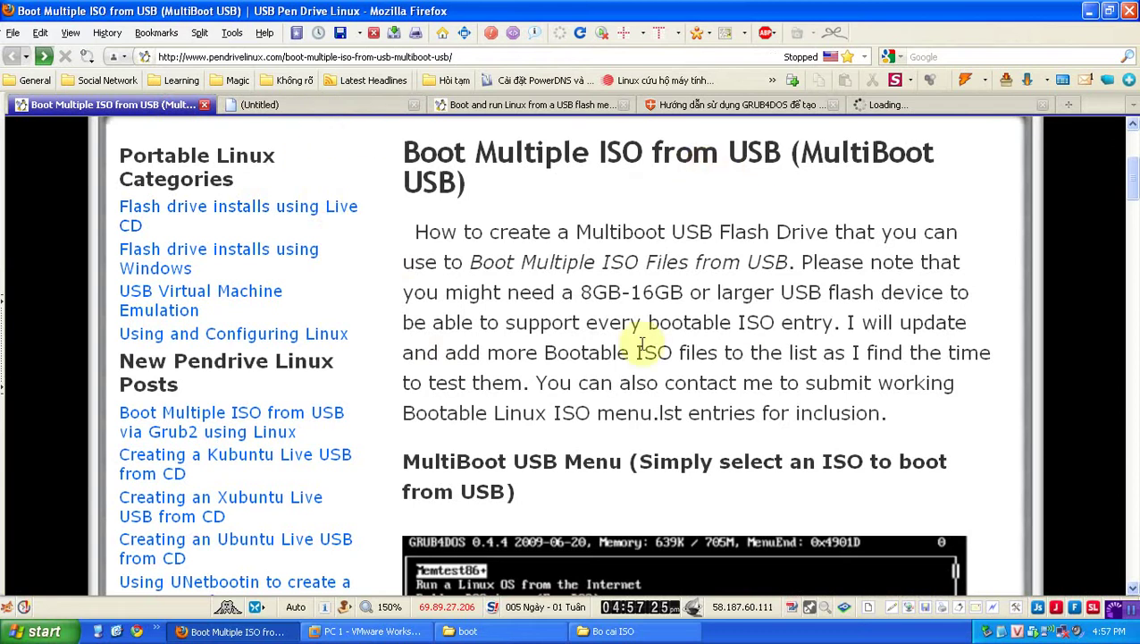
- Read the opening part and Method # 1 of the Kaspersky 2011 Rescue Disk tutorial on reboot.pro
left_click(947, 104)
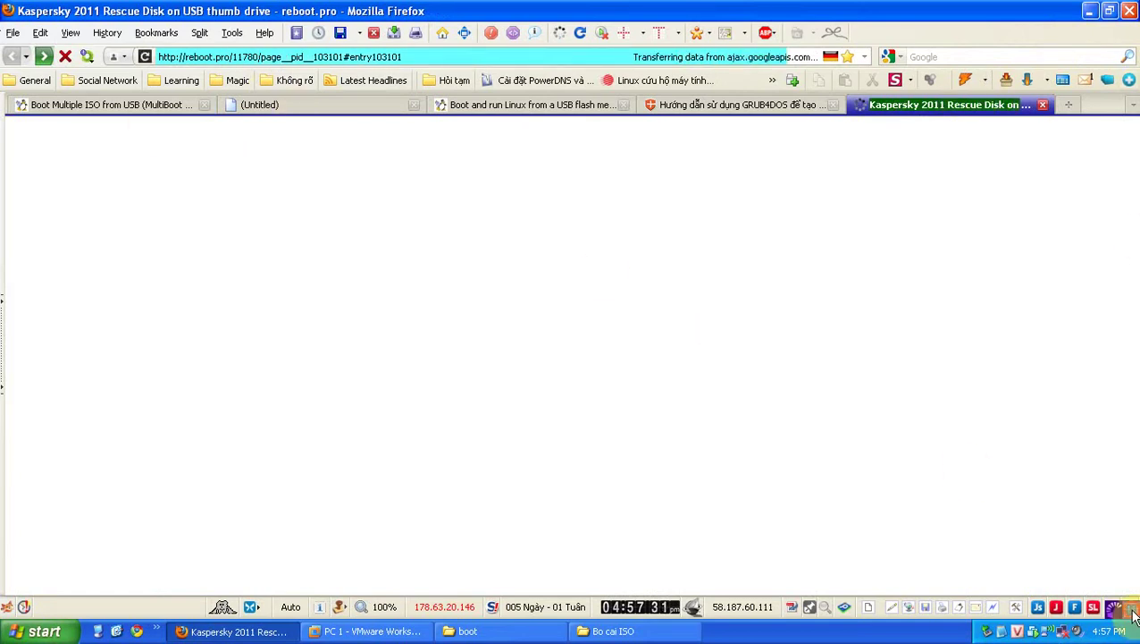
scroll(543, 318, "down", 3)
scroll(402, 312, "up", 3)
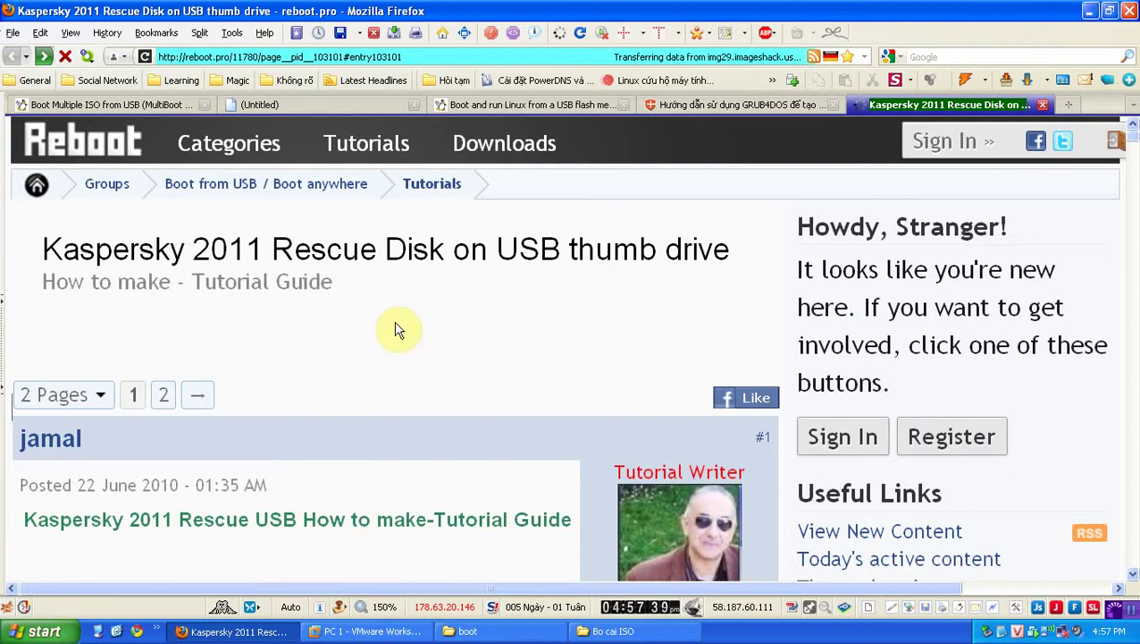
scroll(402, 334, "down", 5)
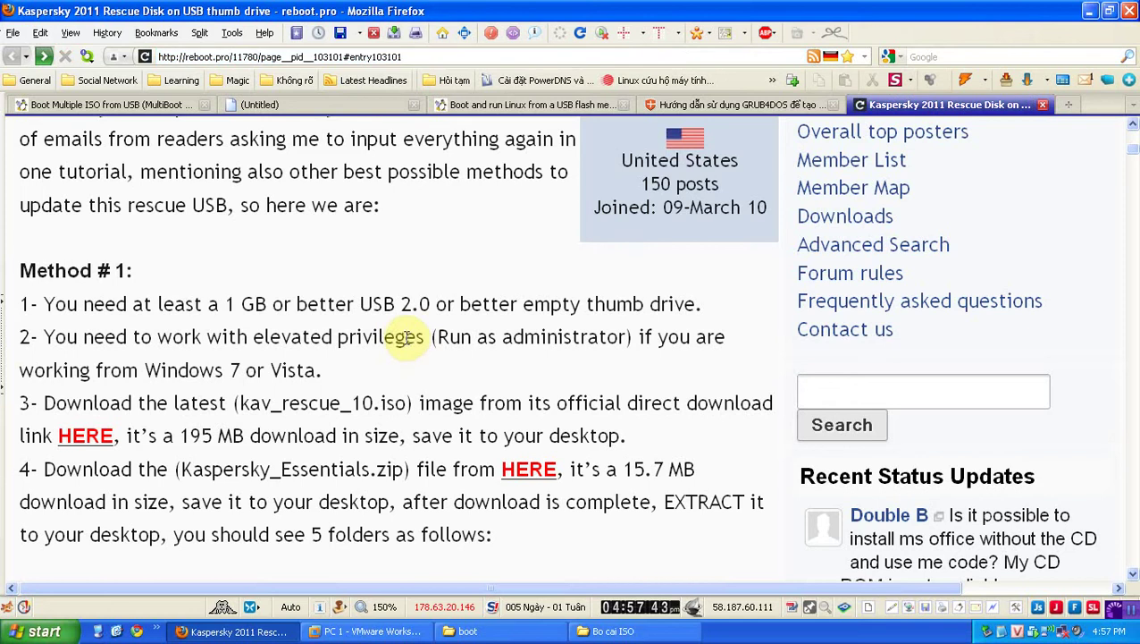
scroll(398, 327, "up", 5)
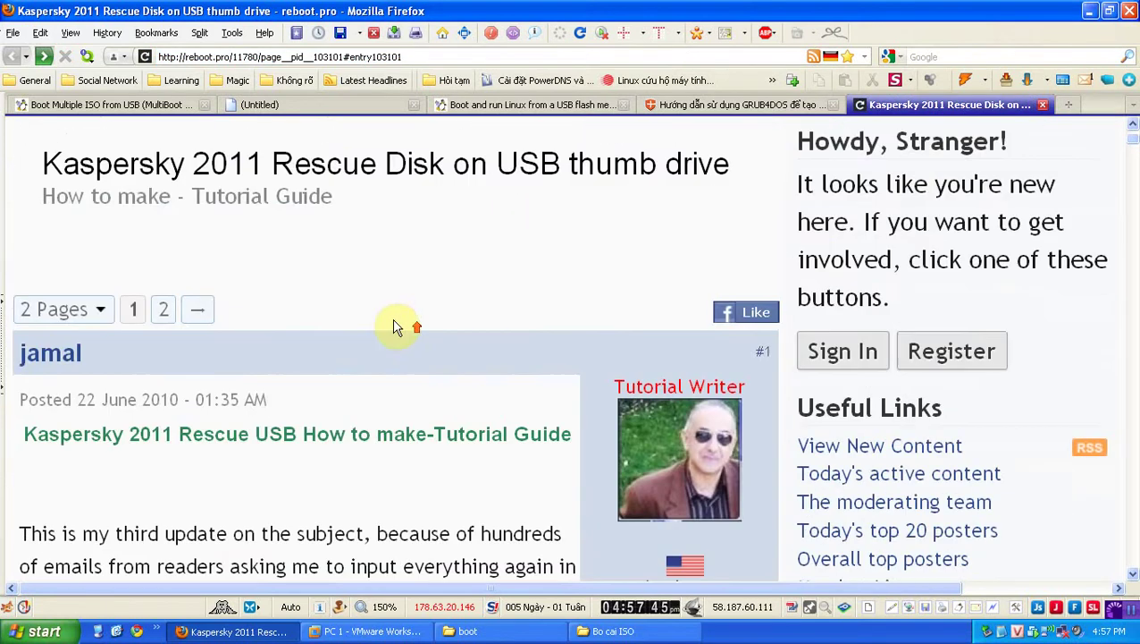
- Switch to the PC 1 virtual machine in VMware Workstation and look through the grub4dos-0.4.4 folder inside the boot folder
left_click(1092, 13)
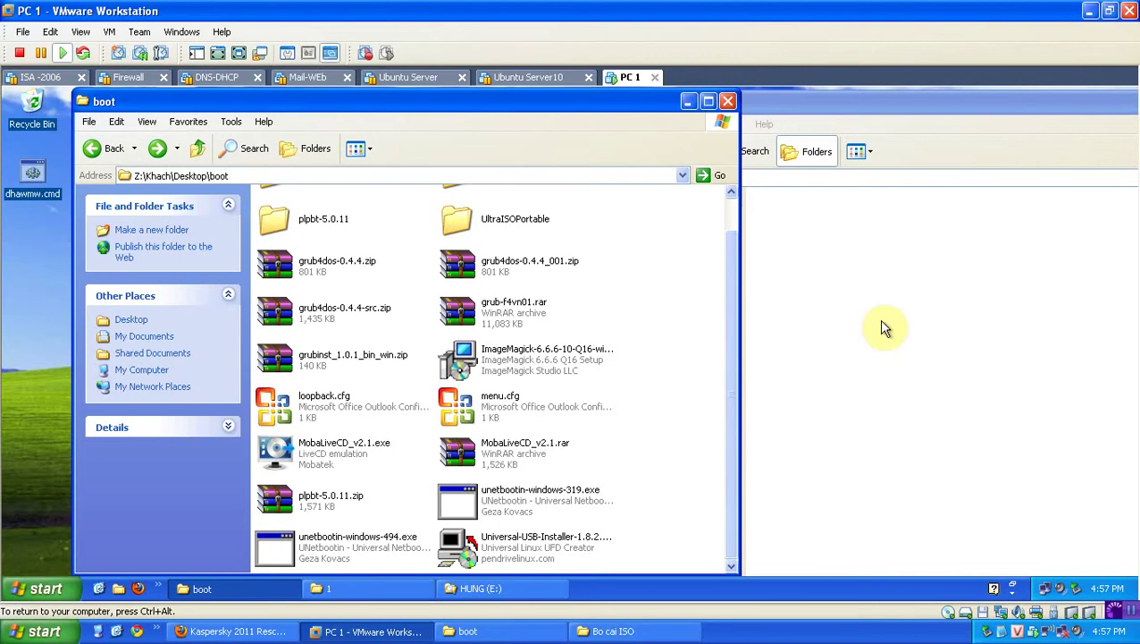
left_click_drag(576, 106, 514, 105)
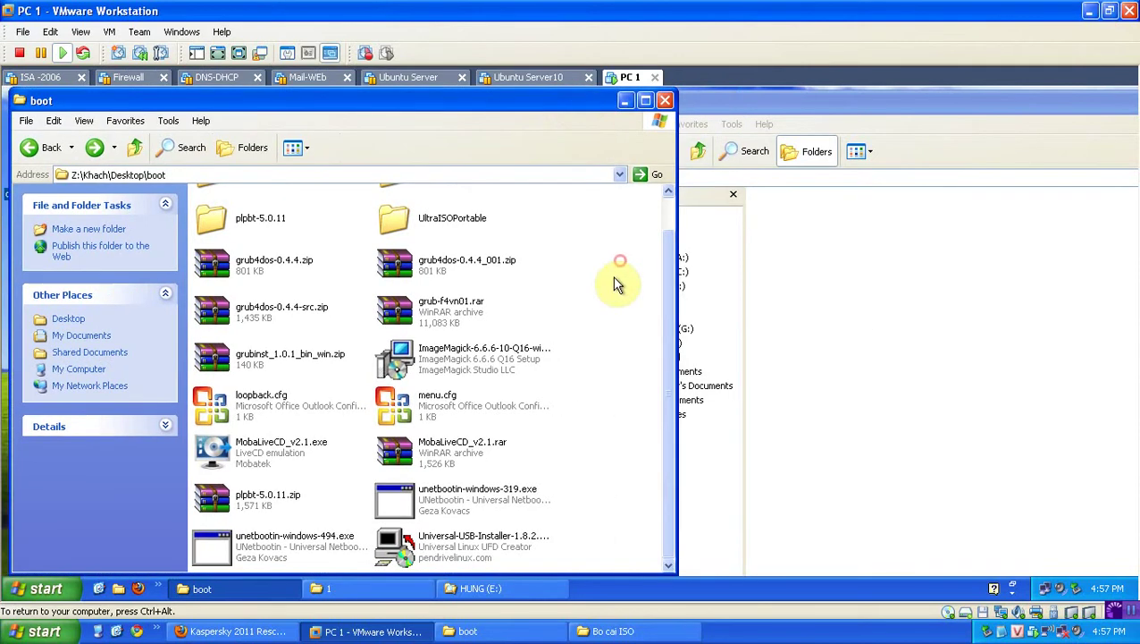
scroll(425, 375, "up", 1)
left_click(975, 402)
double_click(215, 224)
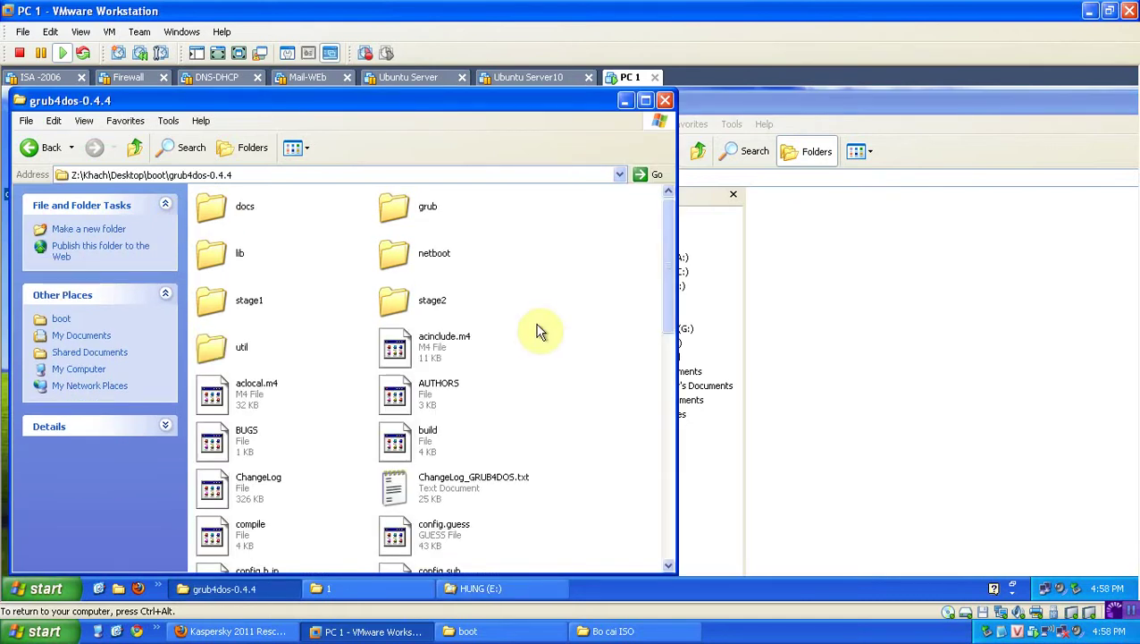
scroll(541, 348, "down", 5)
scroll(540, 427, "down", 3)
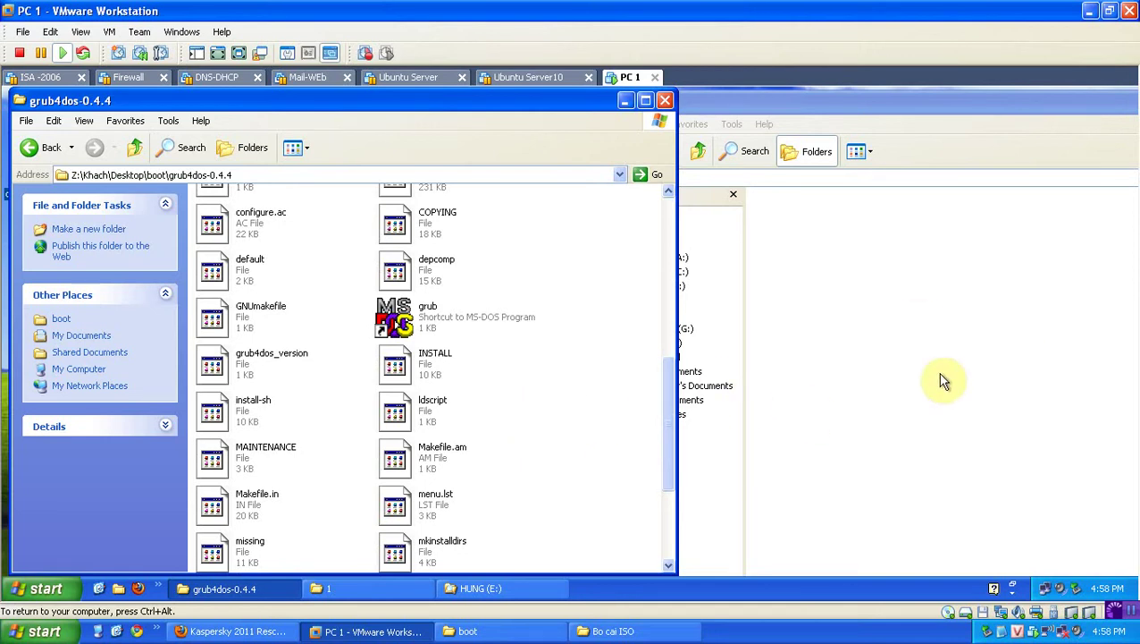
left_click(938, 372)
left_click(549, 385)
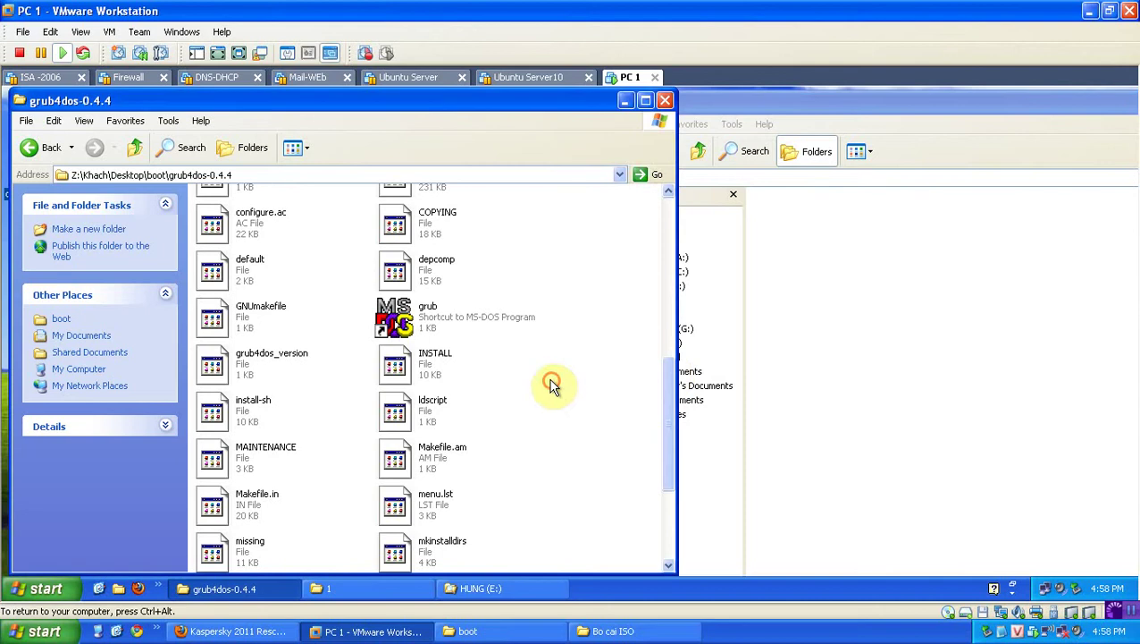
- Go back to the boot folder, open its grubinst folder and select grubinst_gui.exe
left_click(30, 147)
left_click(547, 247)
double_click(420, 214)
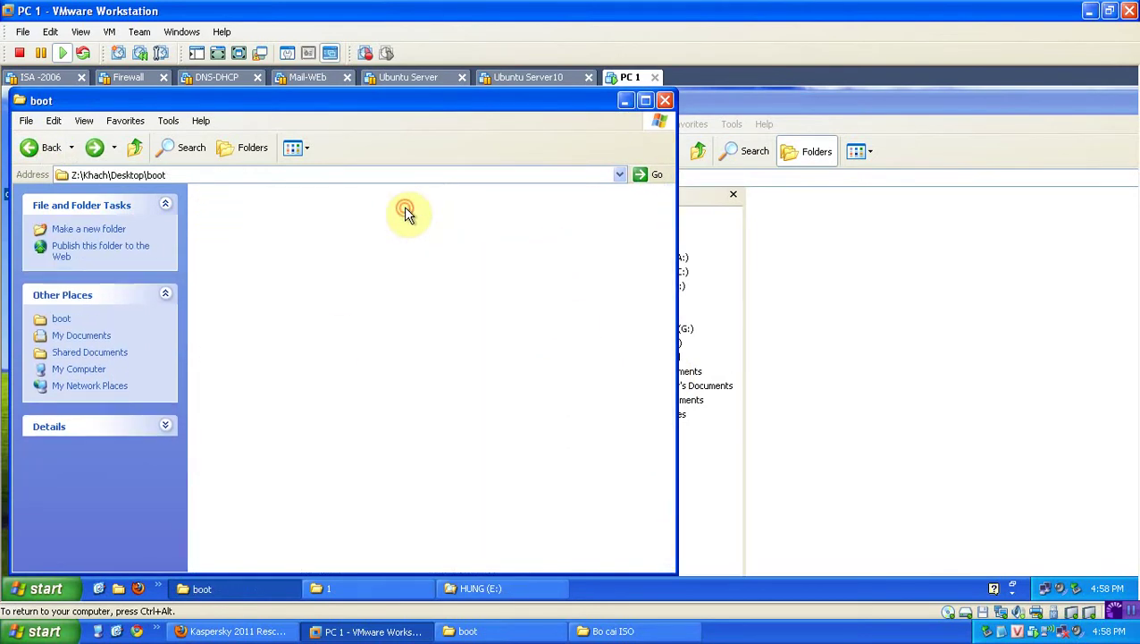
left_click(230, 304)
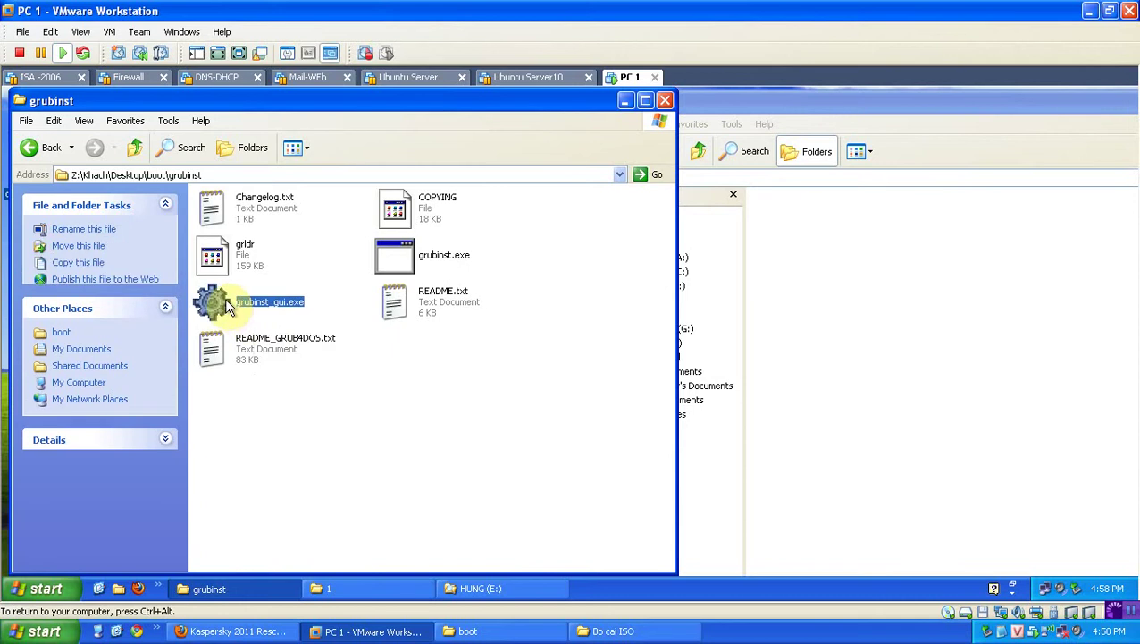
double_click(231, 304)
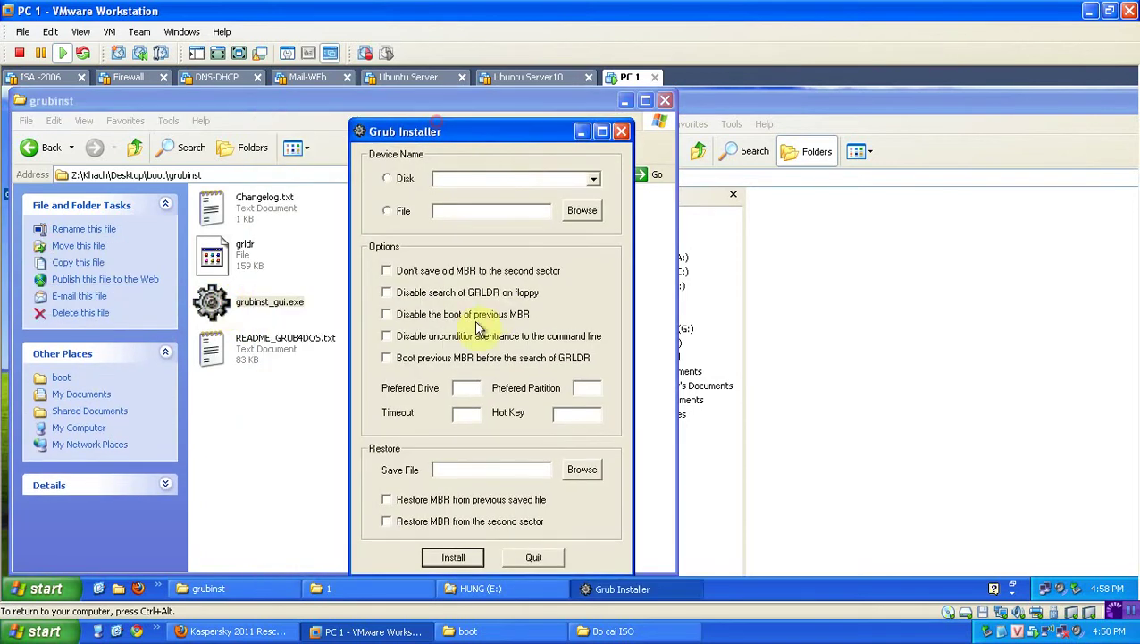
left_click(593, 182)
left_click(565, 207)
left_click(621, 131)
- Run grubinst_gui.exe and install the GRUB boot loader on disk (hd1), dismissing the installer's console window
double_click(215, 304)
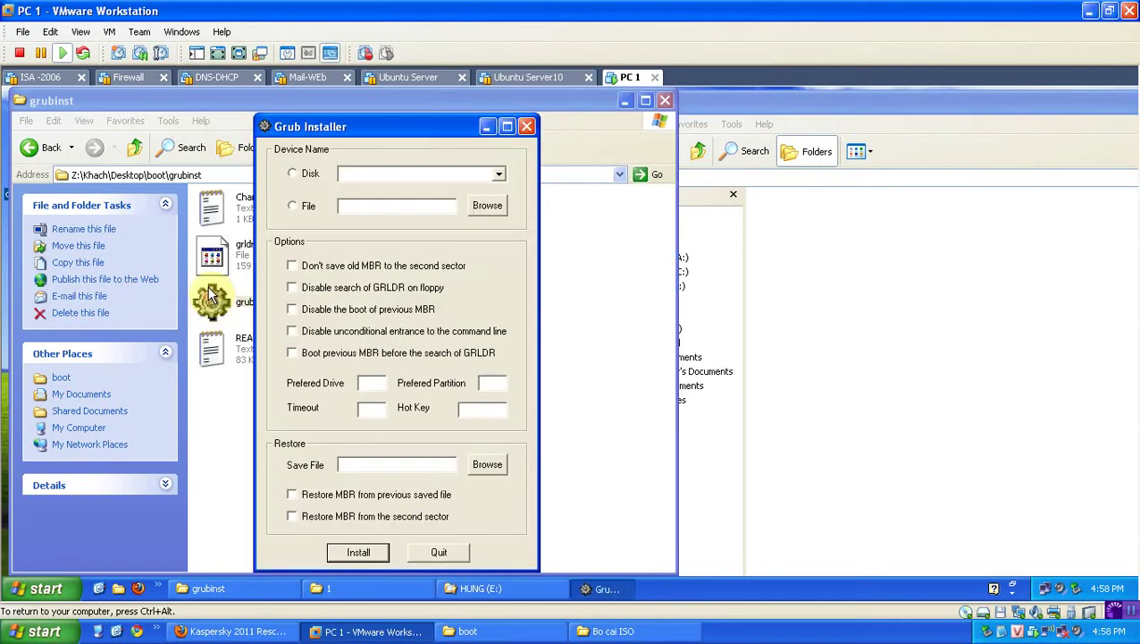
left_click(410, 175)
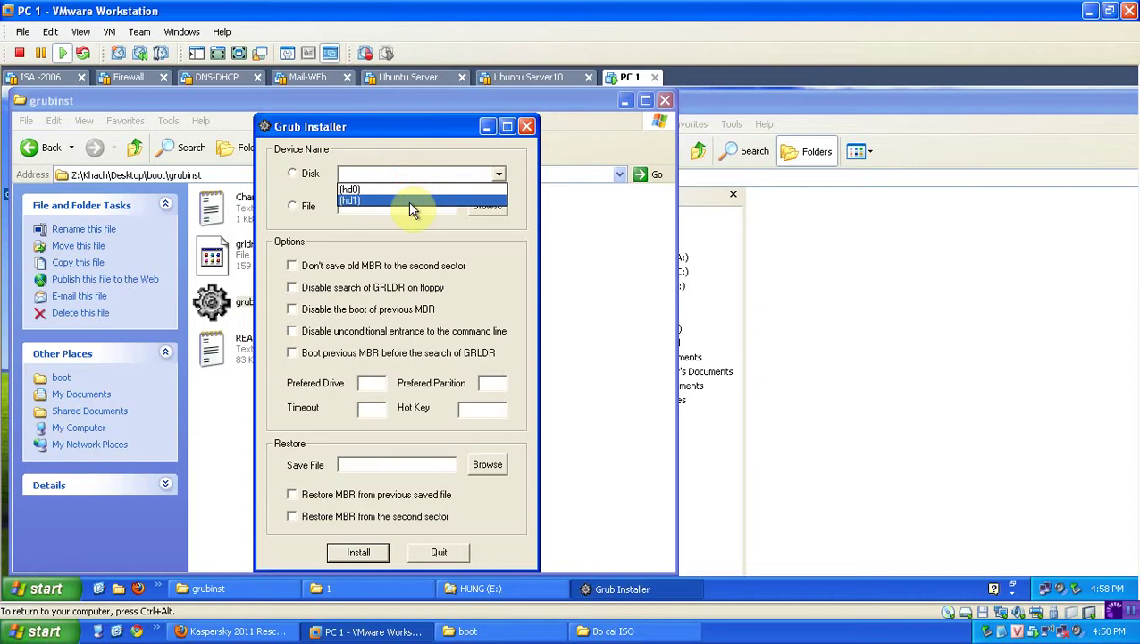
left_click(411, 202)
left_click(359, 552)
left_click(373, 286)
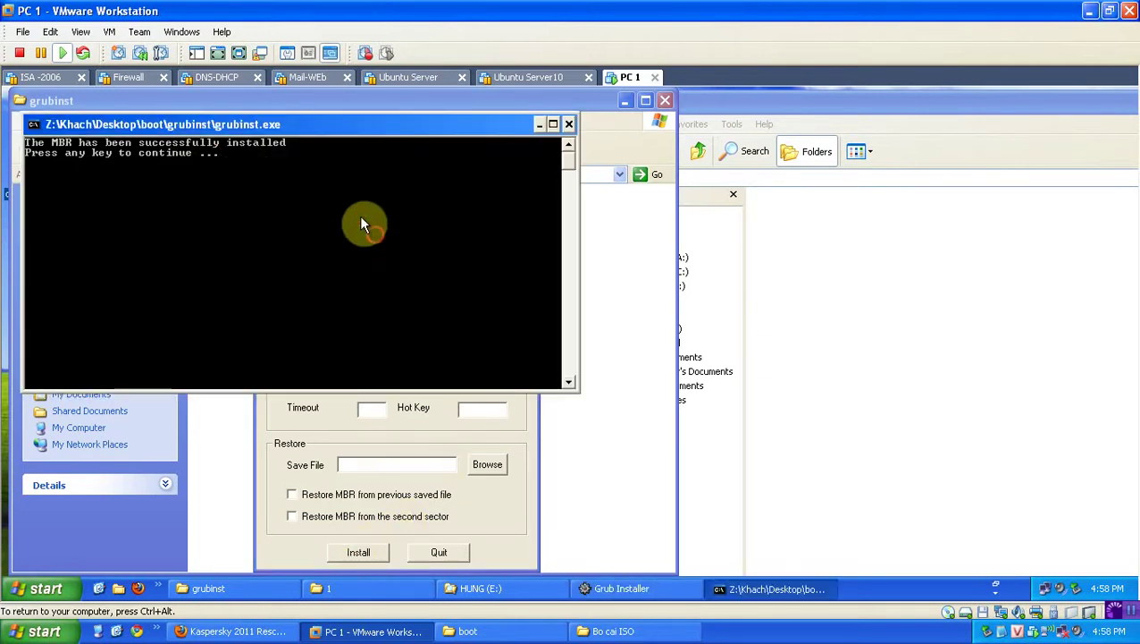
key("Return")
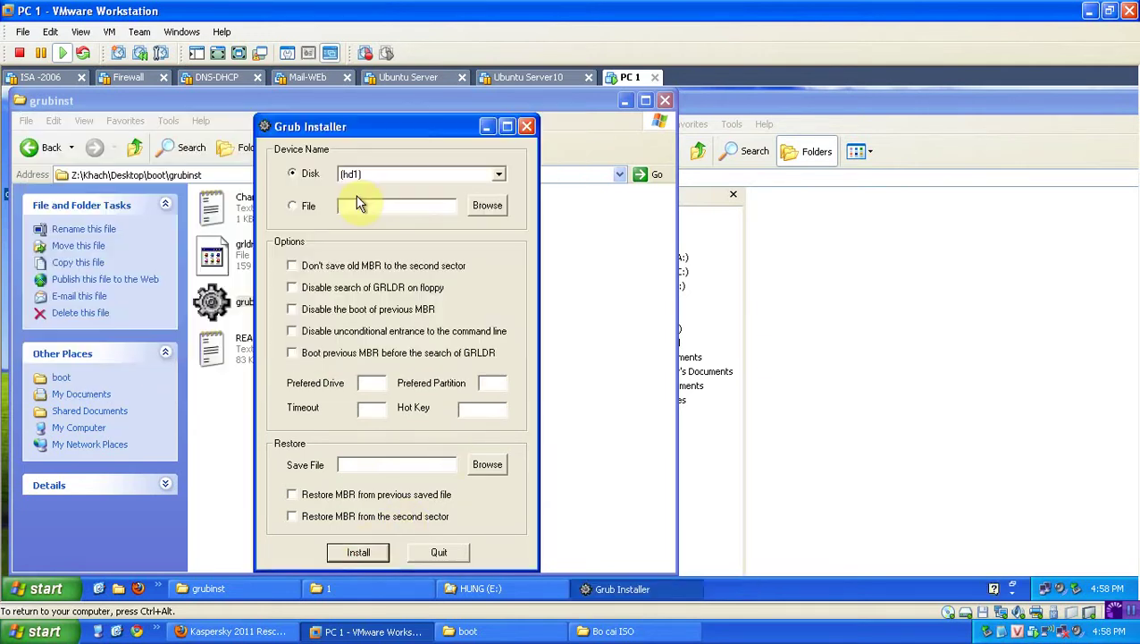
- Return to the grubinst folder window, bring the HUNG (E:) window to the front and shift it partly over the grubinst window
left_click(213, 304)
left_click(341, 402)
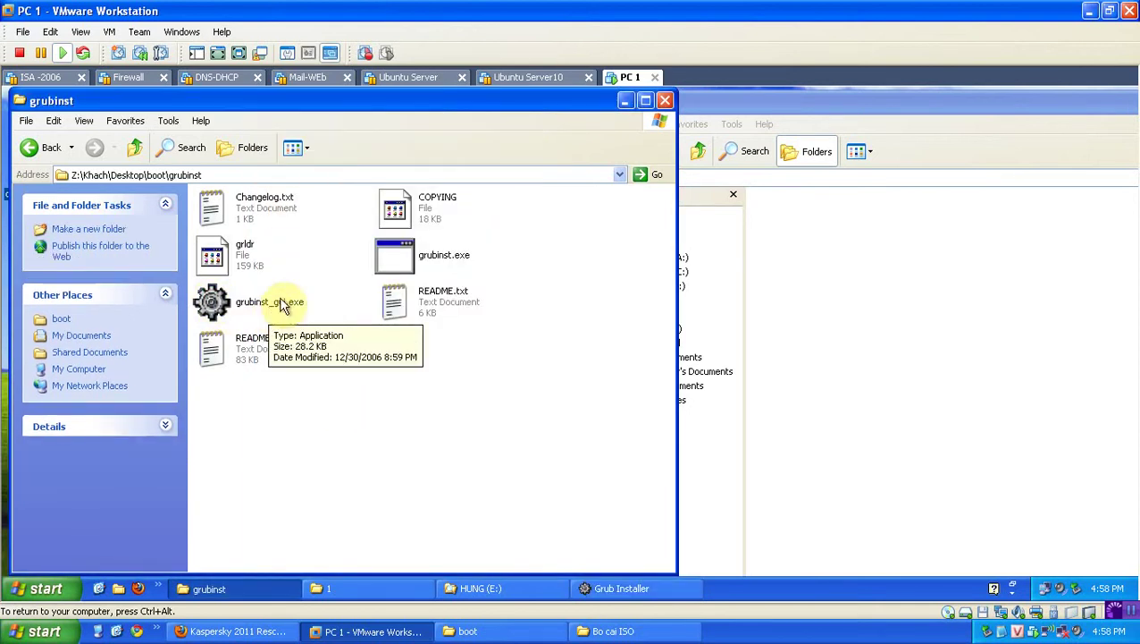
left_click(404, 396)
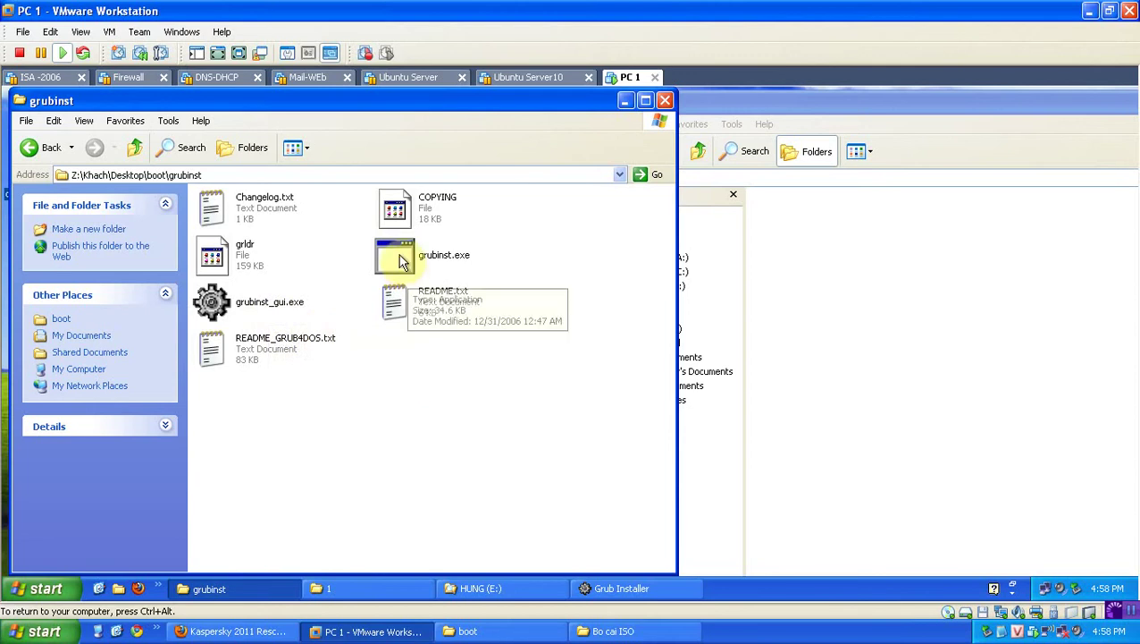
left_click(395, 255)
left_click(494, 435)
left_click(932, 331)
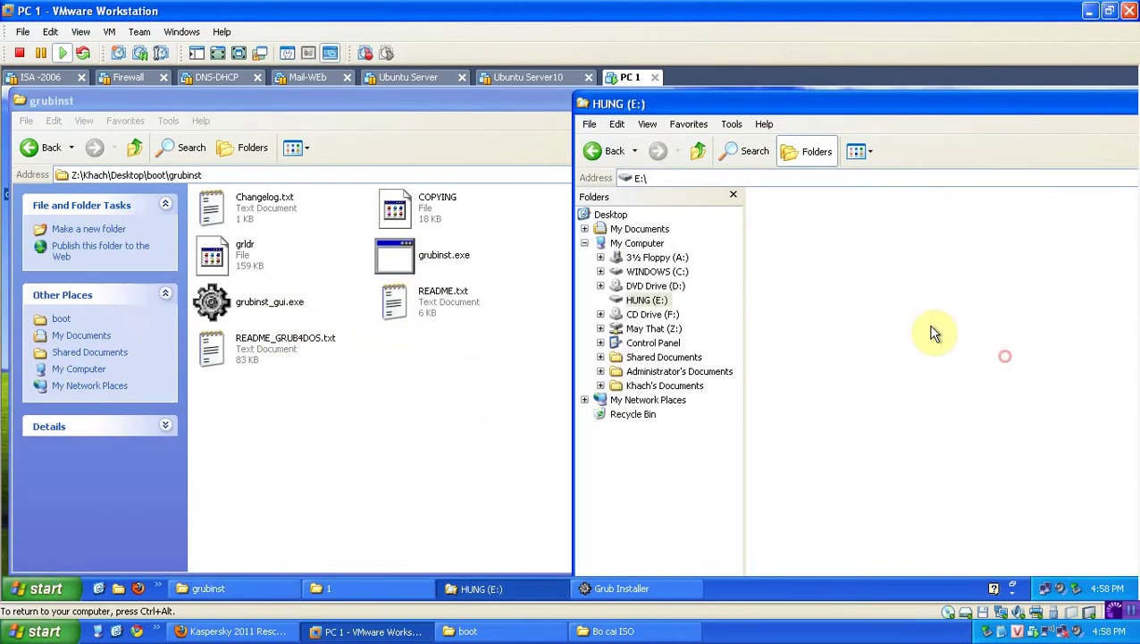
left_click_drag(912, 105, 835, 106)
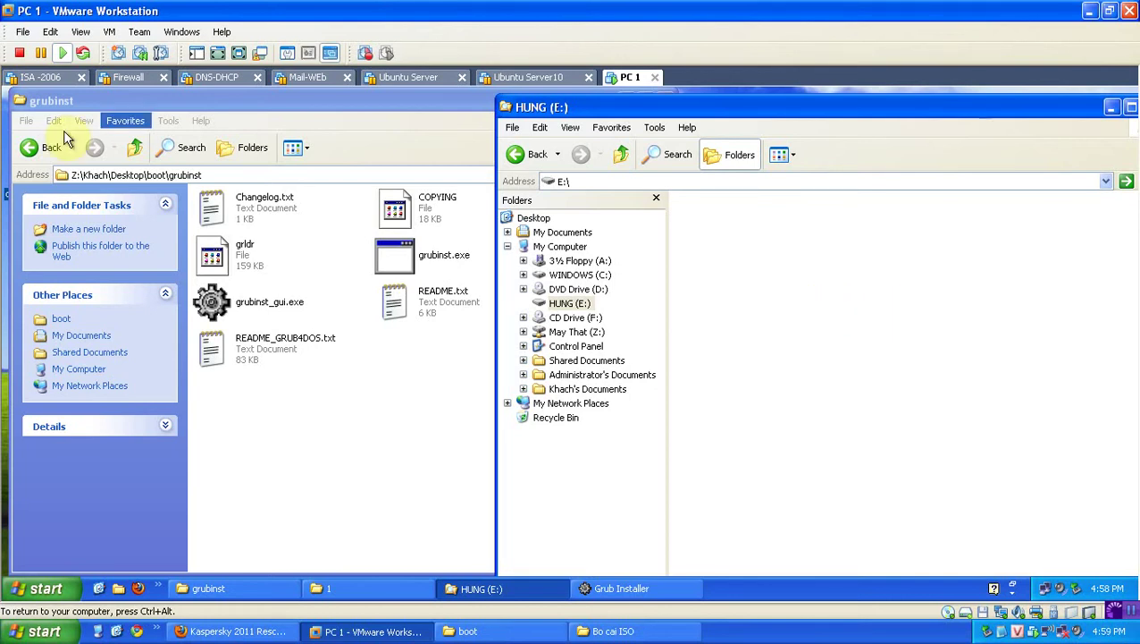
- Browse the files in grub4dos-0.4.4 again and return to the boot folder
left_click(32, 147)
double_click(231, 219)
scroll(499, 350, "down", 10)
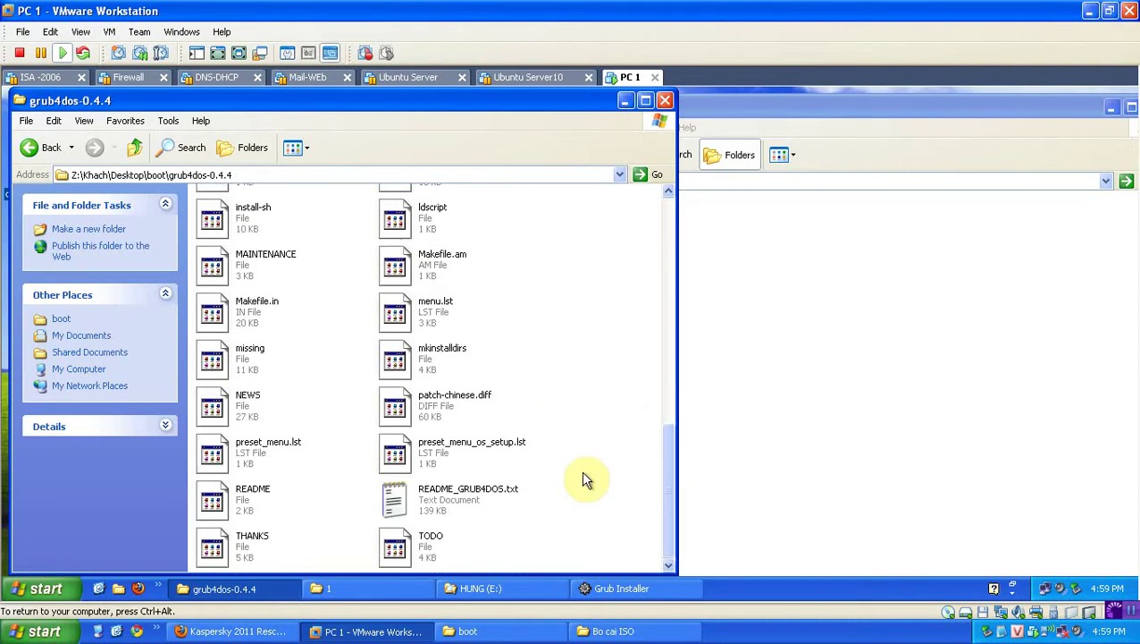
scroll(586, 474, "up", 2)
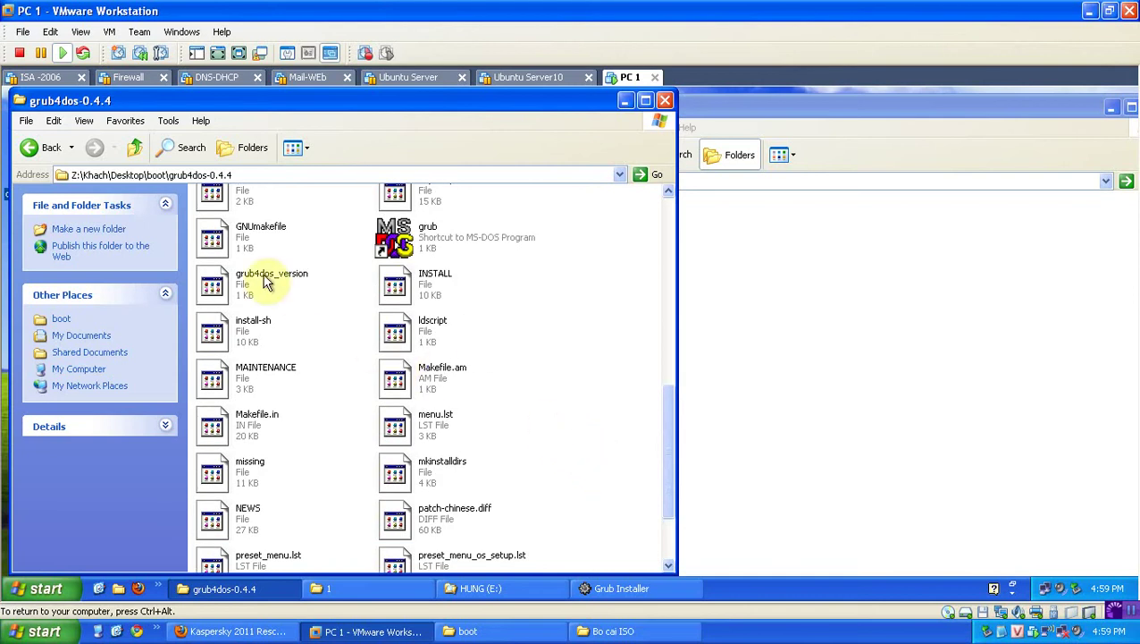
left_click(32, 147)
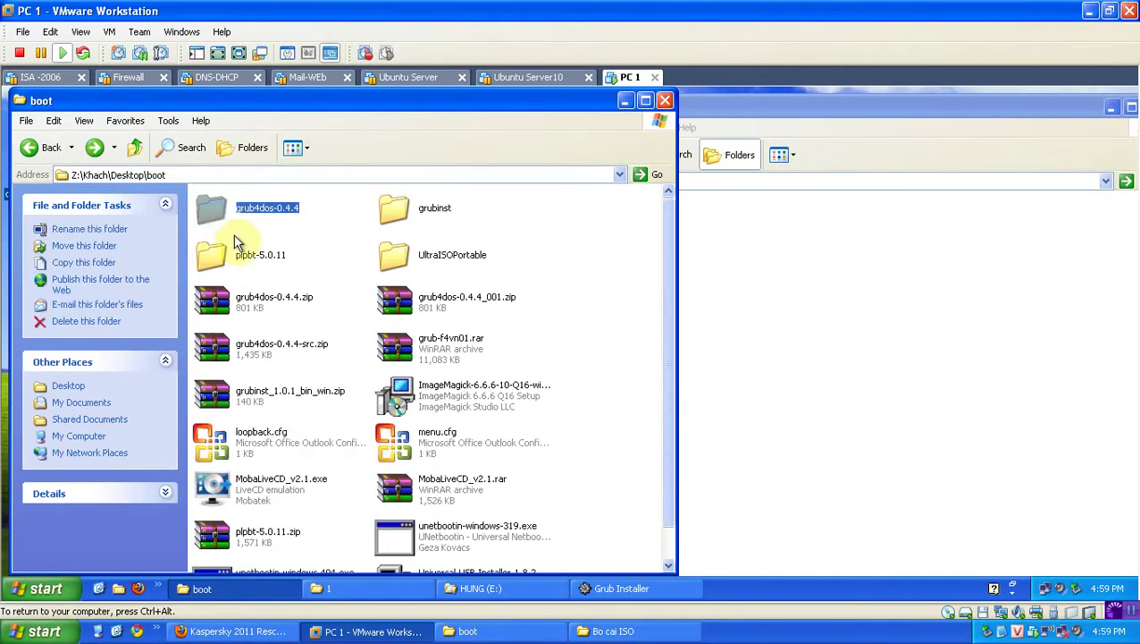
- Open the SourceForge grub4dos files page in a new Firefox tab and view its GRUB4DOS, grubinst and WINGRUB folders
left_click(234, 631)
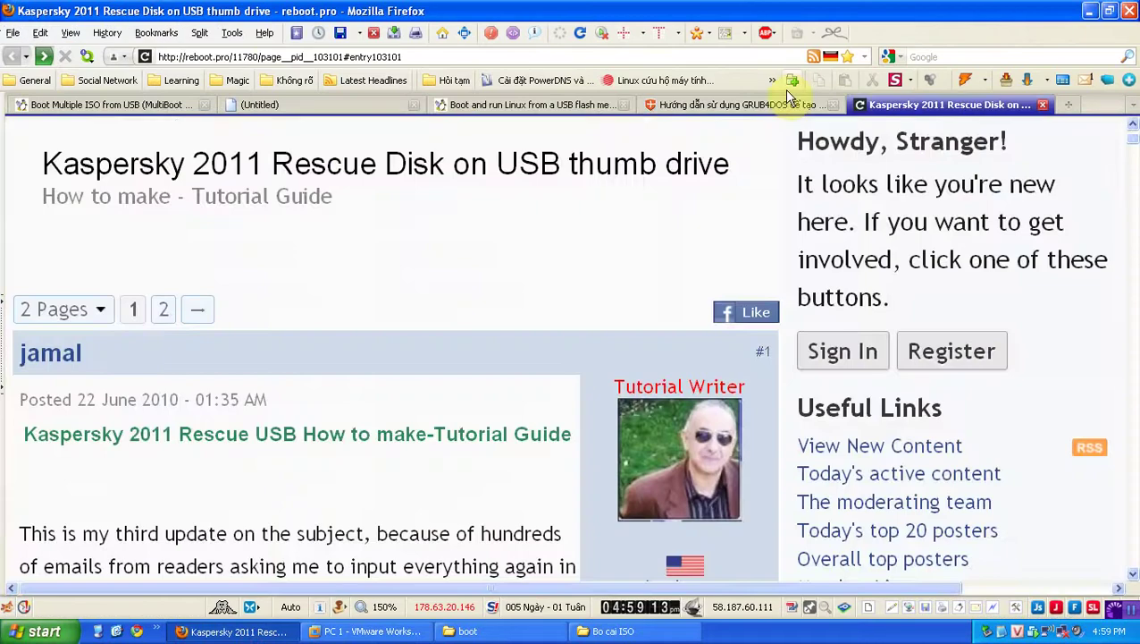
left_click(790, 83)
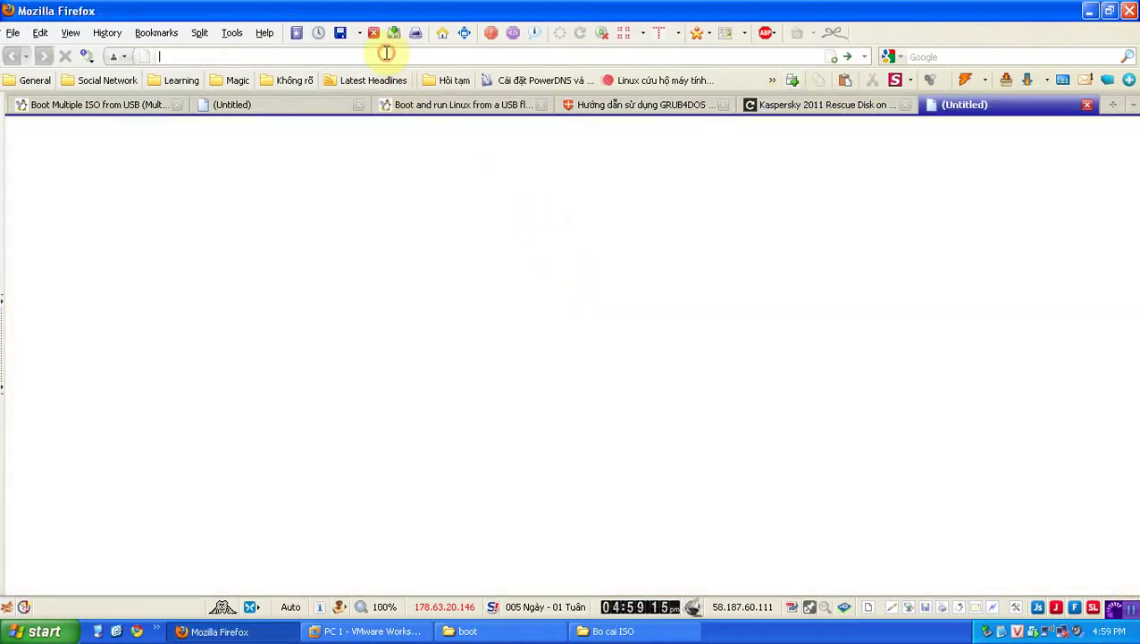
type("gr")
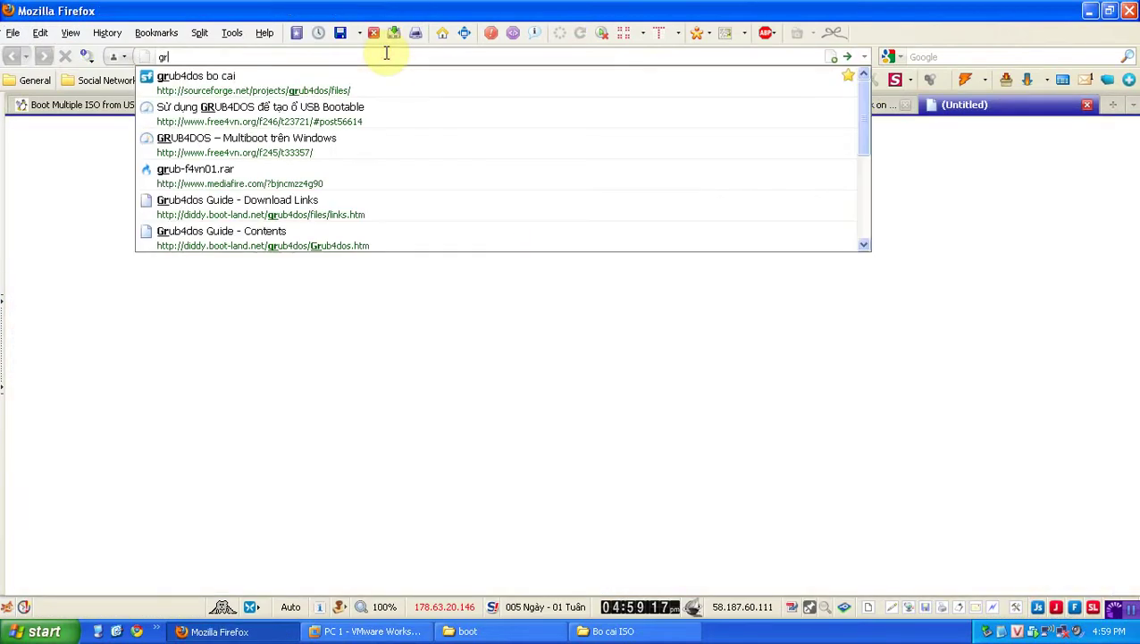
type("ub4")
key("Down")
key("Return")
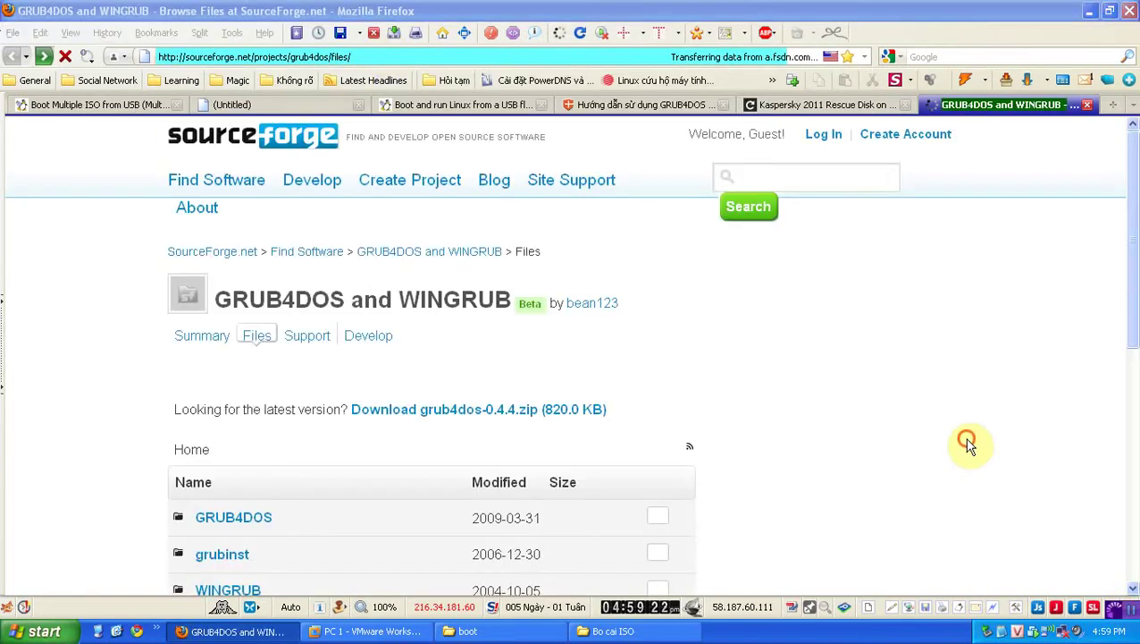
scroll(223, 496, "down", 4)
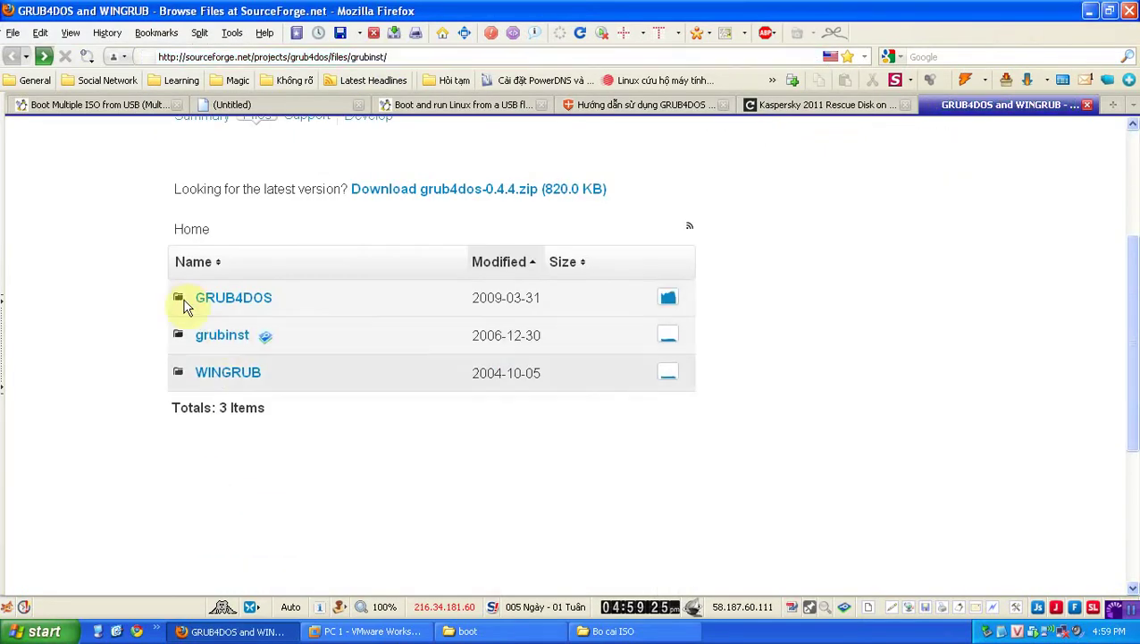
left_click(925, 247)
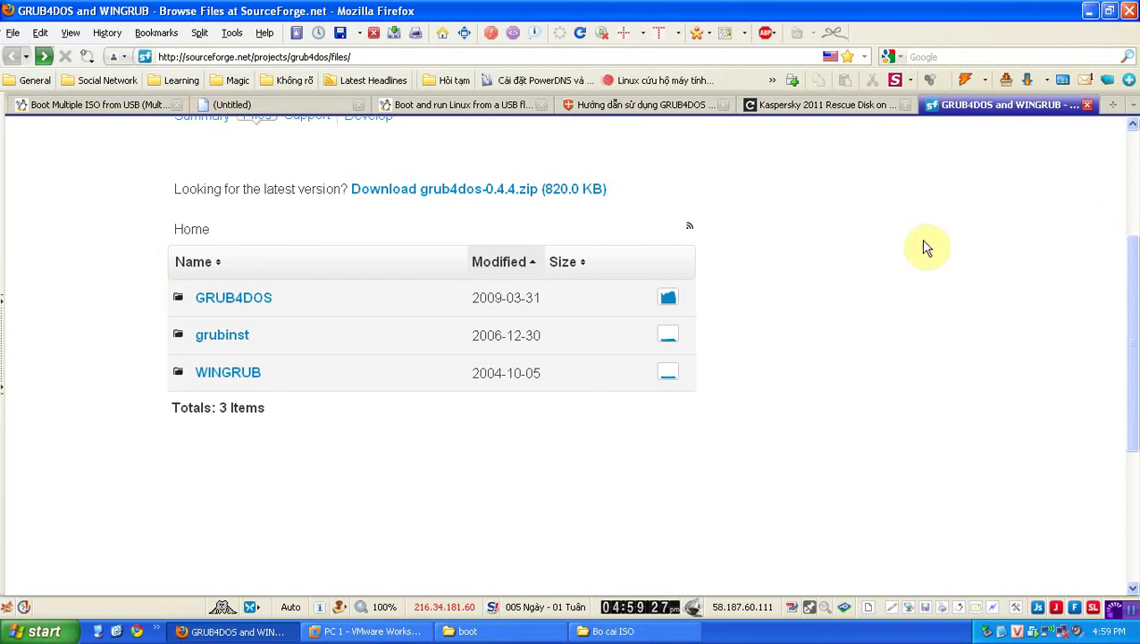
- Return to the virtual machine, open the grub4dos-0.4.4 folder in boot and locate the grldr and menu.lst files
left_click(1089, 12)
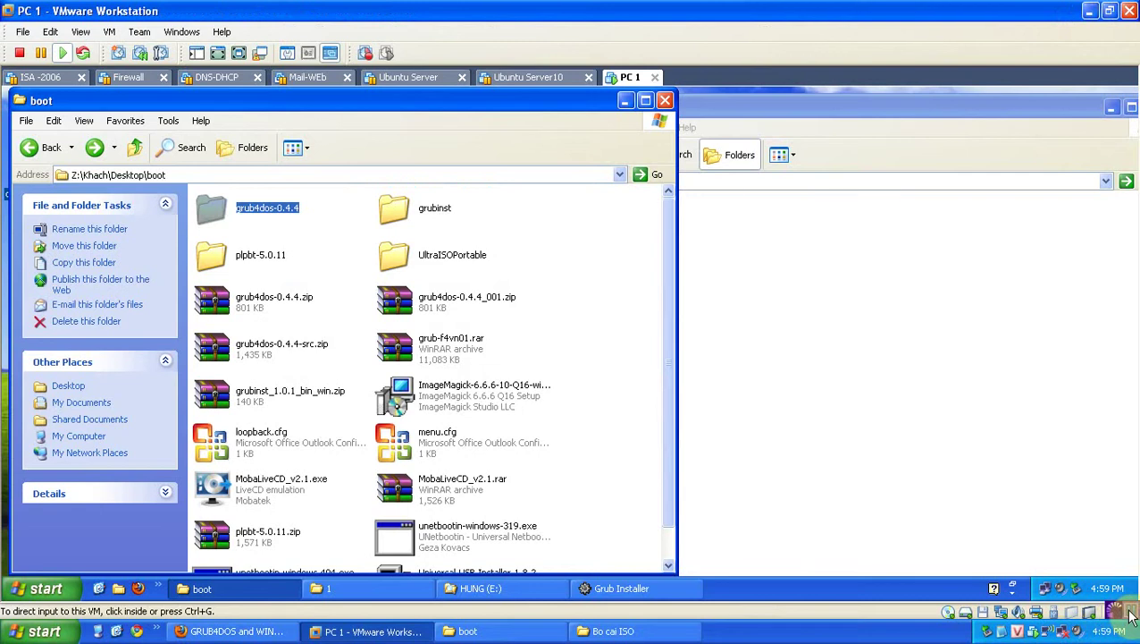
left_click(286, 302)
double_click(223, 209)
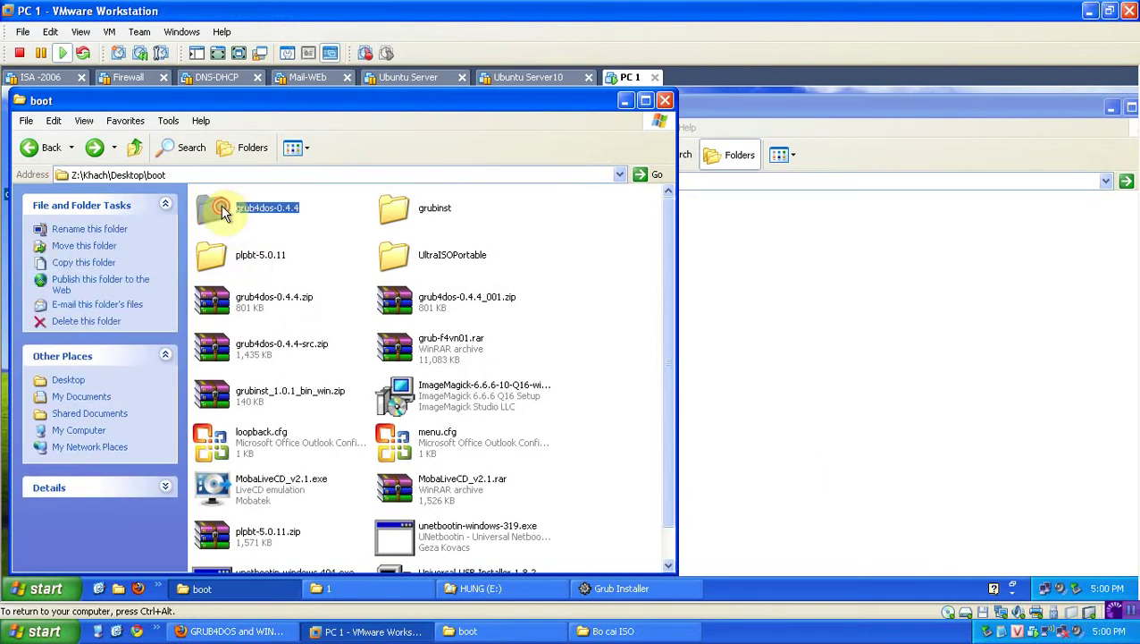
left_click(210, 291)
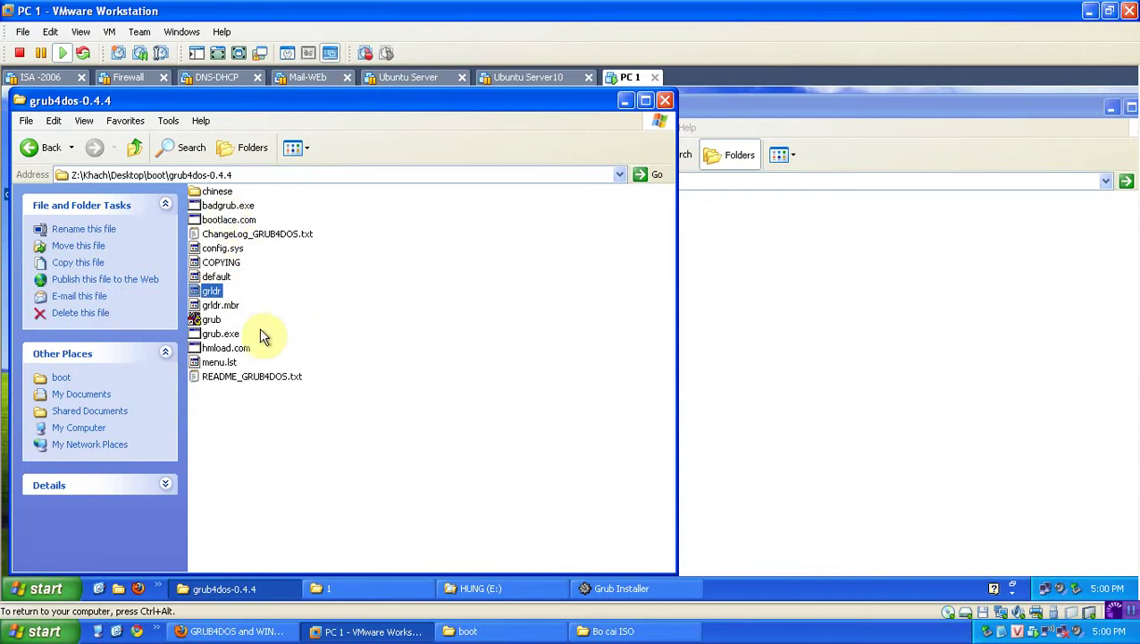
left_click(219, 362)
left_click(212, 294)
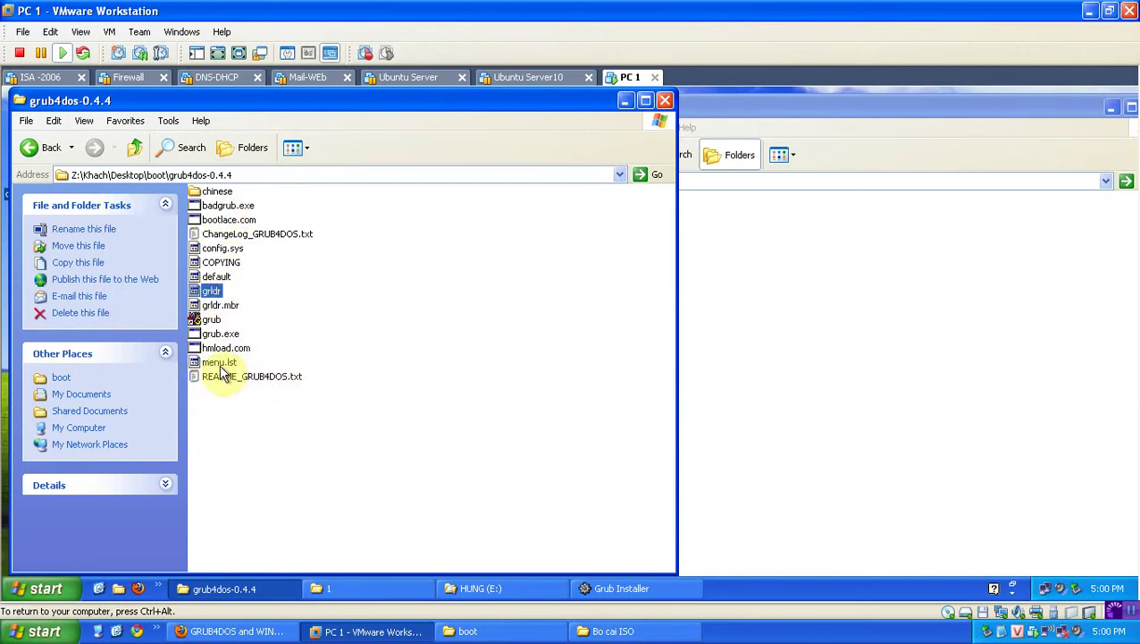
- Switch between the HUNG (E:) and grub4dos-0.4.4 windows, checking menu.lst against the USB drive's contents
left_click(785, 335)
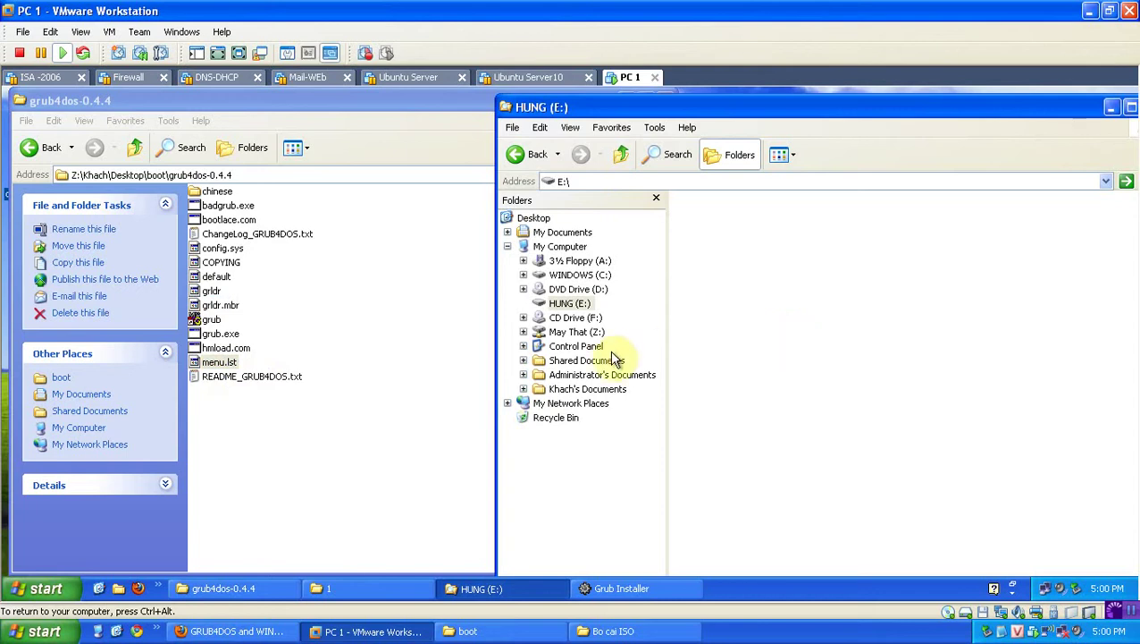
left_click(426, 364)
left_click(218, 362)
left_click(409, 374)
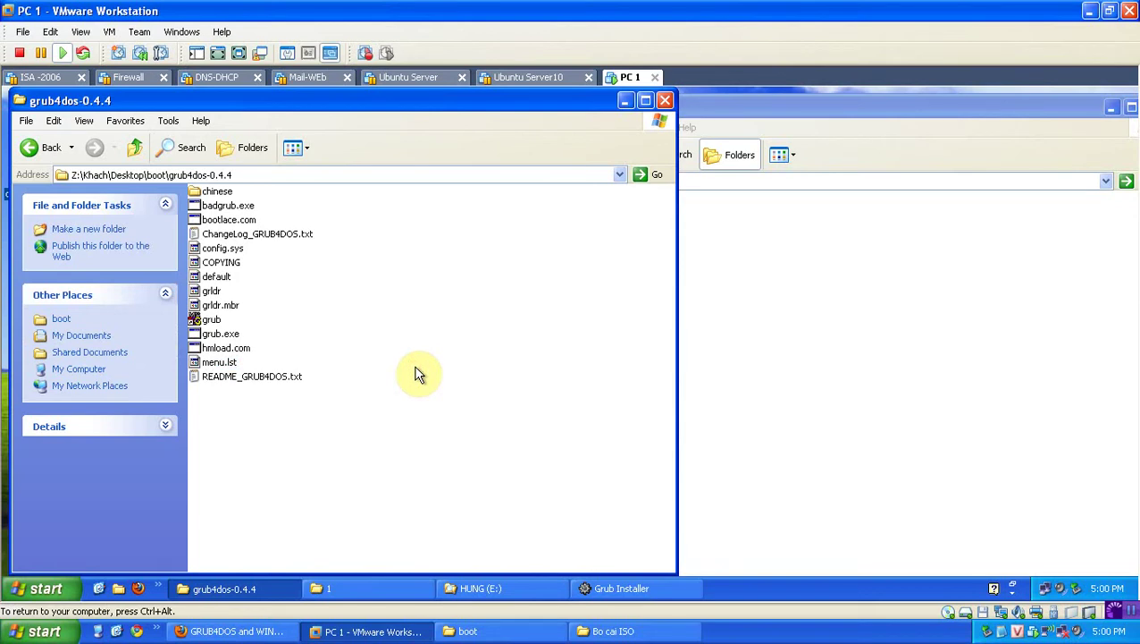
left_click(784, 333)
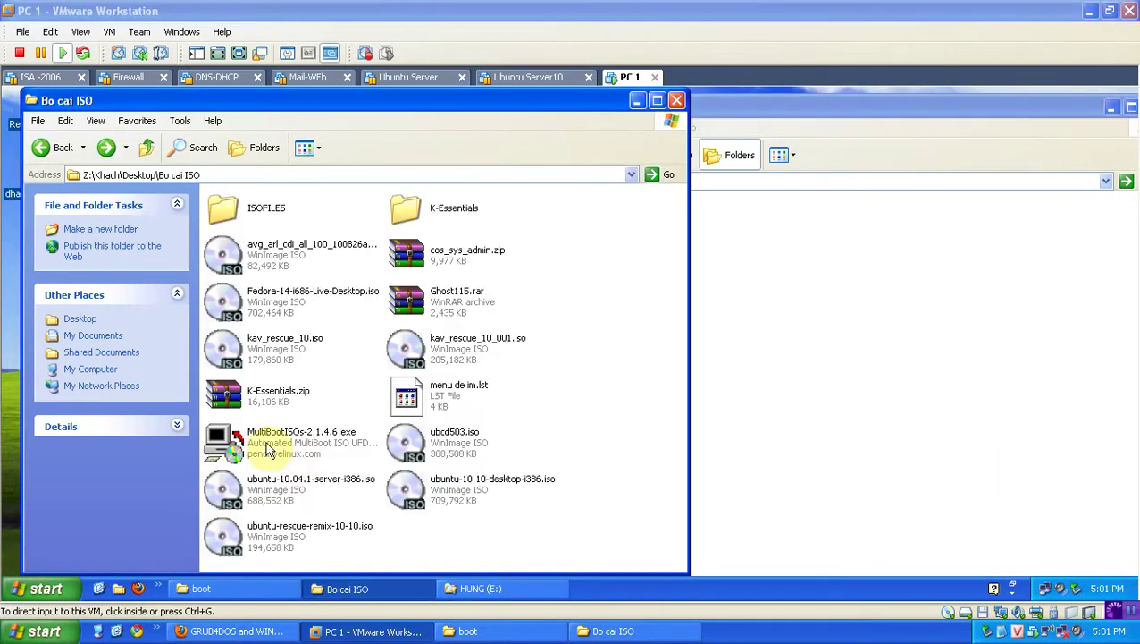
- Select MultiBootISOs-2.1.4.6.exe in Bo cai ISO and read its pendrivelinux.com page in Firefox down to the download section
left_click(276, 450)
left_click(276, 450)
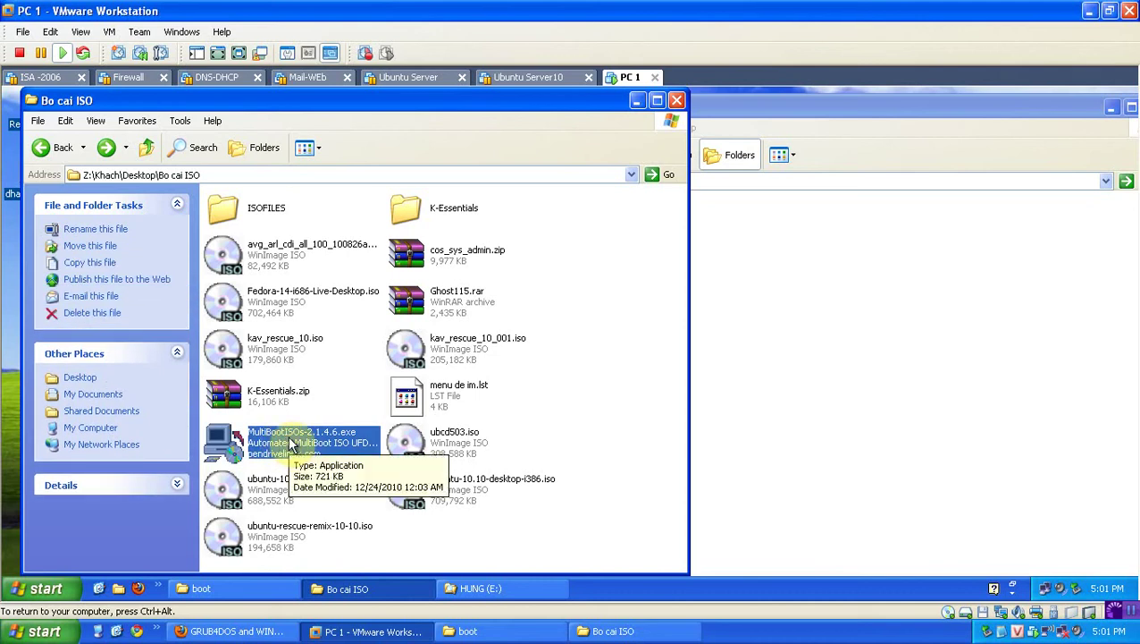
left_click(230, 631)
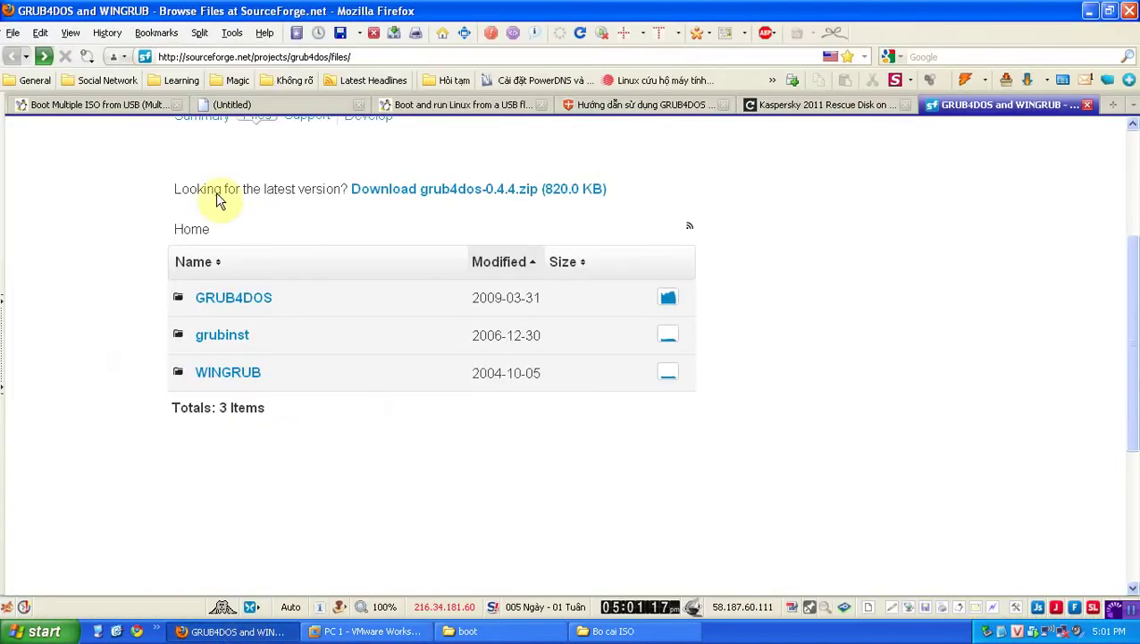
left_click(99, 105)
scroll(646, 406, "up", 3)
scroll(639, 411, "down", 8)
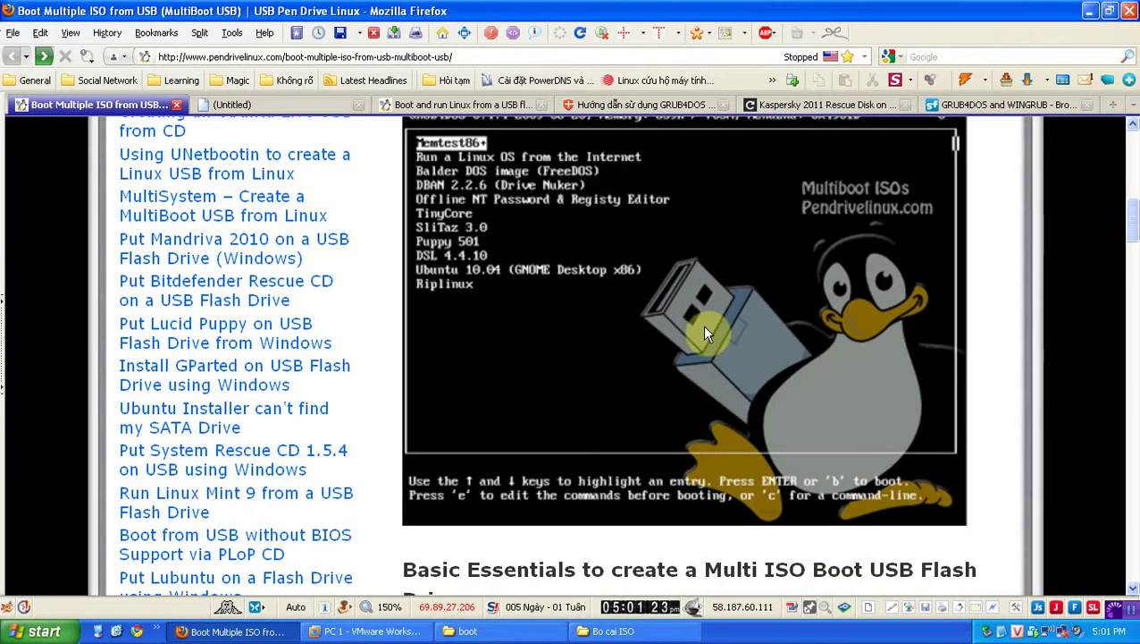
scroll(702, 325, "down", 10)
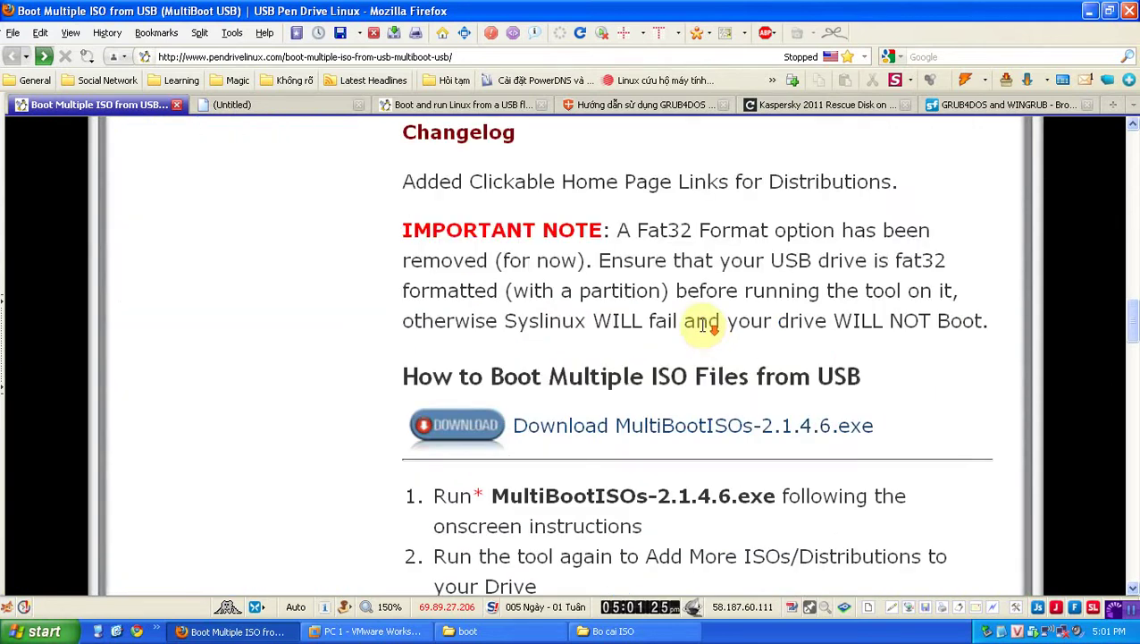
- Run MultiBootISOs-2.1.4.6.exe in the virtual machine, proceed to the drive selection page and choose E:\ as the USB drive
left_click(1085, 11)
right_click(255, 443)
left_click(338, 164)
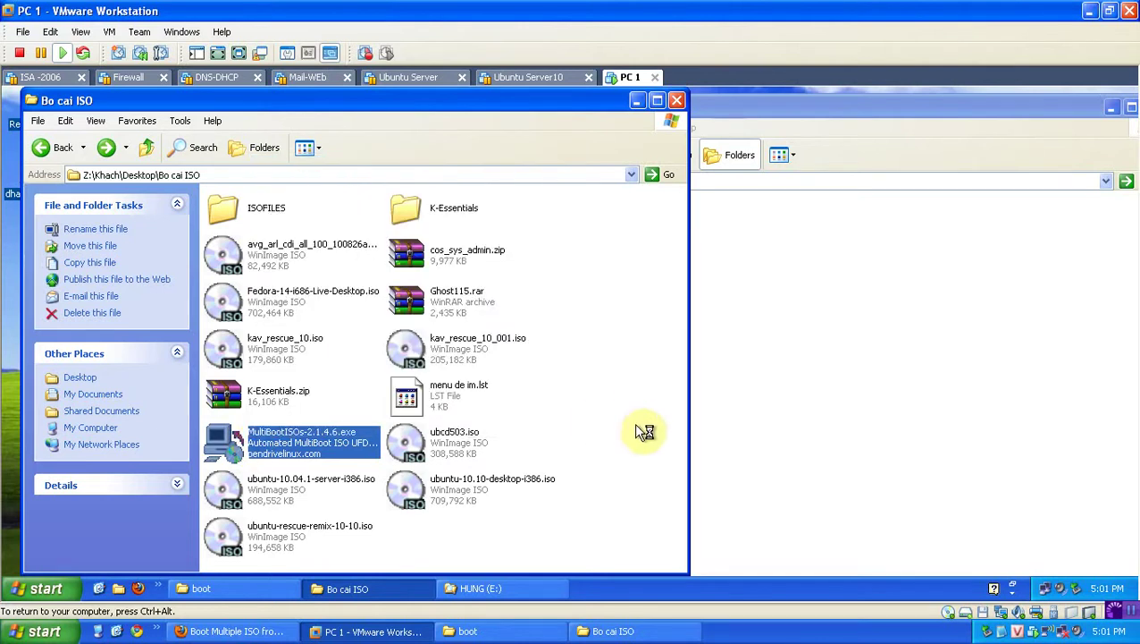
left_click(660, 474)
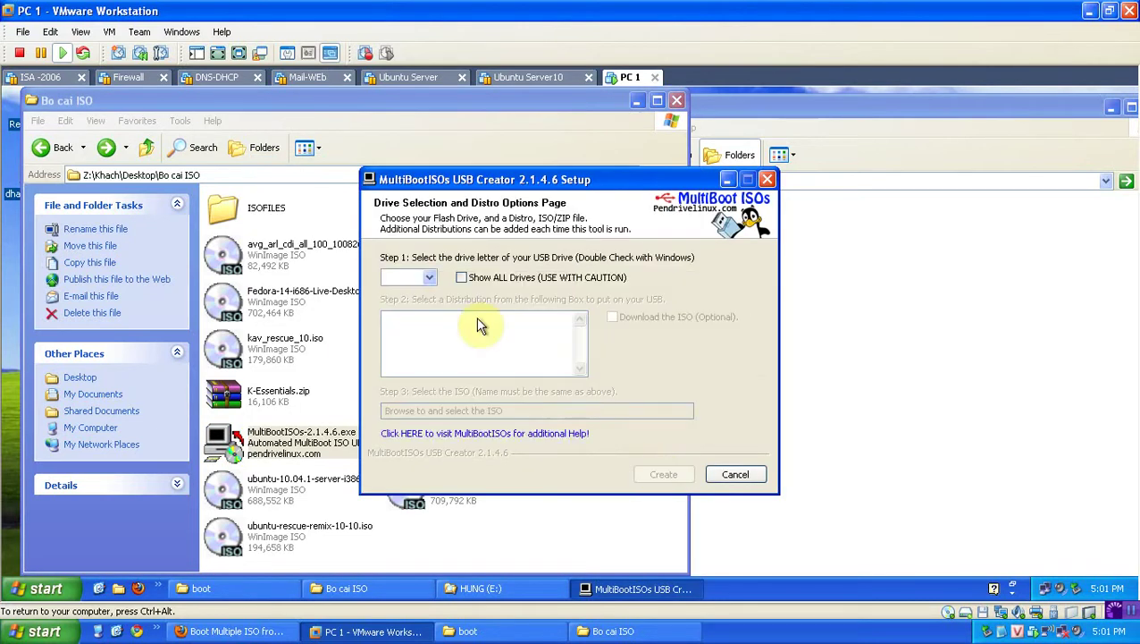
left_click(407, 303)
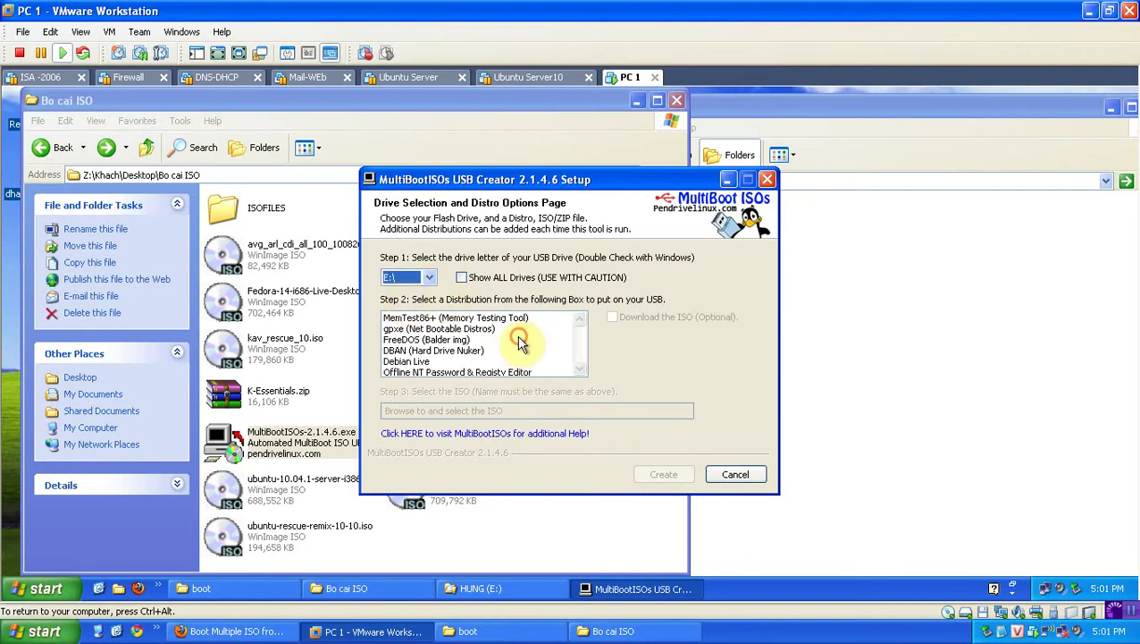
- Look through the distribution list, checking entries such as MemTest86+, Rip Linux and Ubuntu 10.10 Desktop i386
left_click(462, 319)
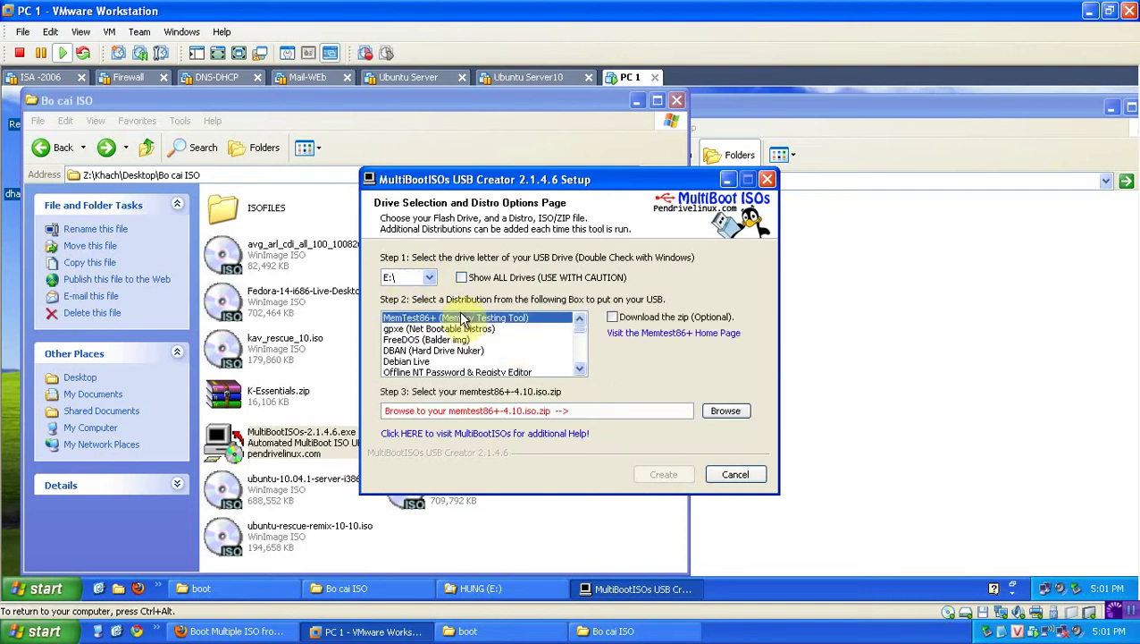
scroll(458, 327, "down", 2)
left_click(456, 329)
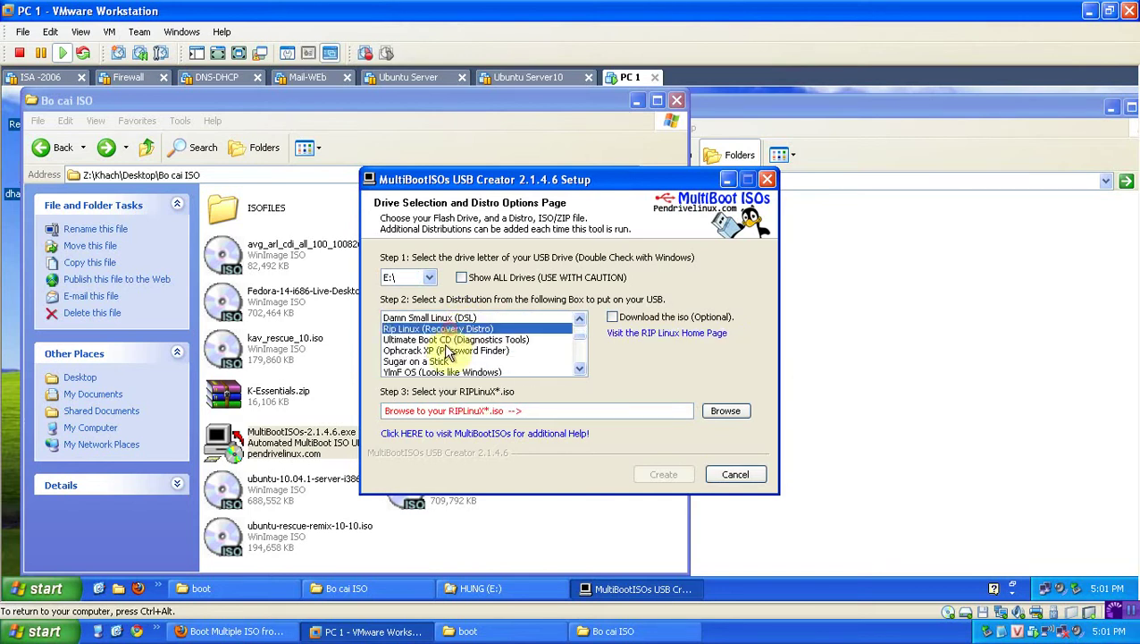
left_click(451, 350)
scroll(452, 350, "down", 1)
left_click(447, 350)
scroll(445, 355, "down", 2)
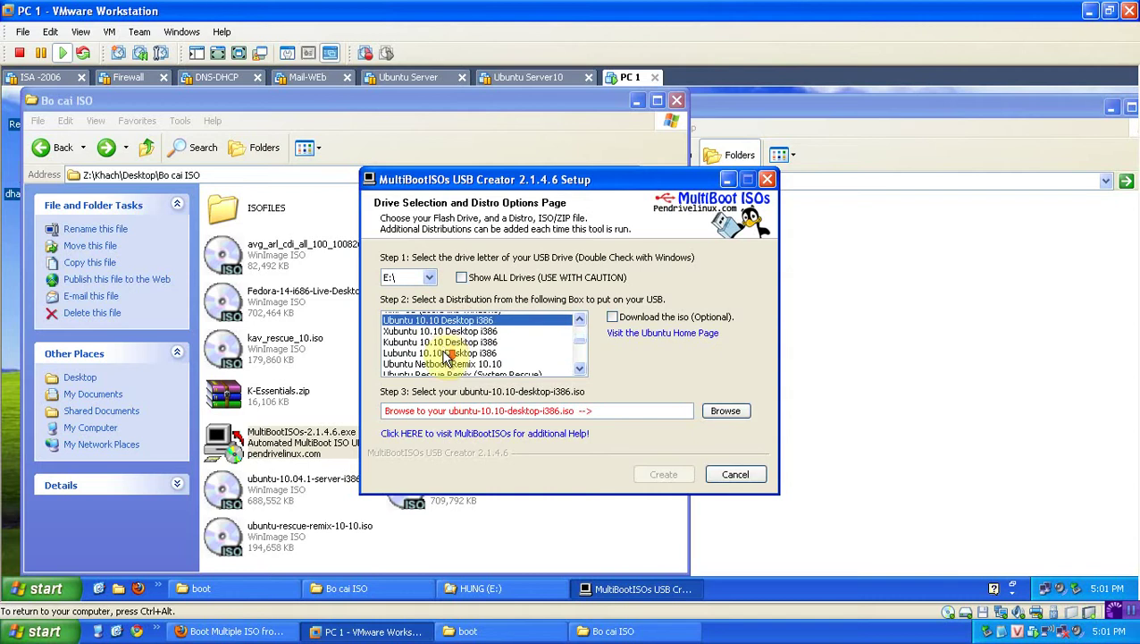
left_click(441, 350)
scroll(442, 355, "down", 1)
left_click(443, 350)
scroll(444, 356, "down", 1)
scroll(444, 355, "down", 1)
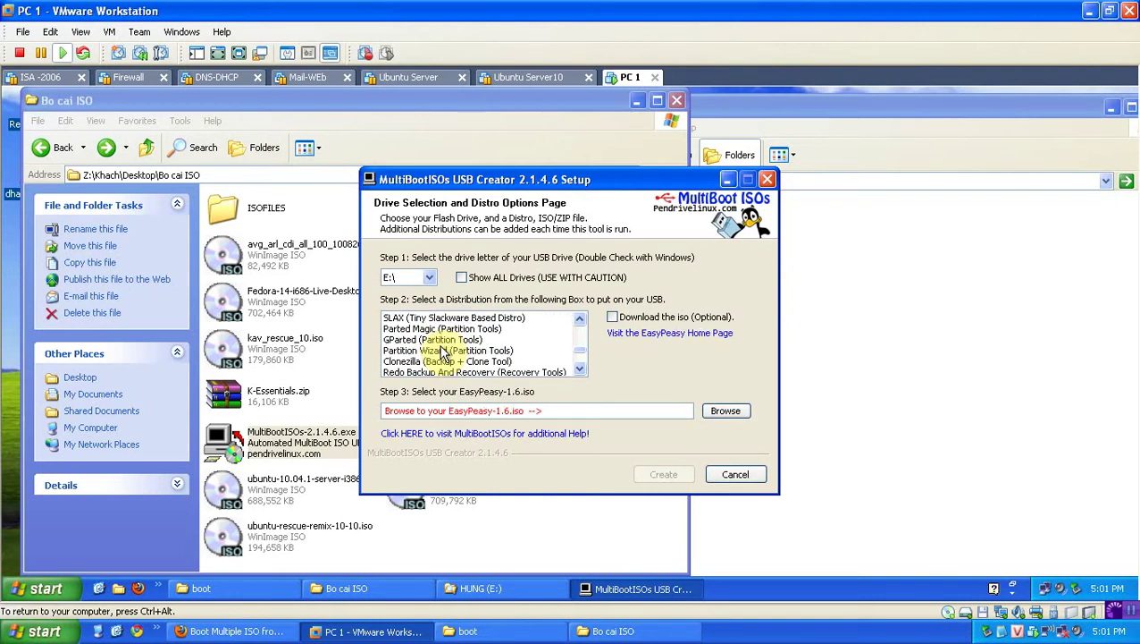
- Check the Kaspersky Rescue Disk entry and select AVG Rescue CD (Antivirus Scanner) as the distribution
scroll(445, 355, "down", 1)
left_click(442, 353)
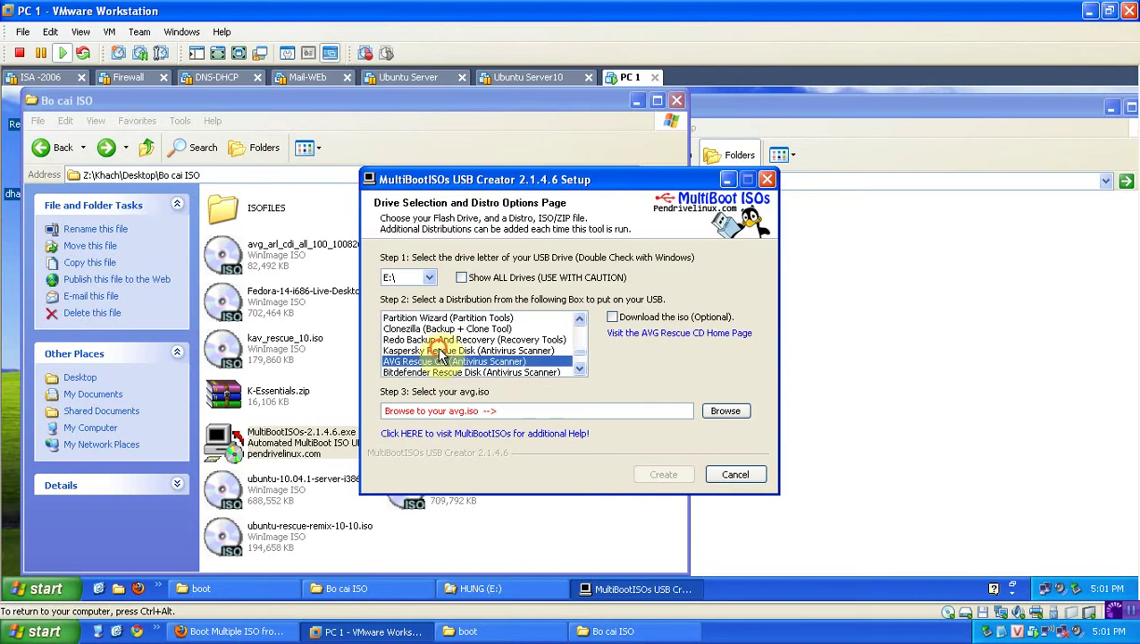
scroll(442, 355, "down", 1)
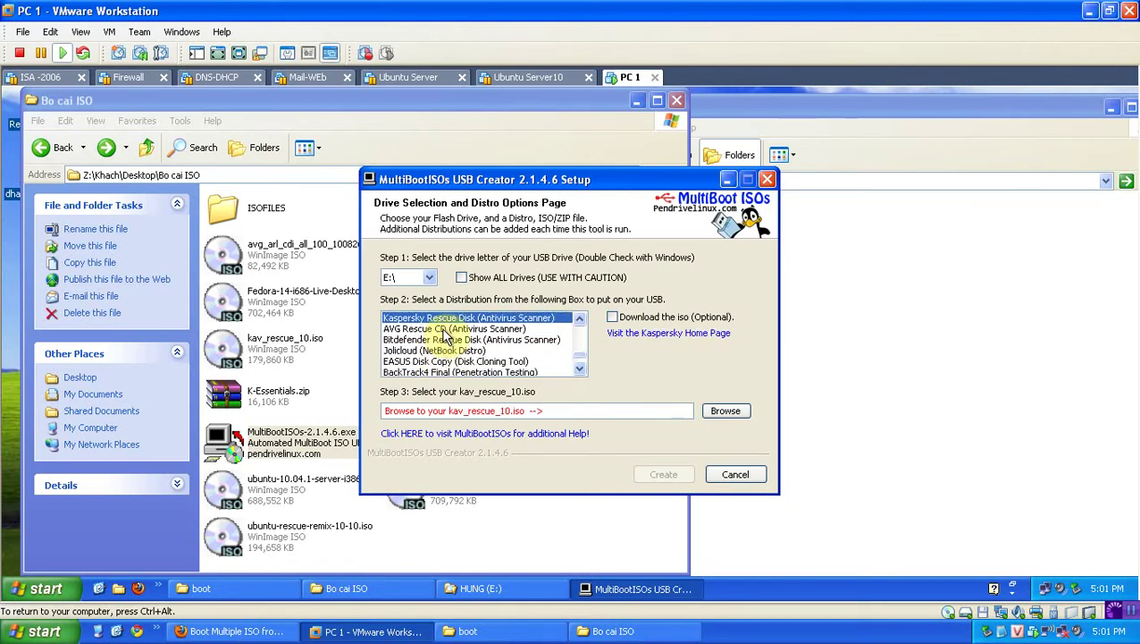
left_click(444, 329)
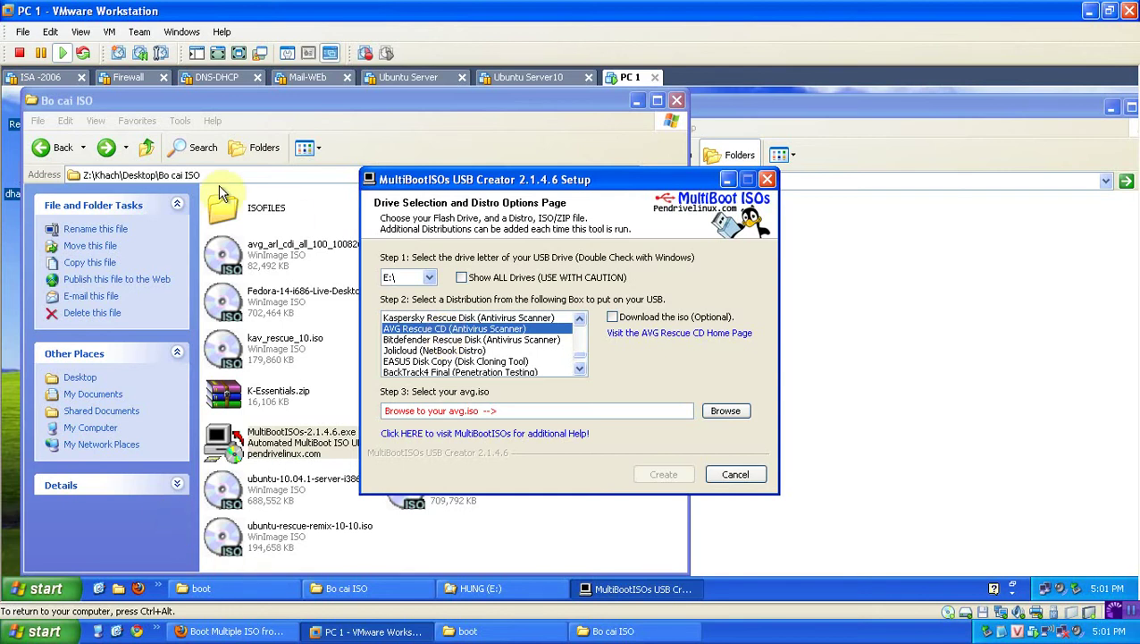
- Review the ISO files stored in the Bo cai ISO folder, including Ubuntu, ubcd503, Kaspersky, Fedora and AVG, and return to the MultiBootISOs setup window
left_click(369, 588)
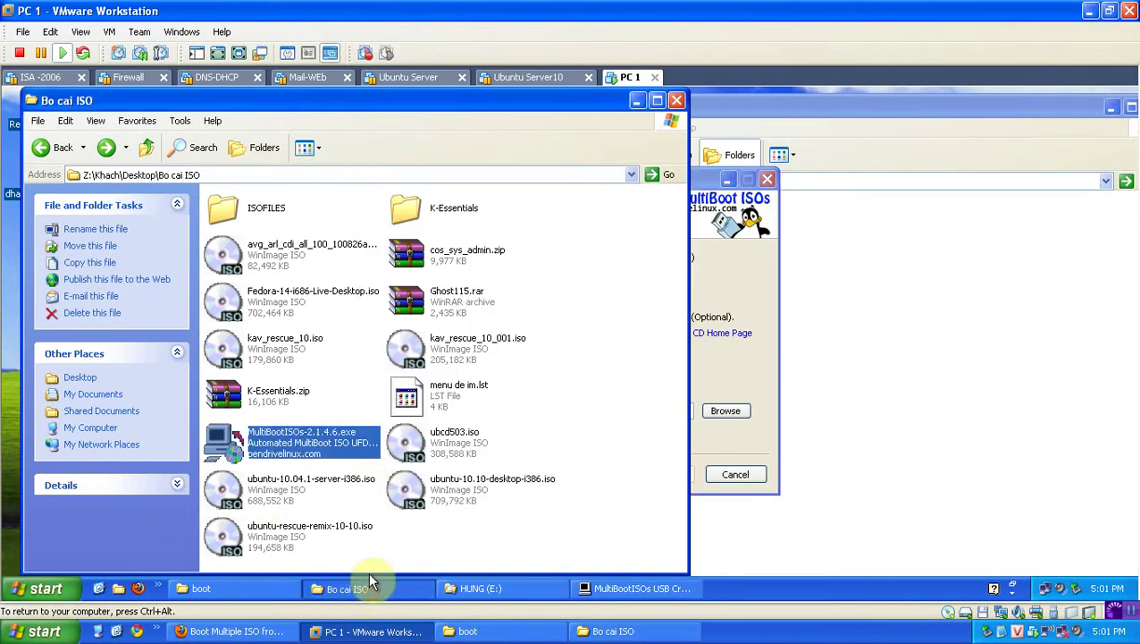
left_click(618, 453)
left_click(308, 487)
left_click(294, 536)
left_click(432, 487)
left_click(432, 444)
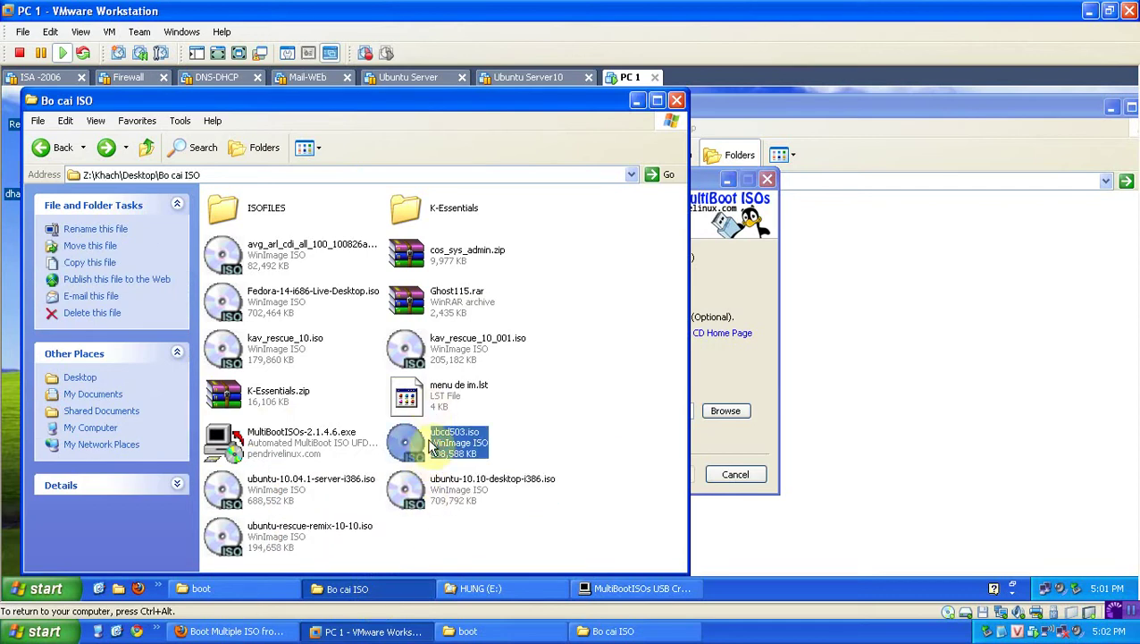
left_click(415, 354)
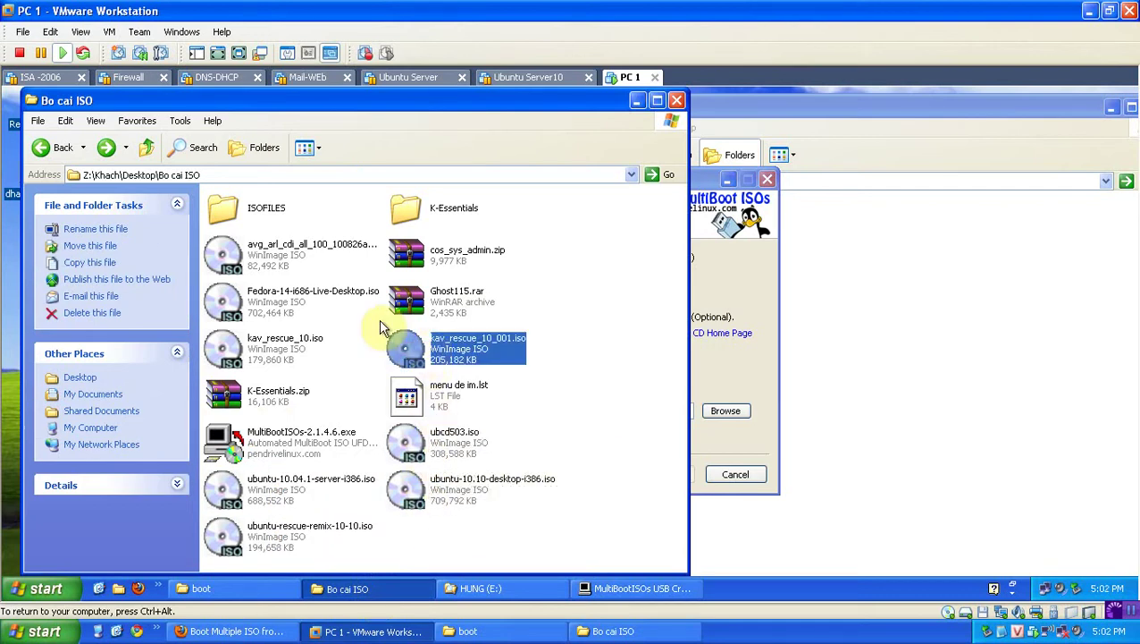
left_click(272, 309)
left_click(258, 255)
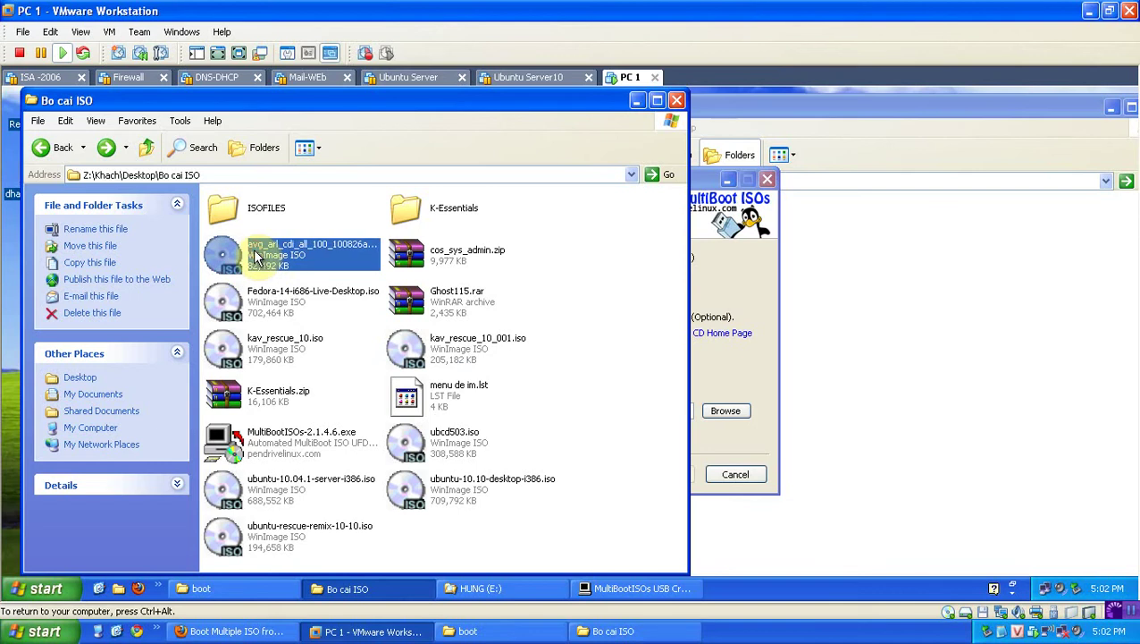
left_click(247, 305)
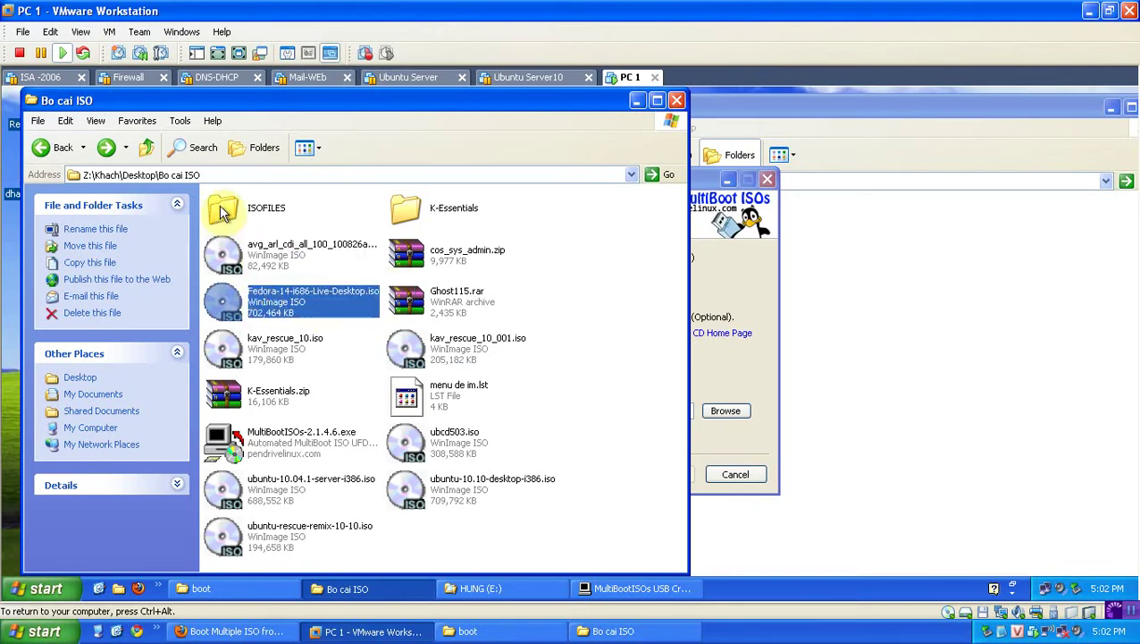
left_click(581, 324)
left_click(728, 272)
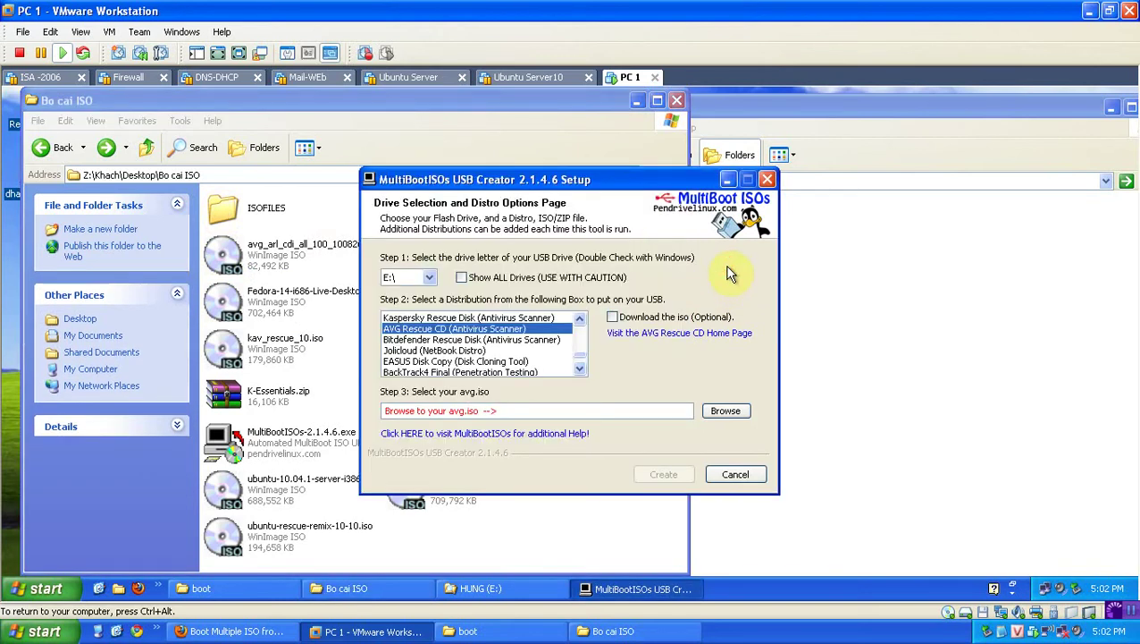
- Switch to Firefox and read the MultiBootISOs notes, download section and instructions on the pendrivelinux.com page
left_click(231, 631)
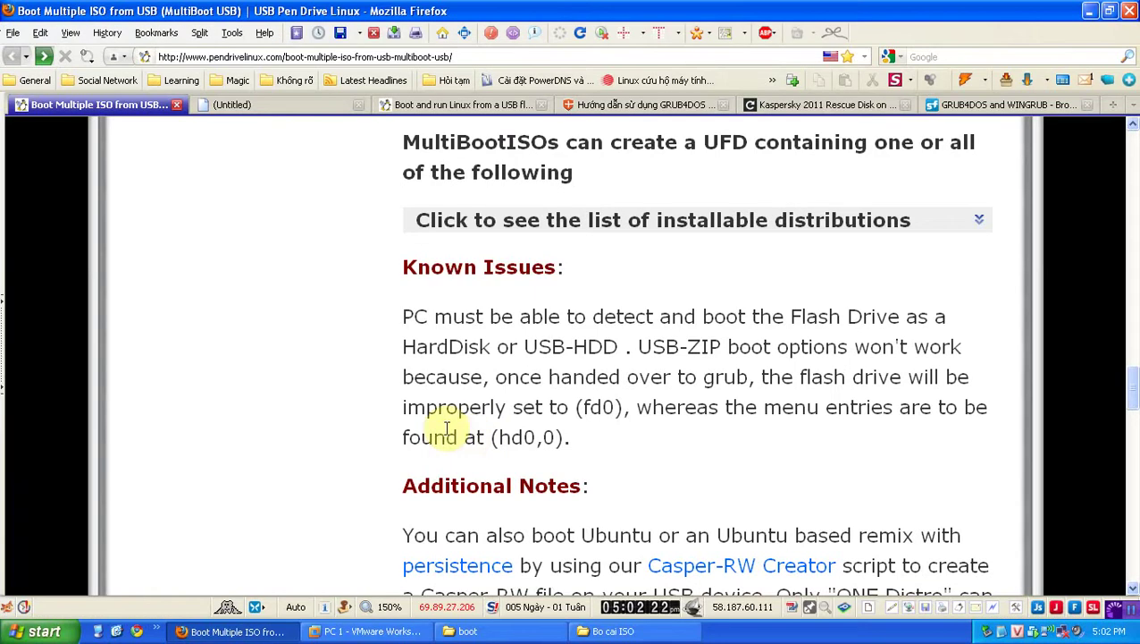
scroll(331, 395, "up", 10)
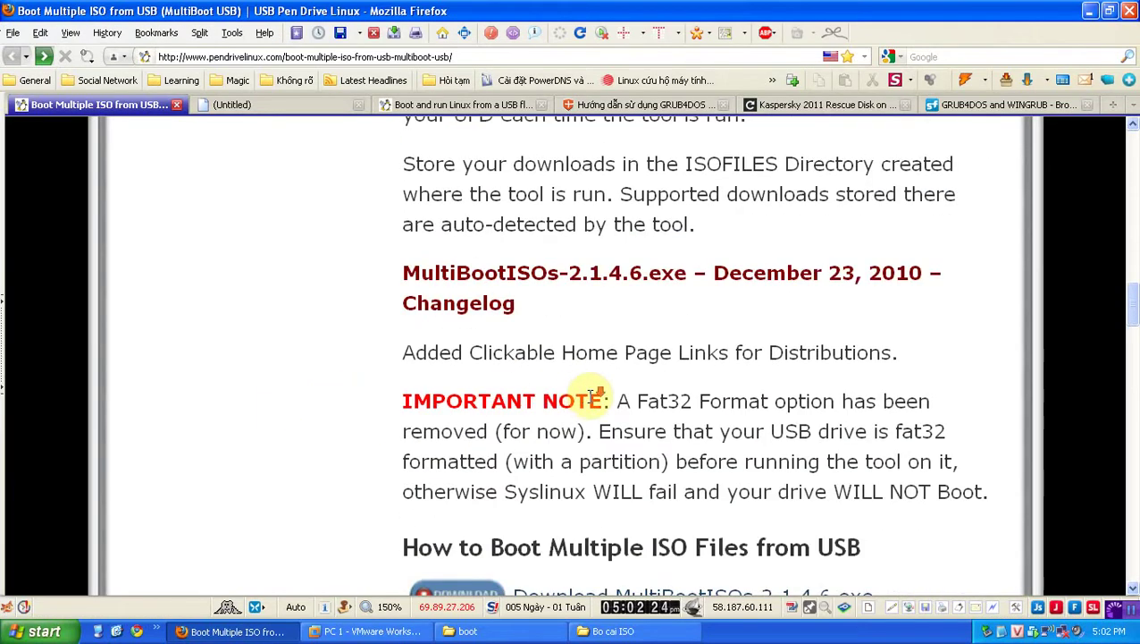
scroll(590, 399, "down", 4)
scroll(519, 310, "up", 10)
scroll(525, 374, "down", 6)
left_click(715, 428)
scroll(679, 456, "down", 6)
scroll(543, 483, "down", 3)
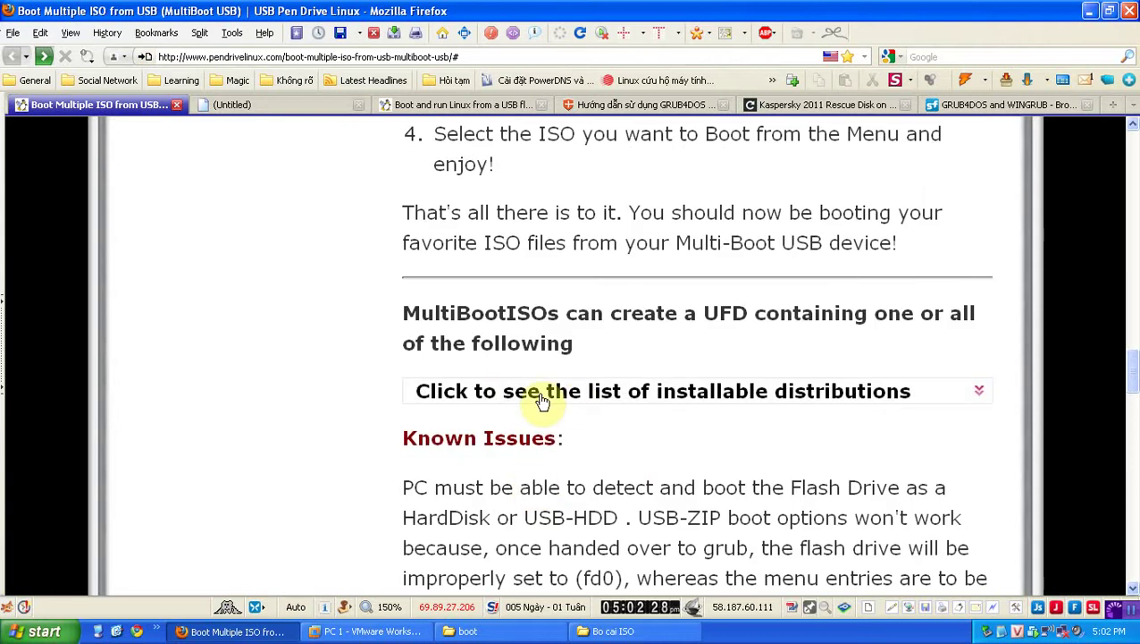
- Expand the list of installable distributions on the page and read through it to the Windows Vista/7 Install Disk entry
left_click(729, 401)
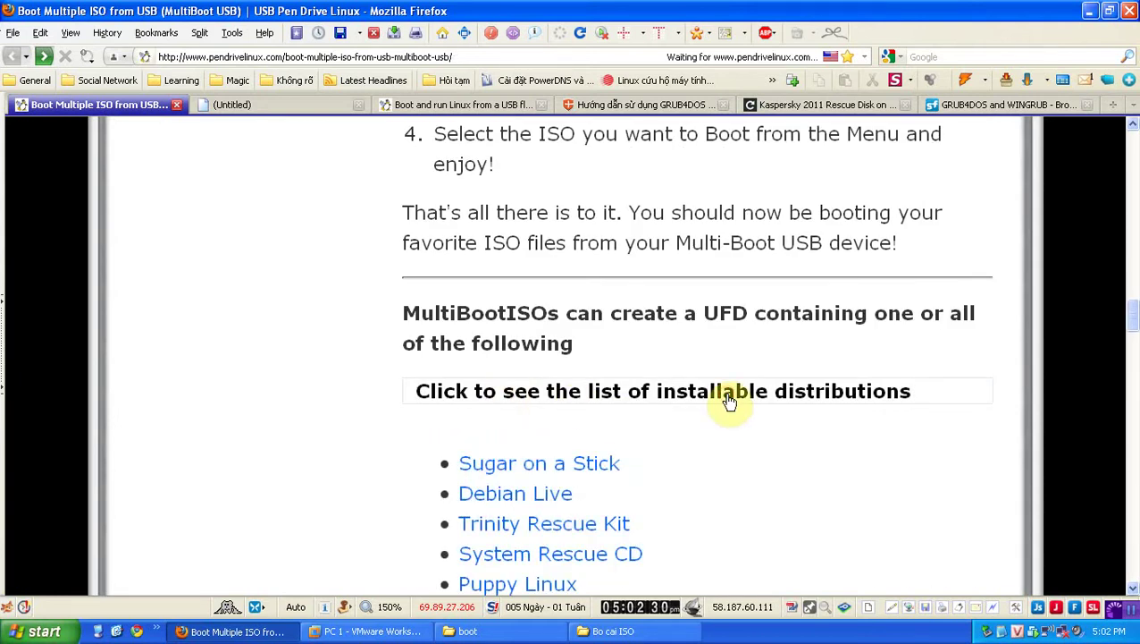
scroll(292, 415, "down", 3)
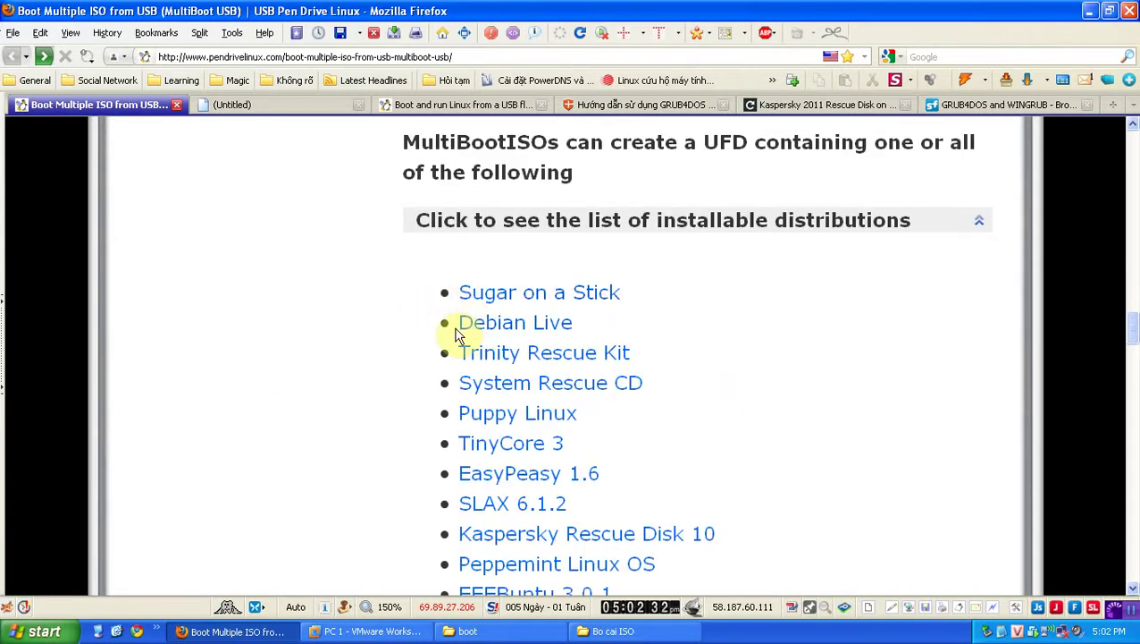
scroll(453, 326, "down", 4)
scroll(480, 373, "down", 3)
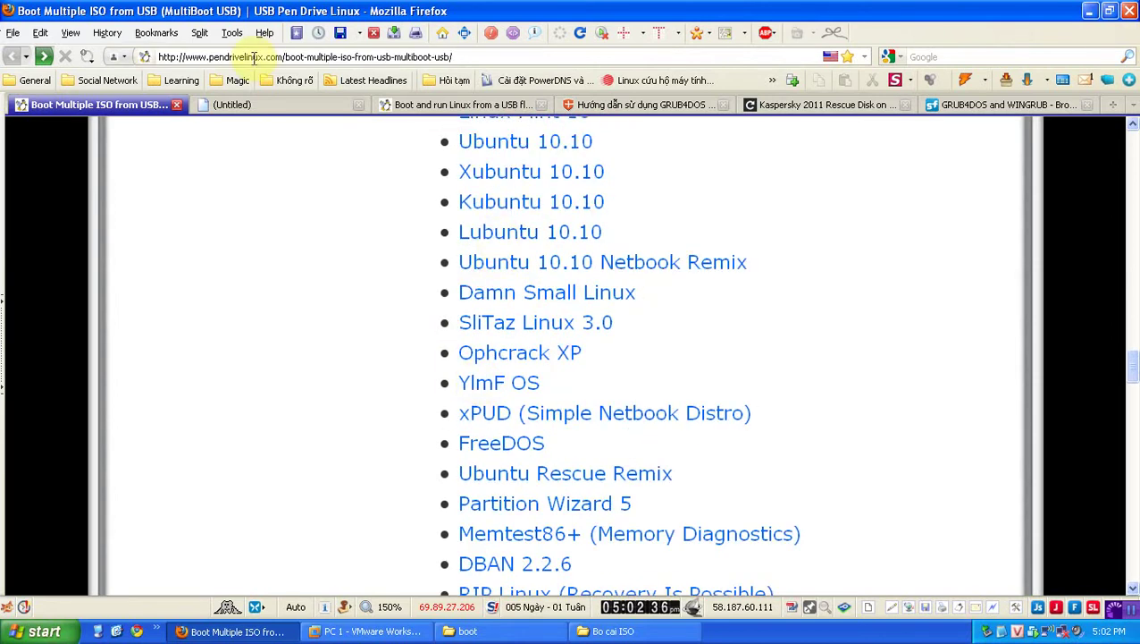
scroll(522, 339, "down", 6)
scroll(526, 346, "down", 3)
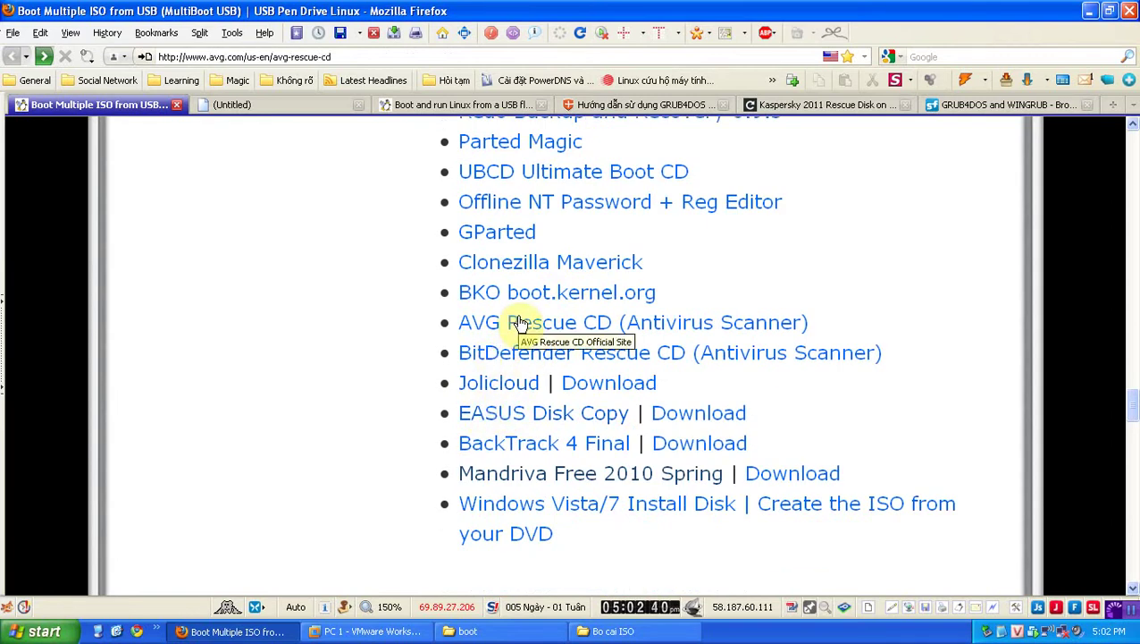
scroll(510, 329, "down", 3)
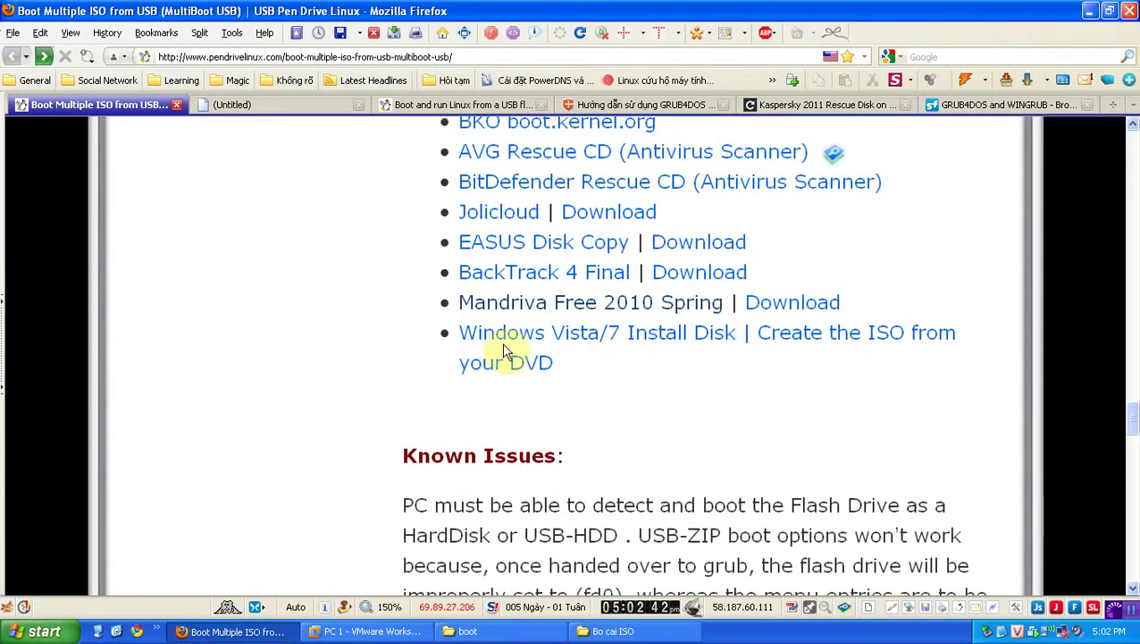
- Finish reading the list of supported distributions on the page and return to the PC 1 virtual machine in VMware Workstation
scroll(504, 338, "up", 3)
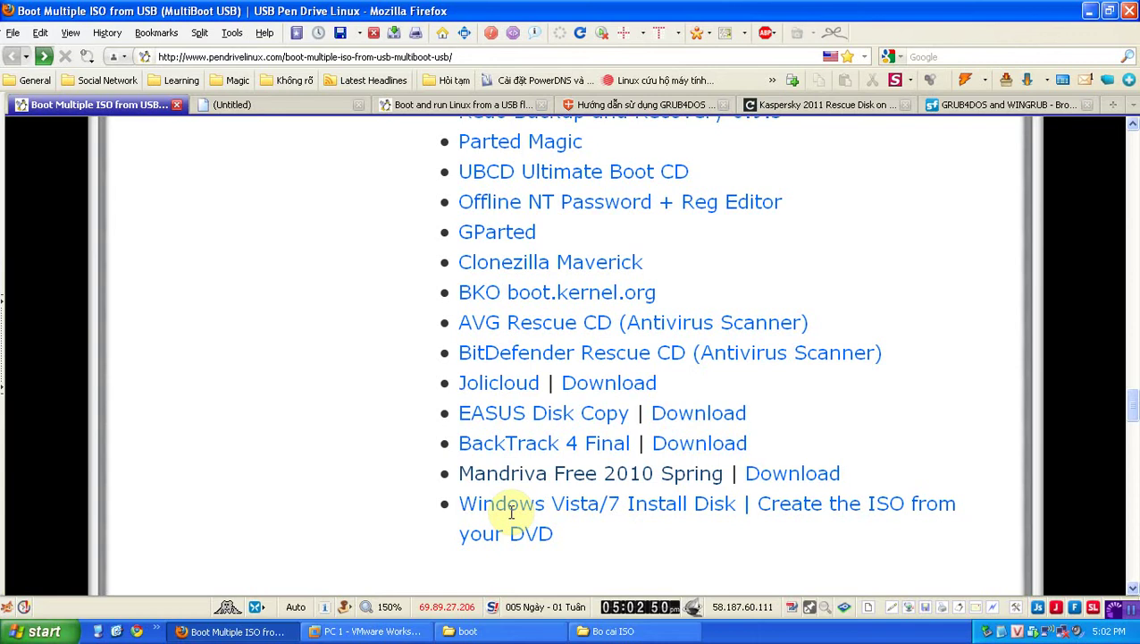
left_click(323, 384)
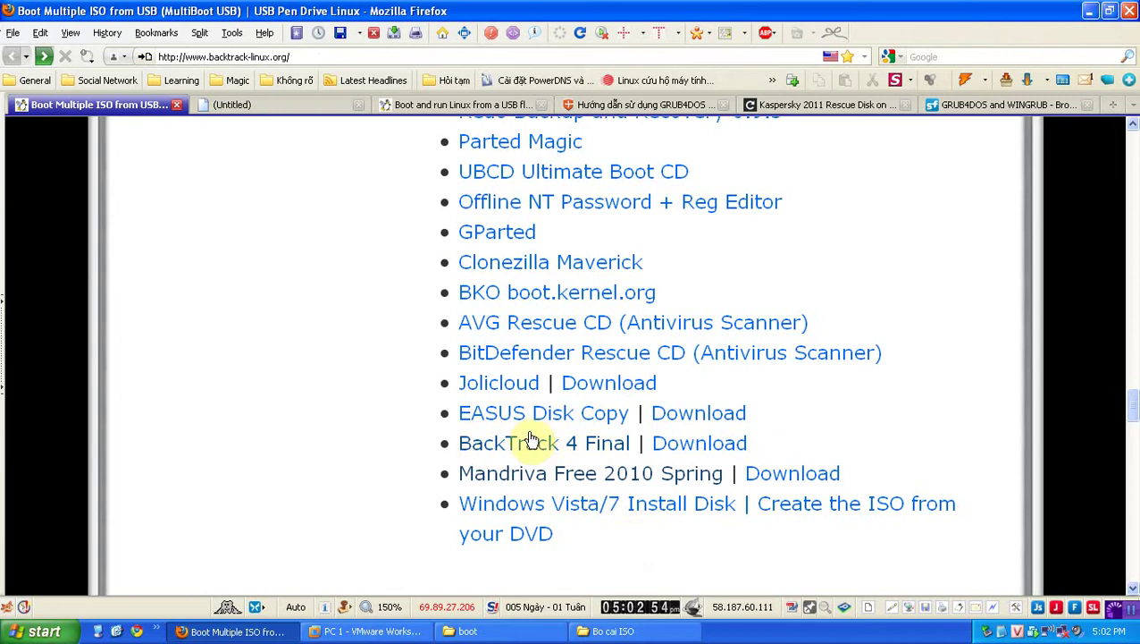
left_click(257, 320)
left_click(1090, 11)
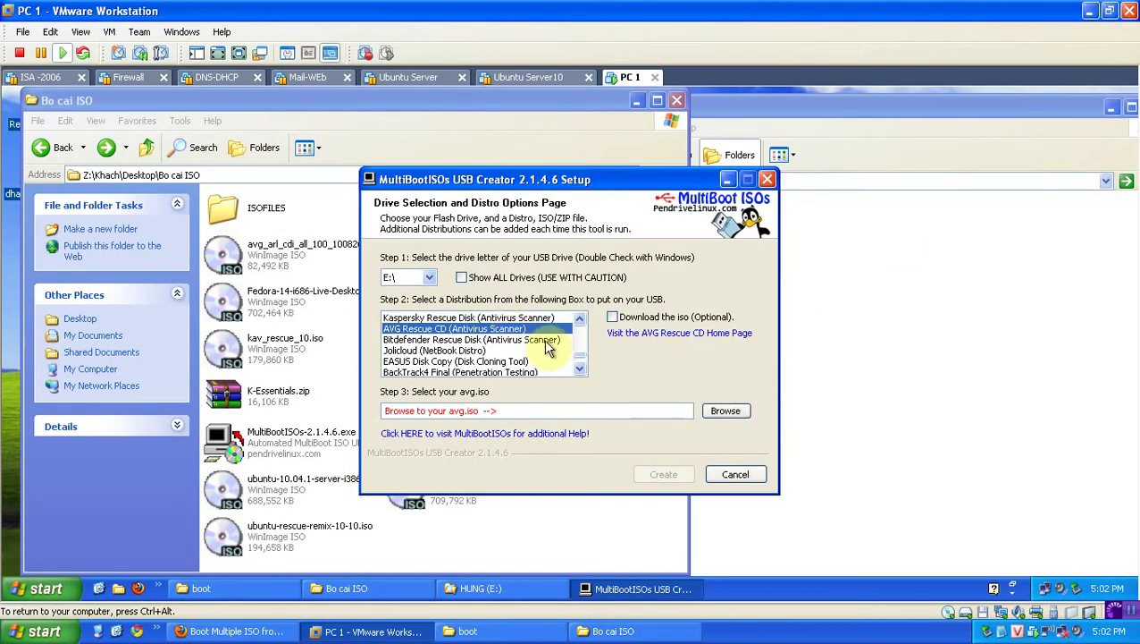
- Select Ubuntu 10.10 Desktop i386 as the distribution to put on the USB drive
left_click_drag(581, 356, 582, 328)
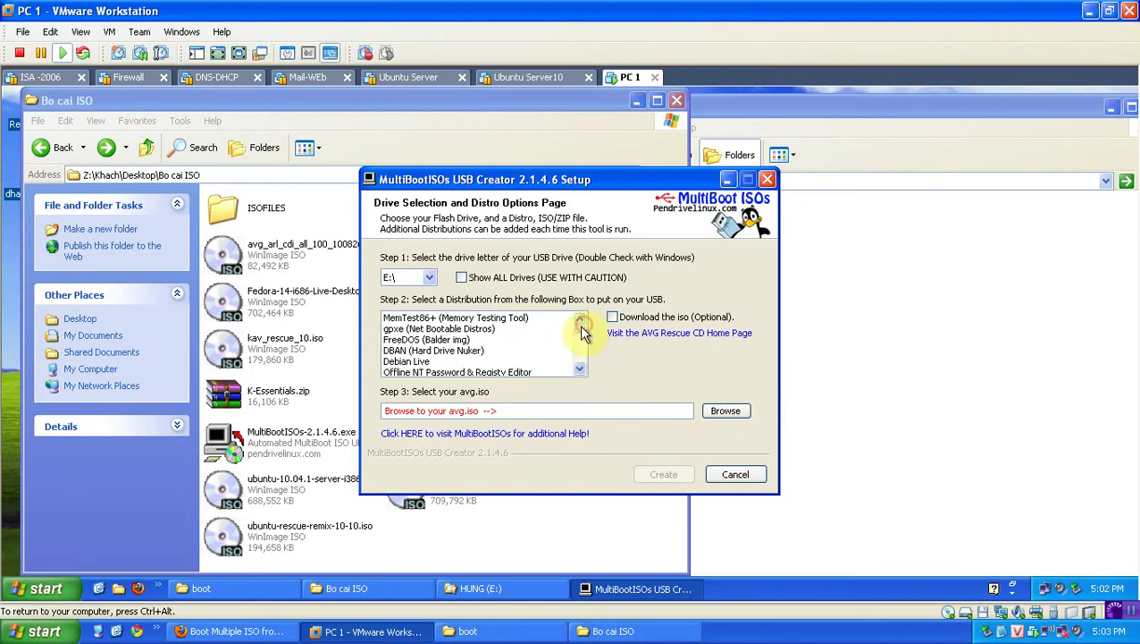
scroll(523, 355, "down", 1)
scroll(523, 354, "down", 8)
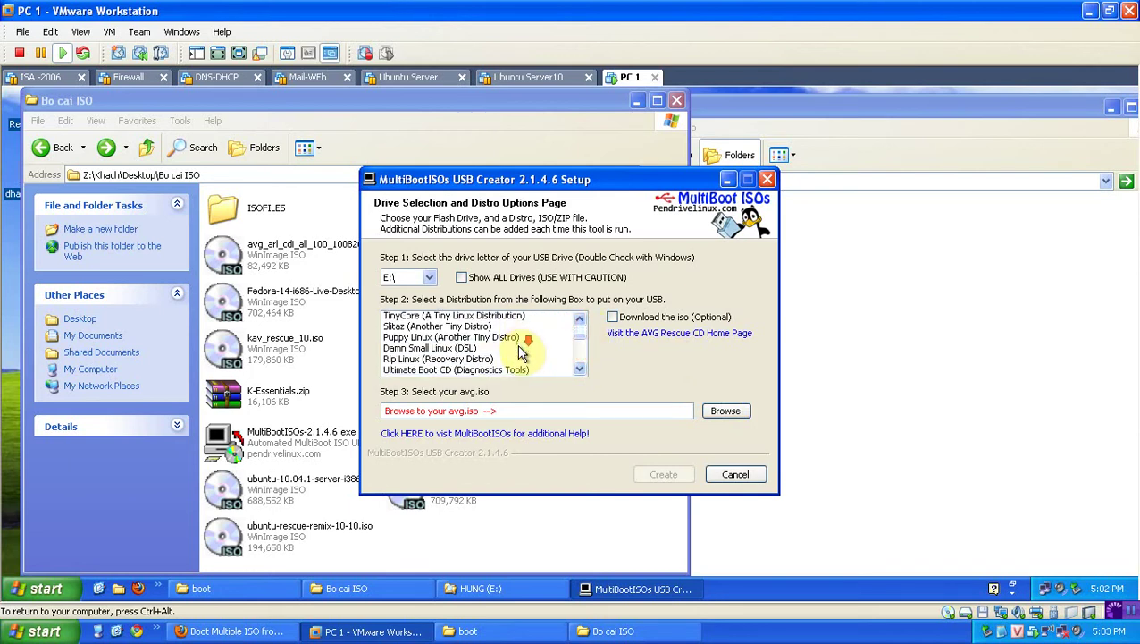
left_click(452, 318)
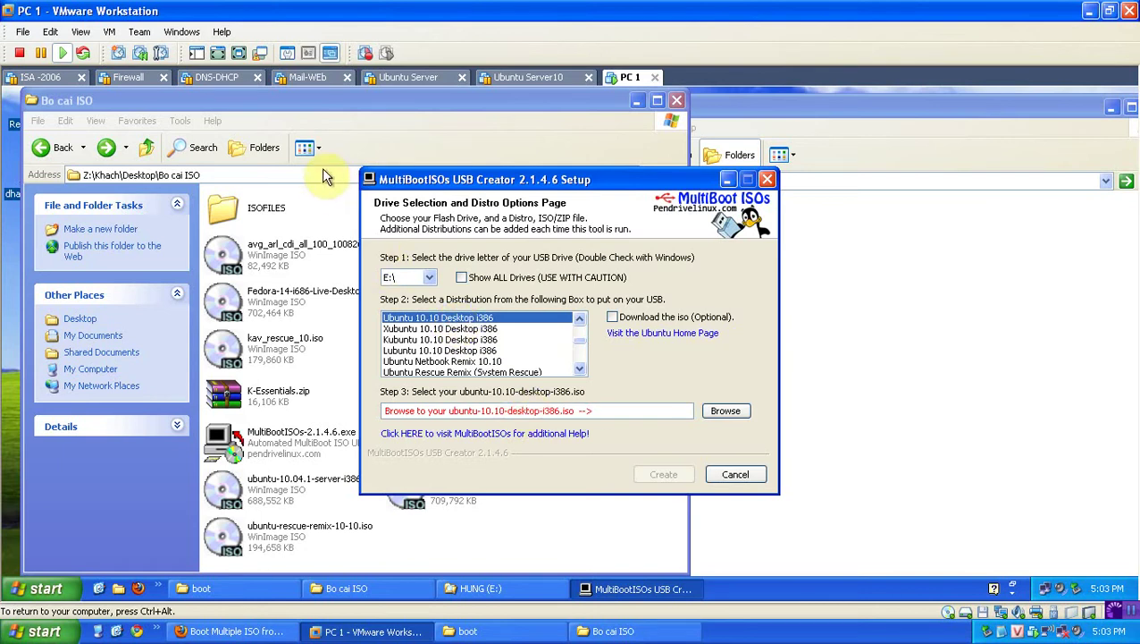
- Uncover the Bo cai ISO folder and choose ubuntu-10.10-desktop-i386.iso from it as the source image for the Ubuntu entry
left_click(301, 96)
left_click_drag(301, 96, 247, 89)
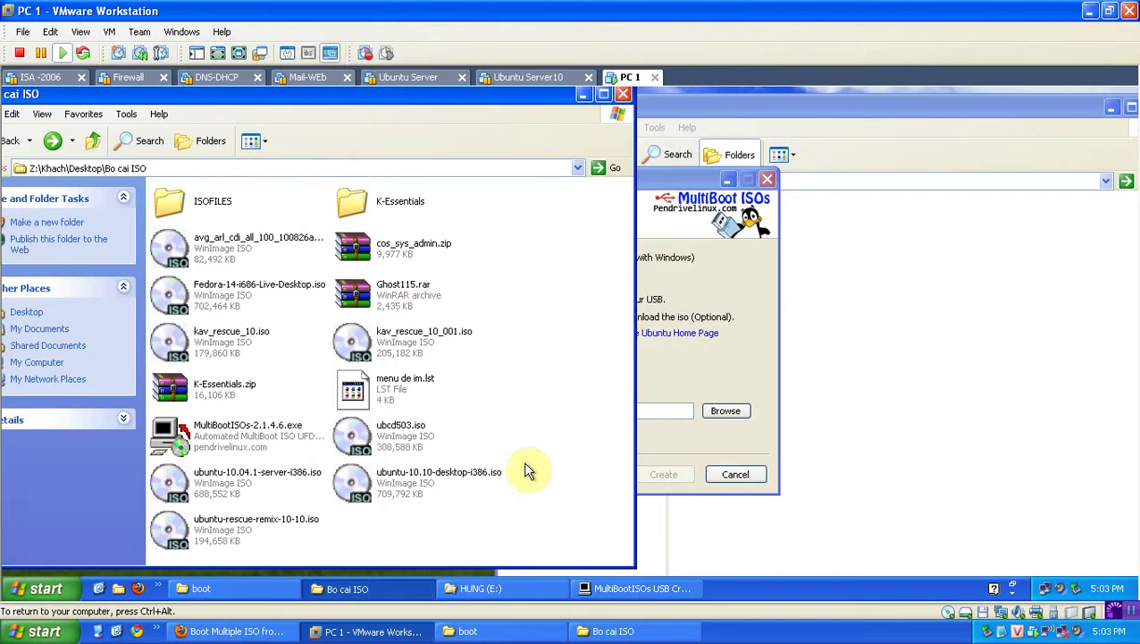
left_click_drag(471, 480, 665, 386)
left_click(733, 412)
left_click(482, 285)
left_click(792, 477)
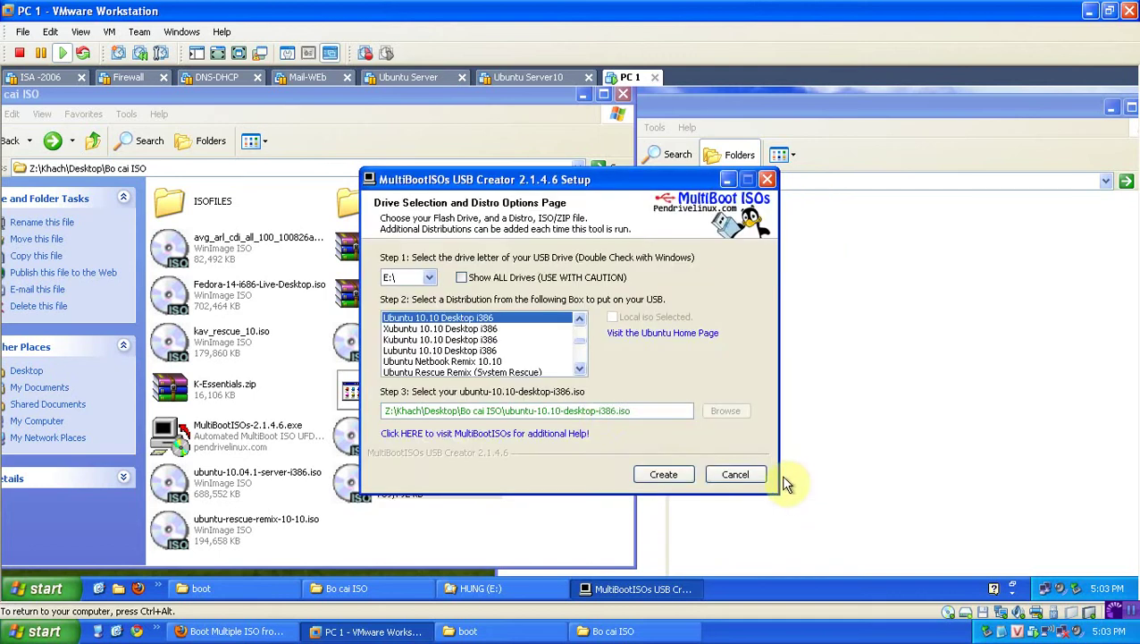
- Start installing Ubuntu 10.10 Desktop i386 on E: and accept the confirmation prompts
left_click(661, 475)
left_click(538, 407)
left_click(535, 395)
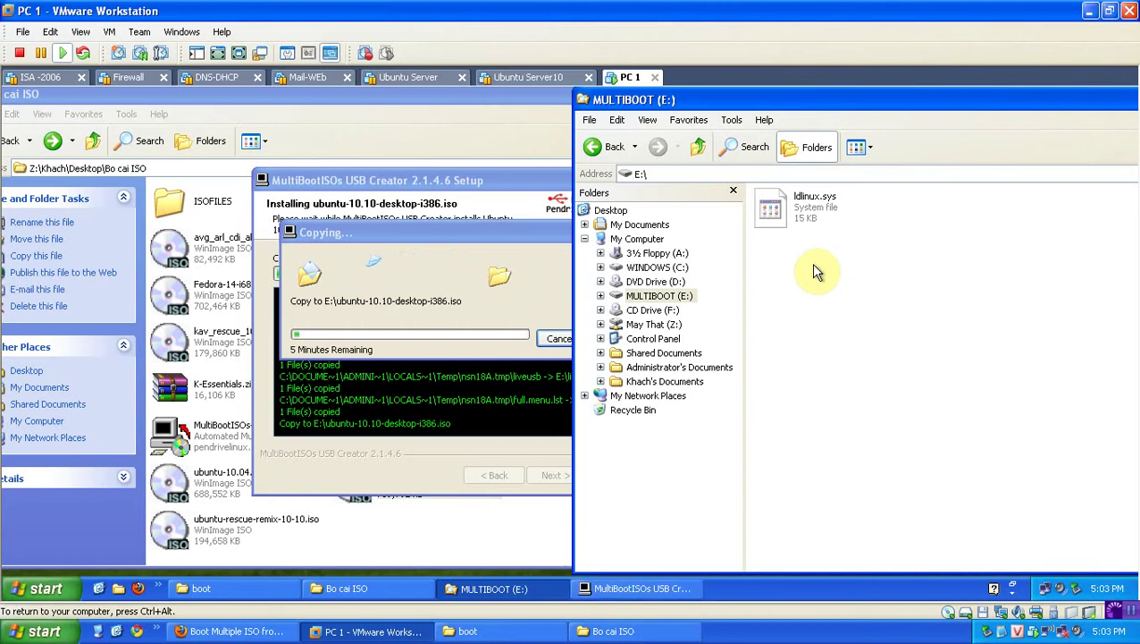
- Check ldlinux.sys on E: and move the copy progress dialog away from the MultiBootISOs installation log
left_click(810, 218)
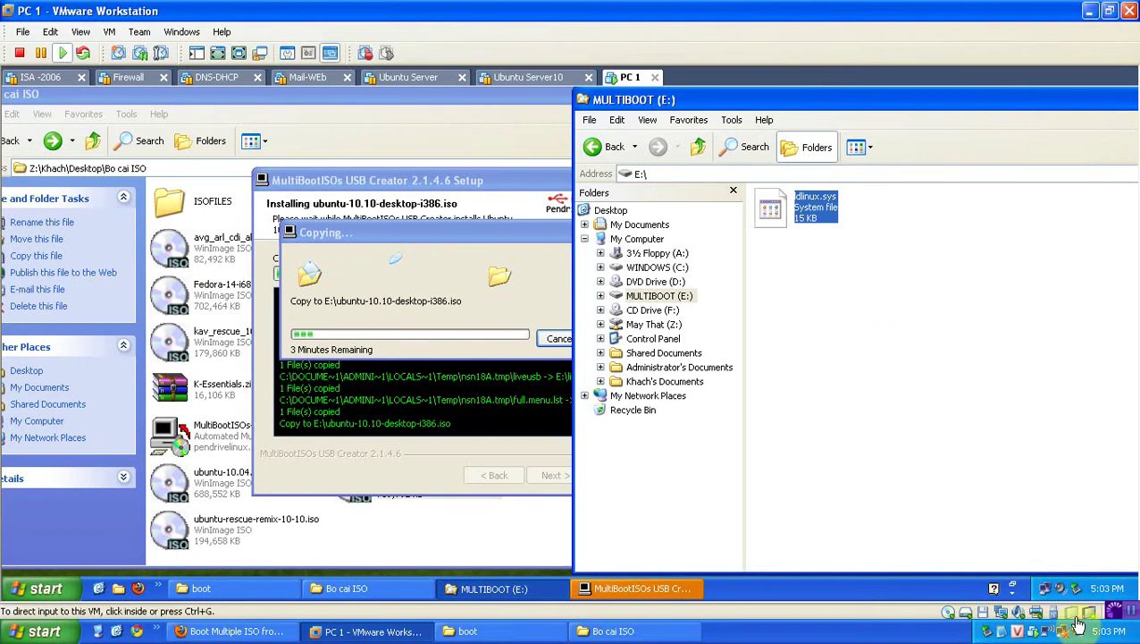
left_click(489, 396)
left_click_drag(572, 237, 1044, 308)
left_click(581, 354)
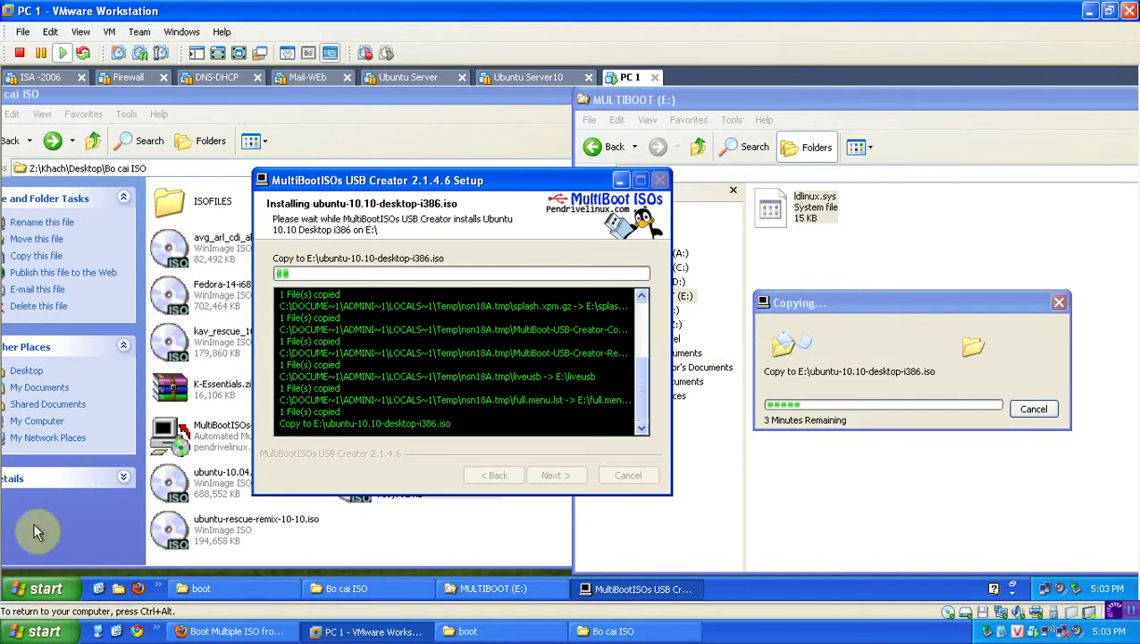
- Open the %temp% folder, look through its temporary files and folders, and close it again
left_click(43, 588)
left_click(117, 531)
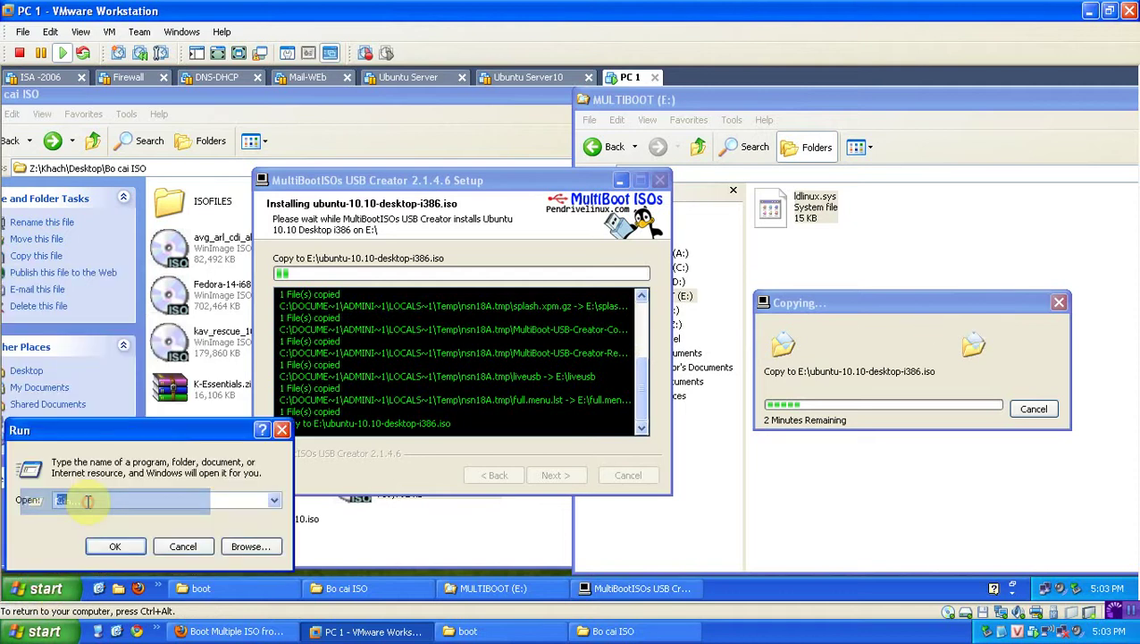
type("%%")
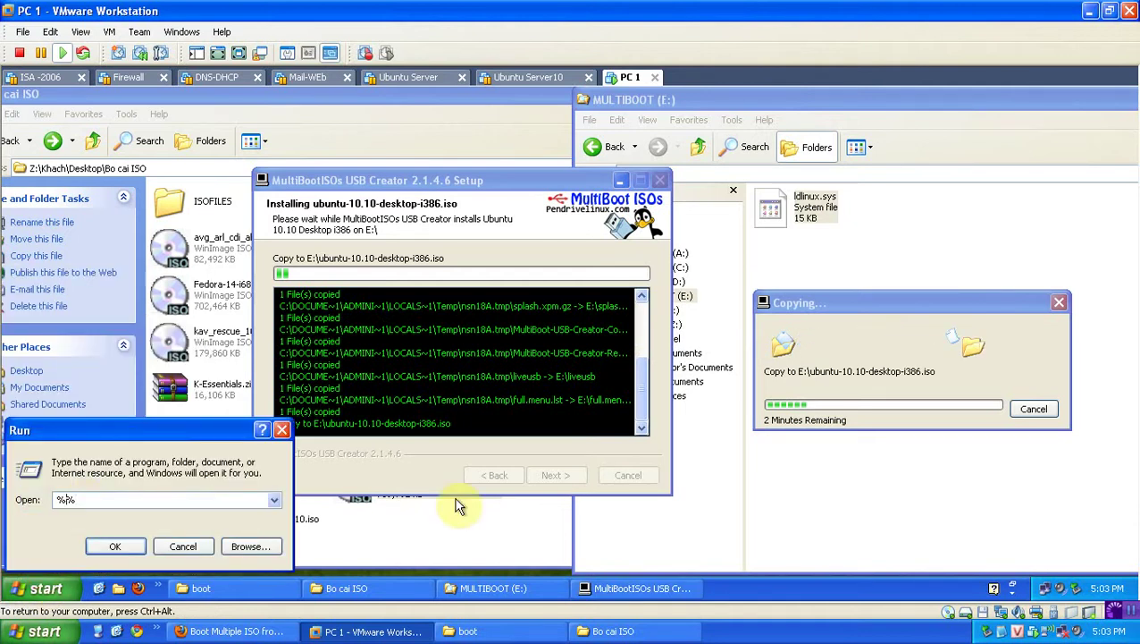
type("temp")
key("Return")
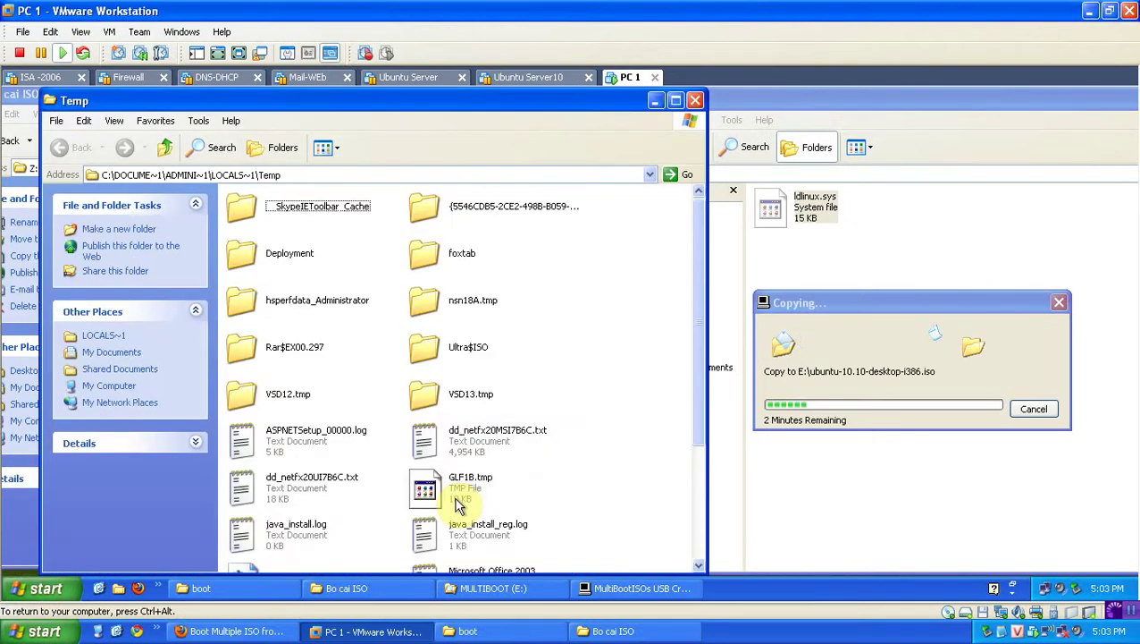
scroll(599, 425, "down", 5)
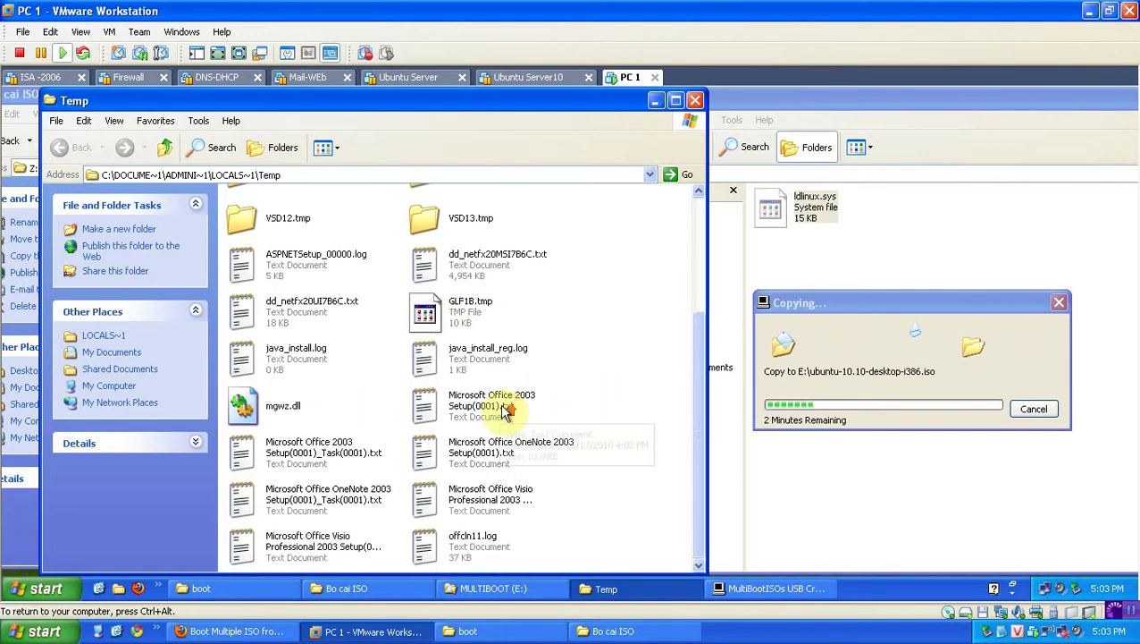
scroll(511, 407, "up", 5)
left_click(695, 100)
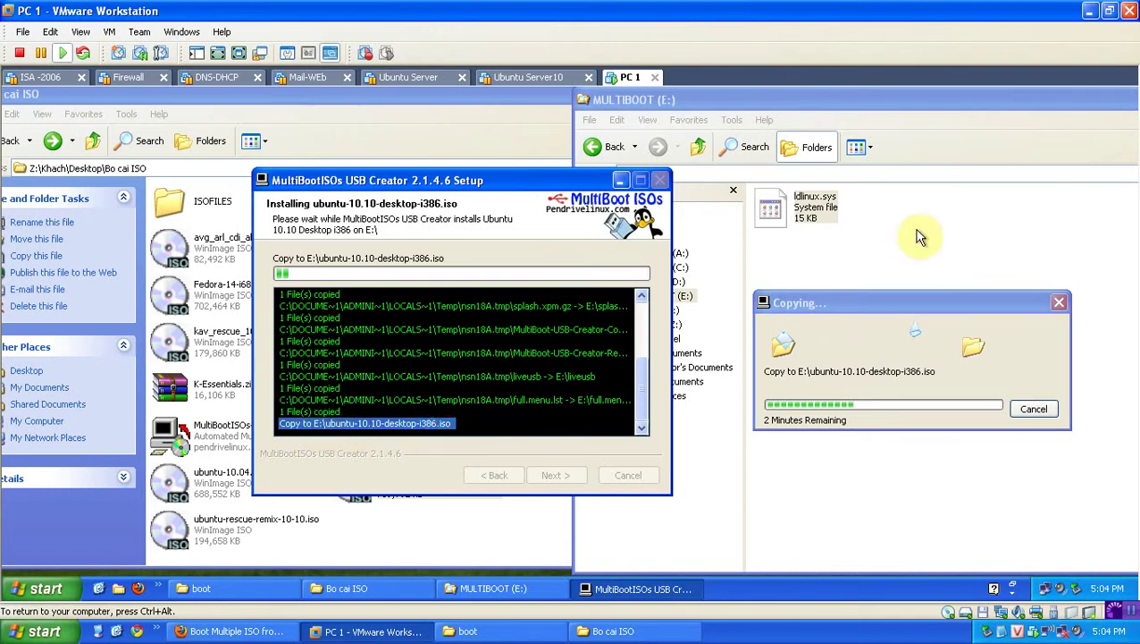
- Bring up the MULTIBOOT (E:) folder window, refresh its contents, and restore the window to a smaller size
left_click(577, 326)
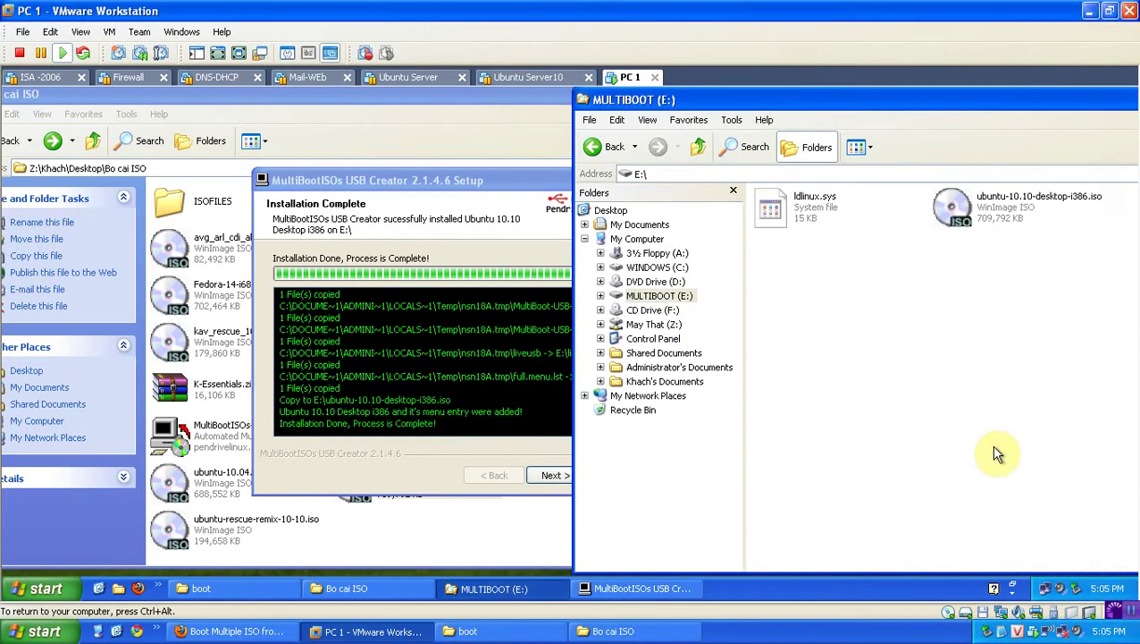
left_click(617, 119)
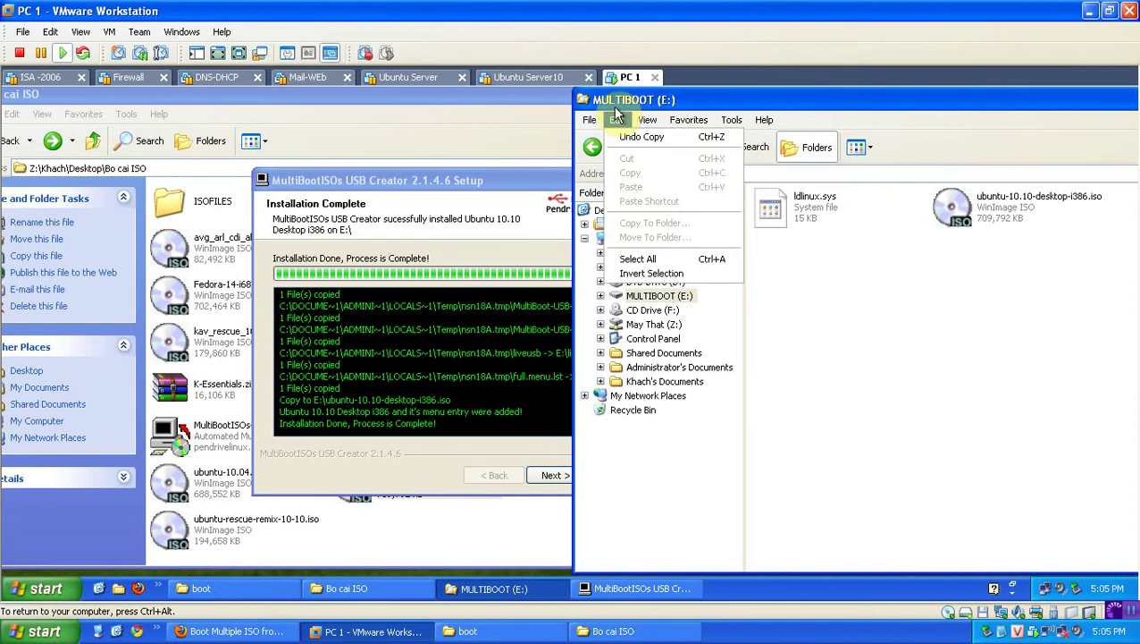
mouse_move(648, 119)
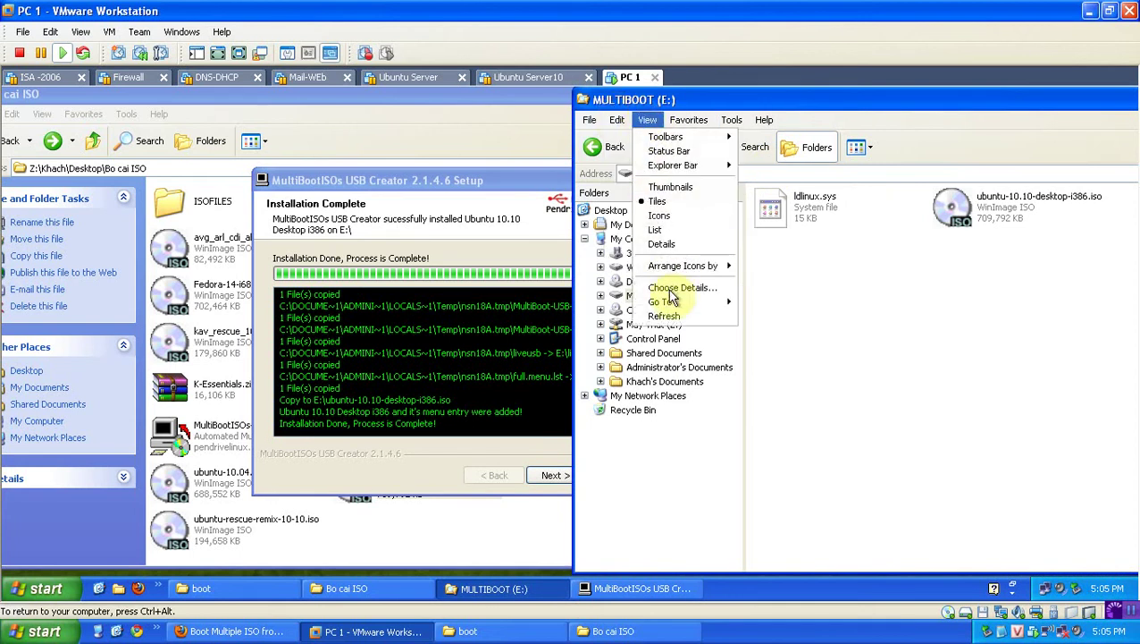
left_click(672, 318)
double_click(827, 94)
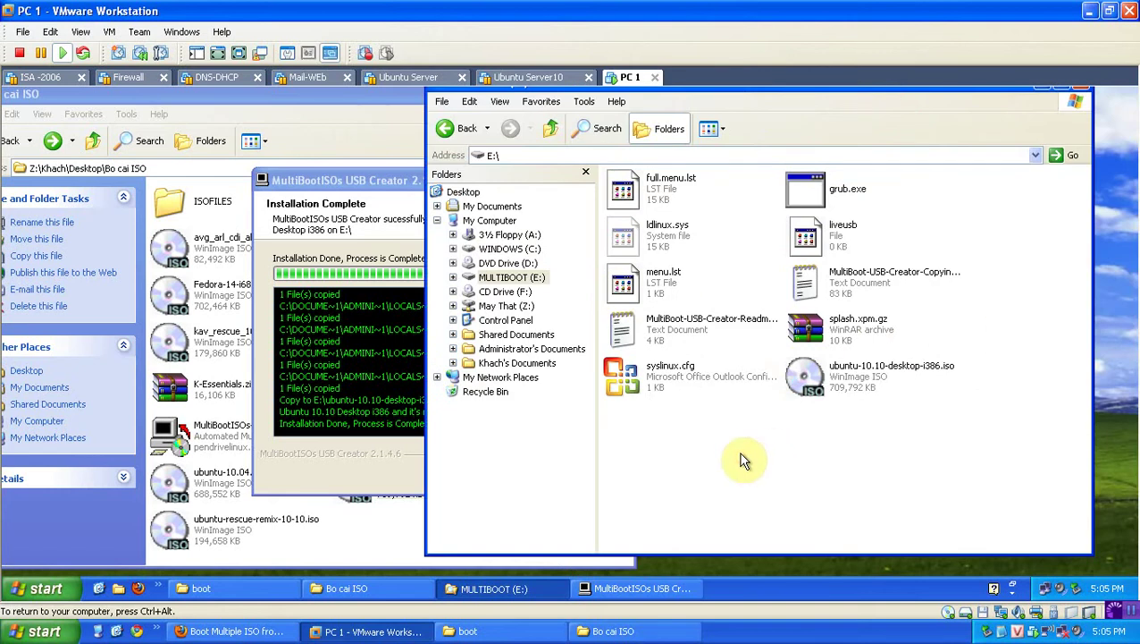
- Examine the boot files on E:, including menu.lst, syslinux.cfg, grub.exe and ldlinux.sys
left_click(631, 283)
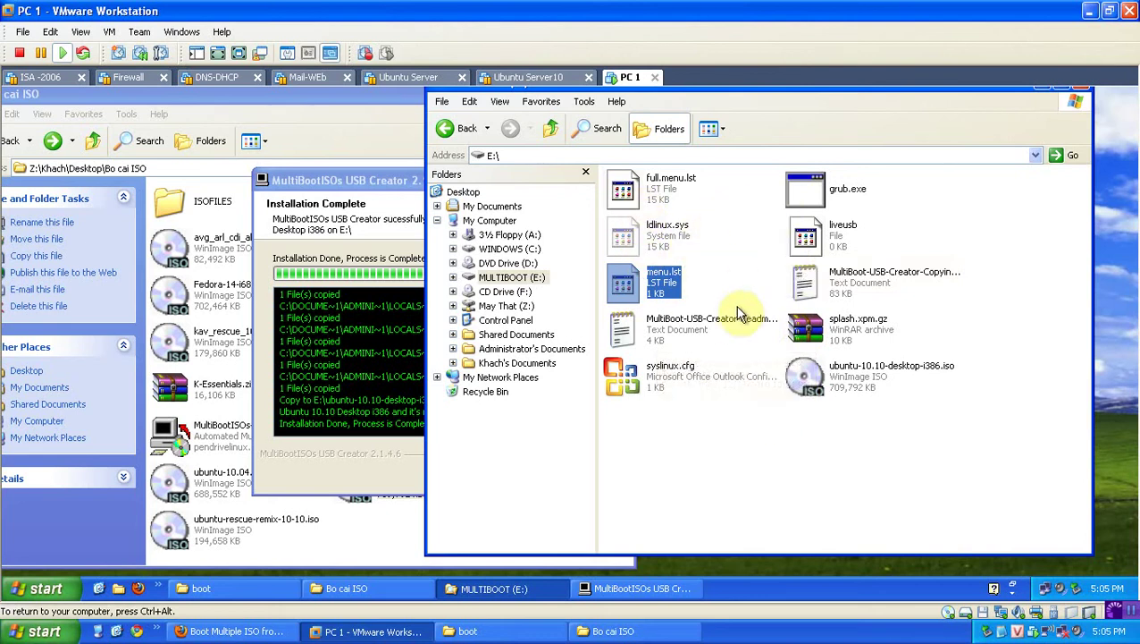
left_click(728, 438)
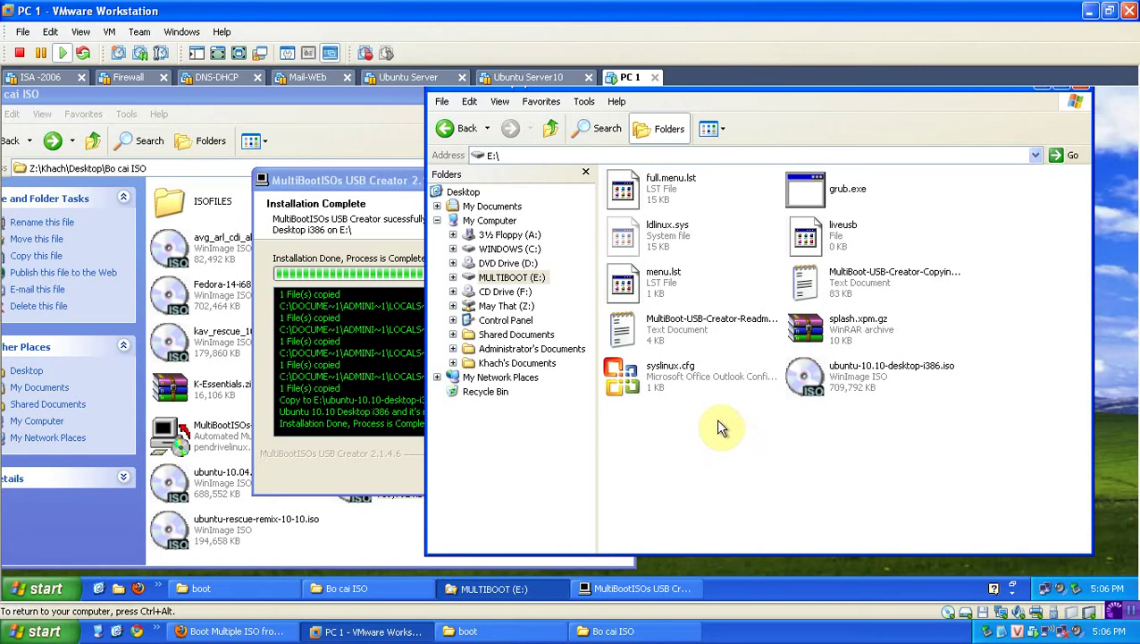
left_click(660, 385)
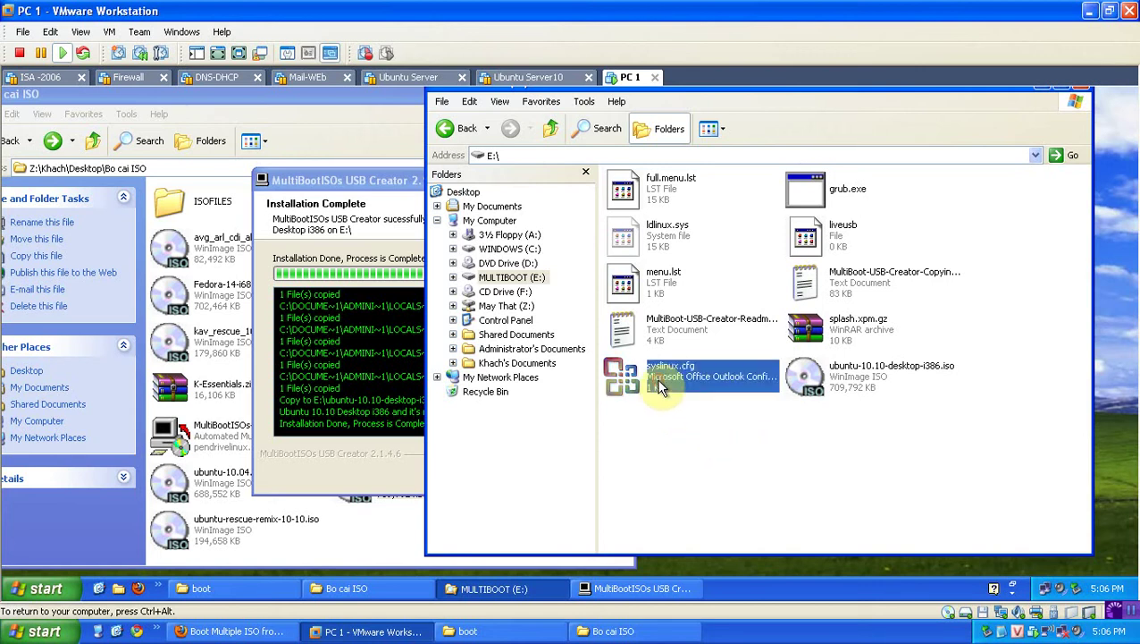
left_click(802, 191)
left_click(660, 234)
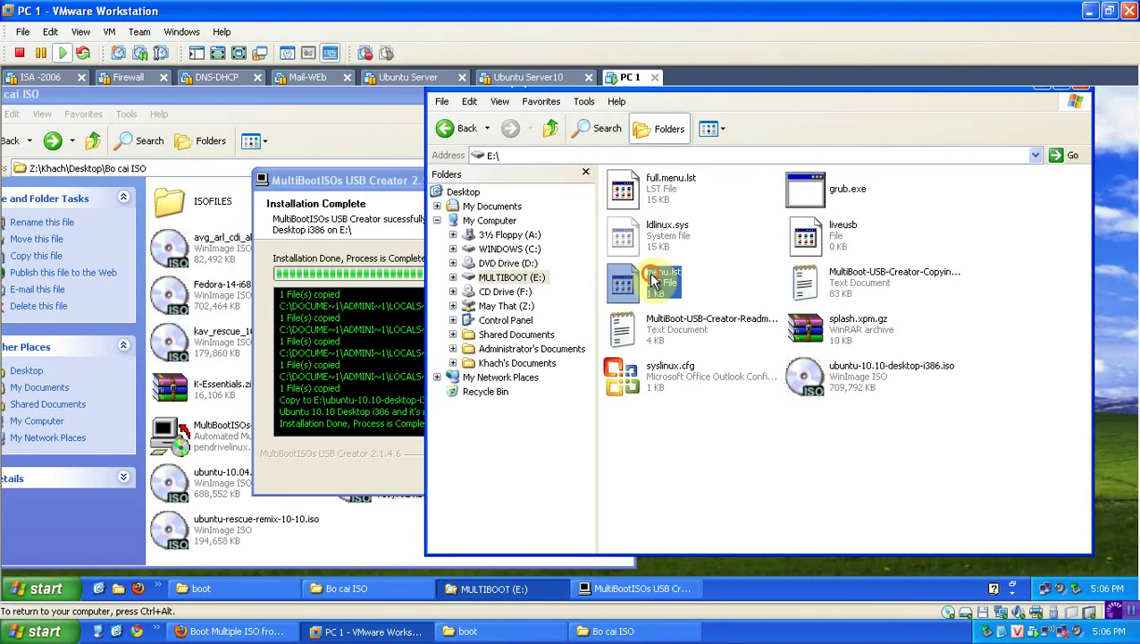
left_click(661, 283)
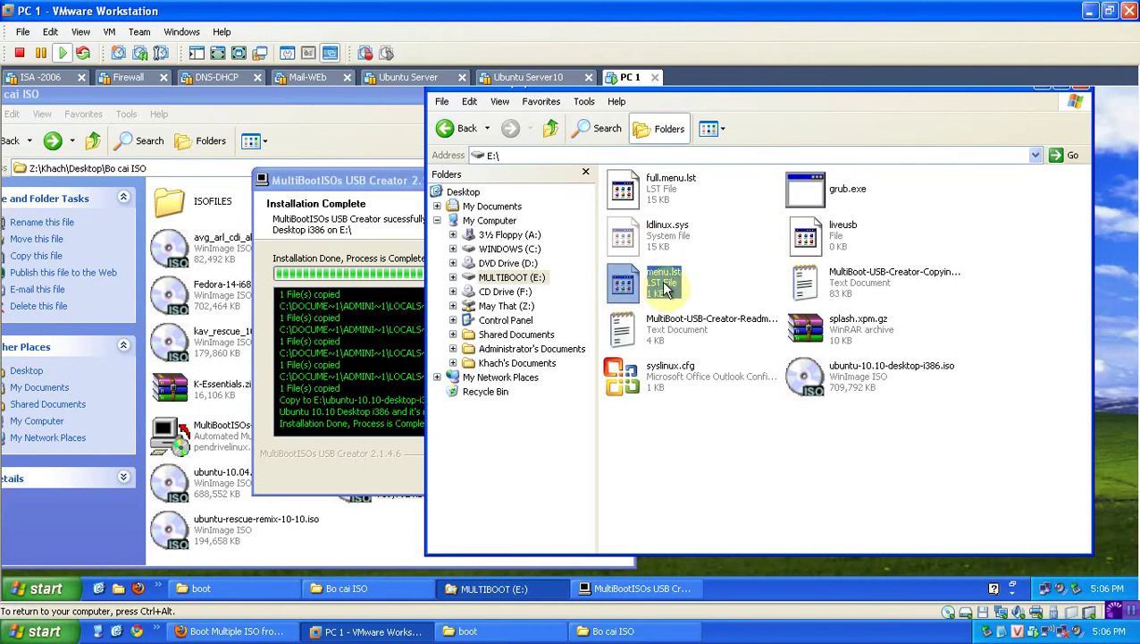
left_click(658, 234)
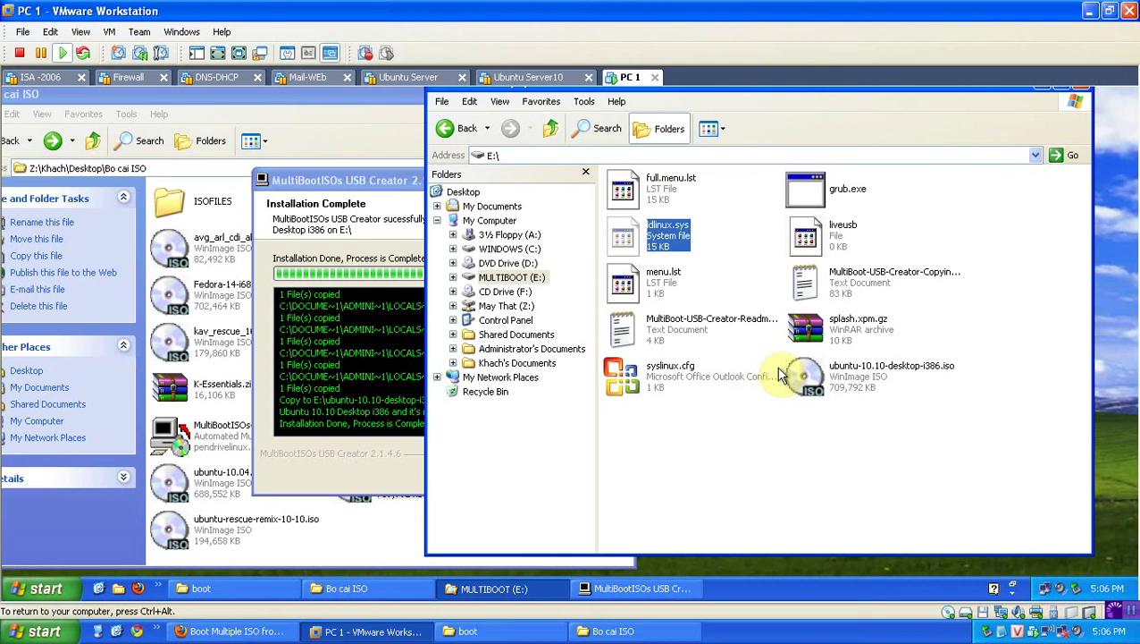
- Open the splash.xpm.gz archive from E: in WinRAR, extract splash.xpm to the desktop, and close the archive
left_click(818, 329)
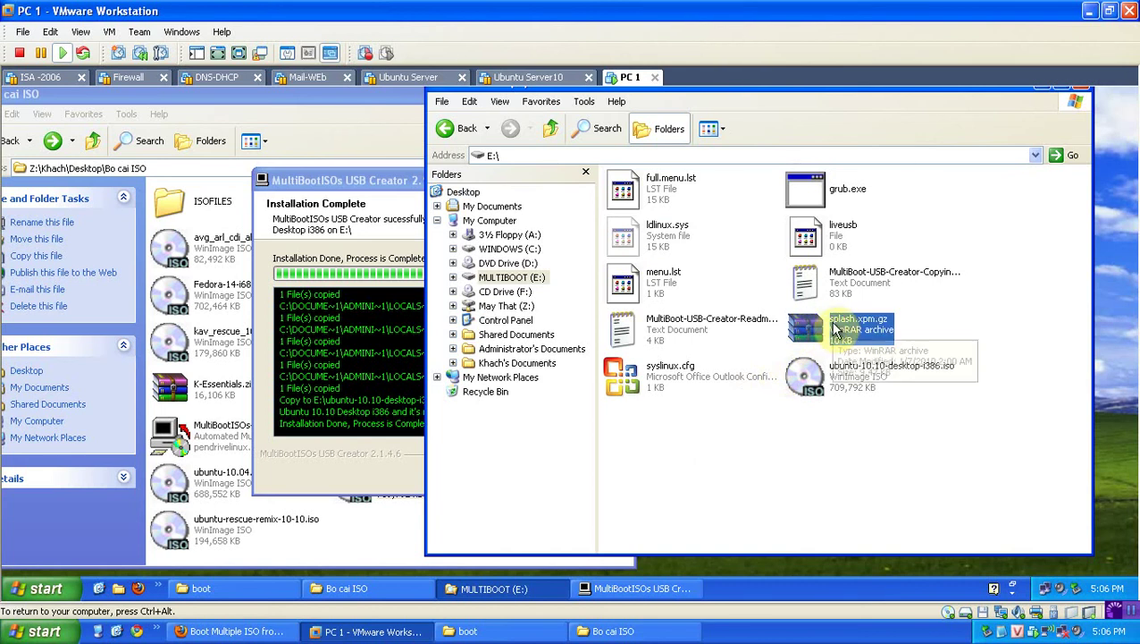
right_click(835, 328)
left_click(837, 331)
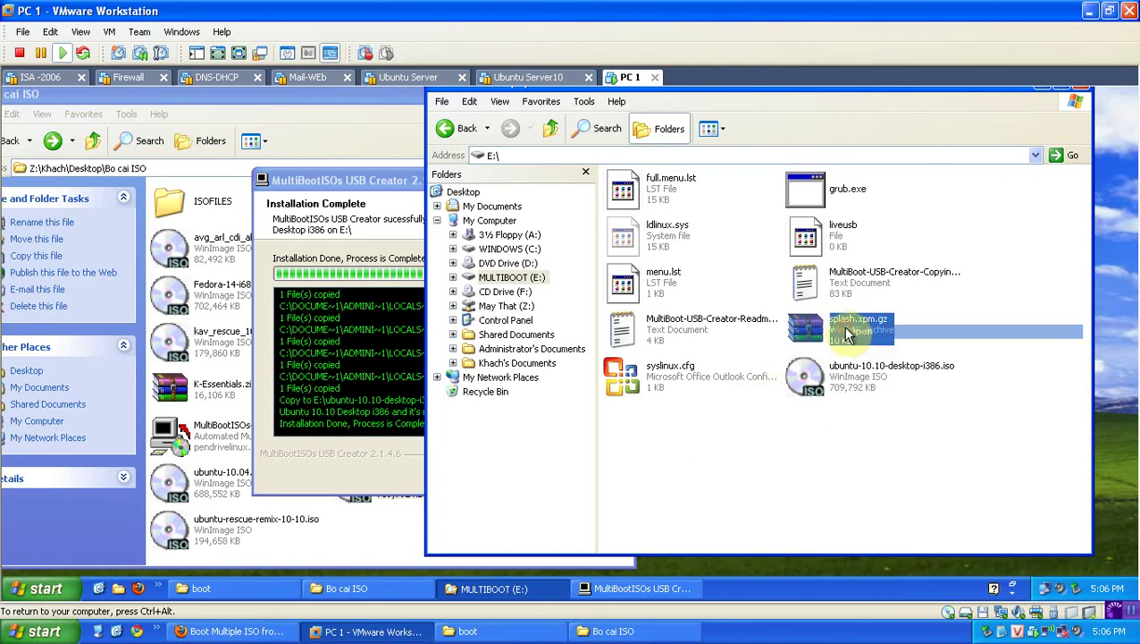
left_click(261, 379)
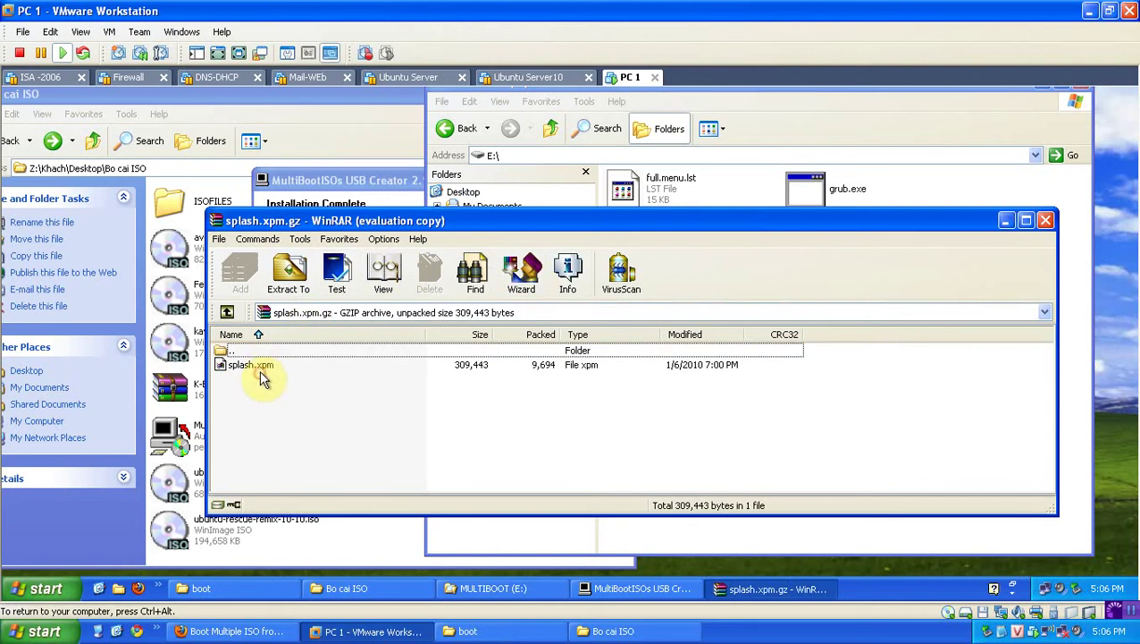
left_click(256, 368)
left_click(758, 302)
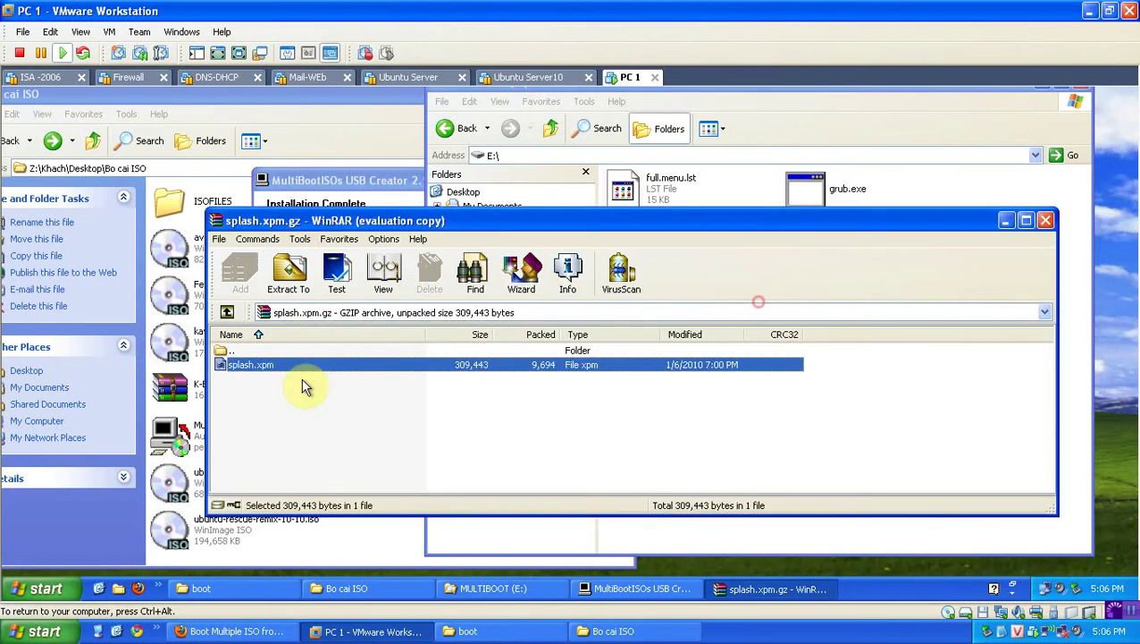
left_click_drag(262, 371, 708, 564)
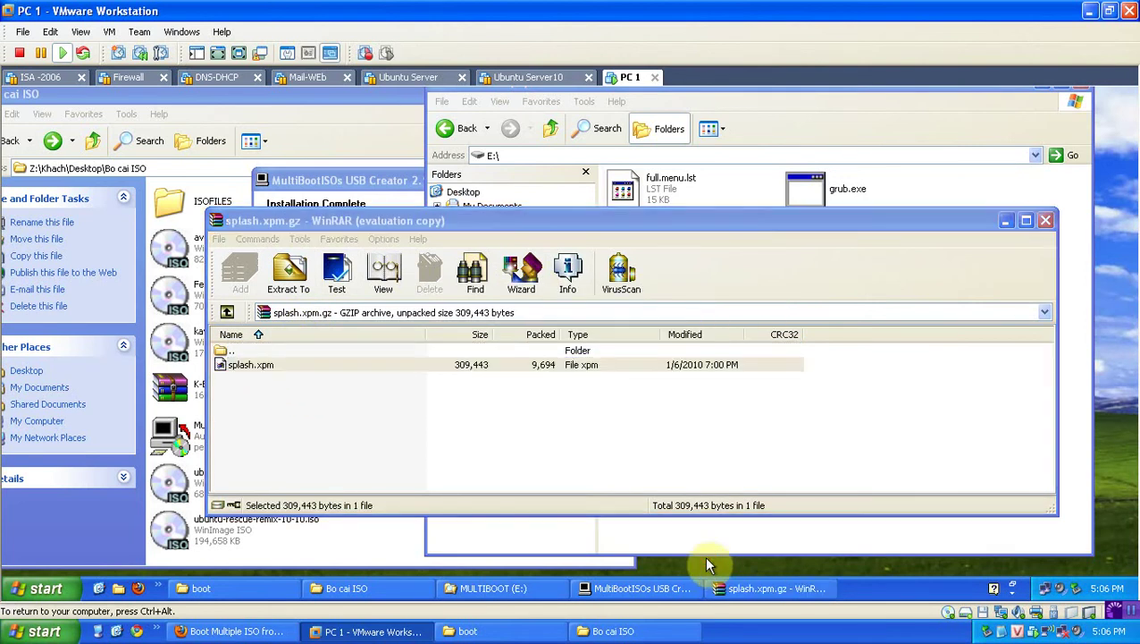
left_click(1013, 280)
left_click(1045, 221)
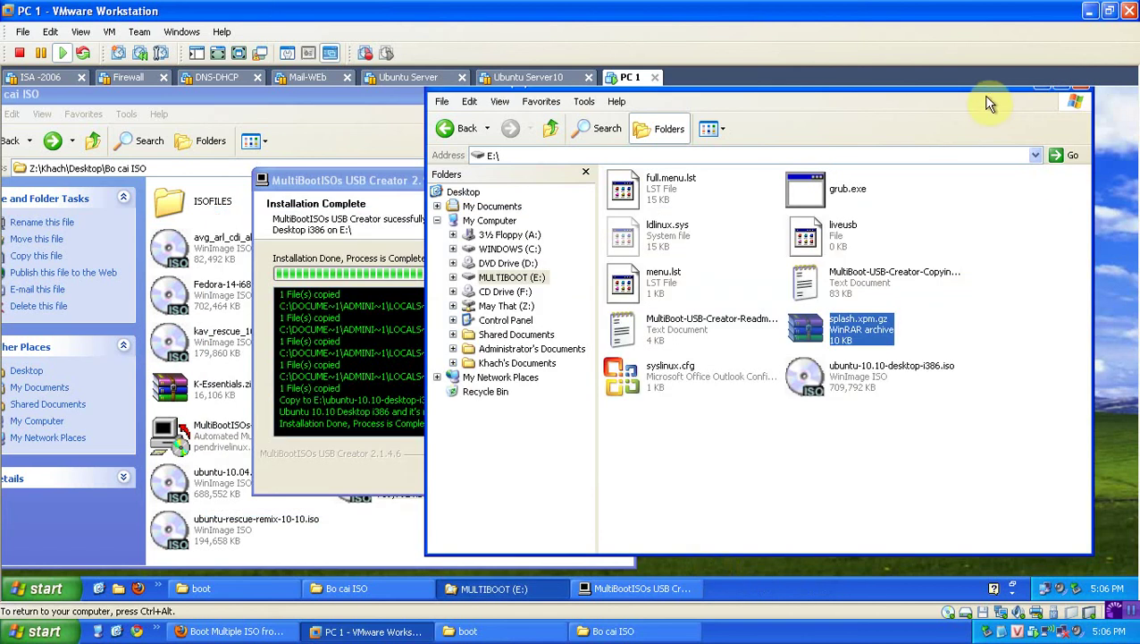
- Move the E: window aside to uncover splash.xpm on the desktop and view the image in ACDSee
left_click_drag(984, 95, 567, 146)
right_click(723, 508)
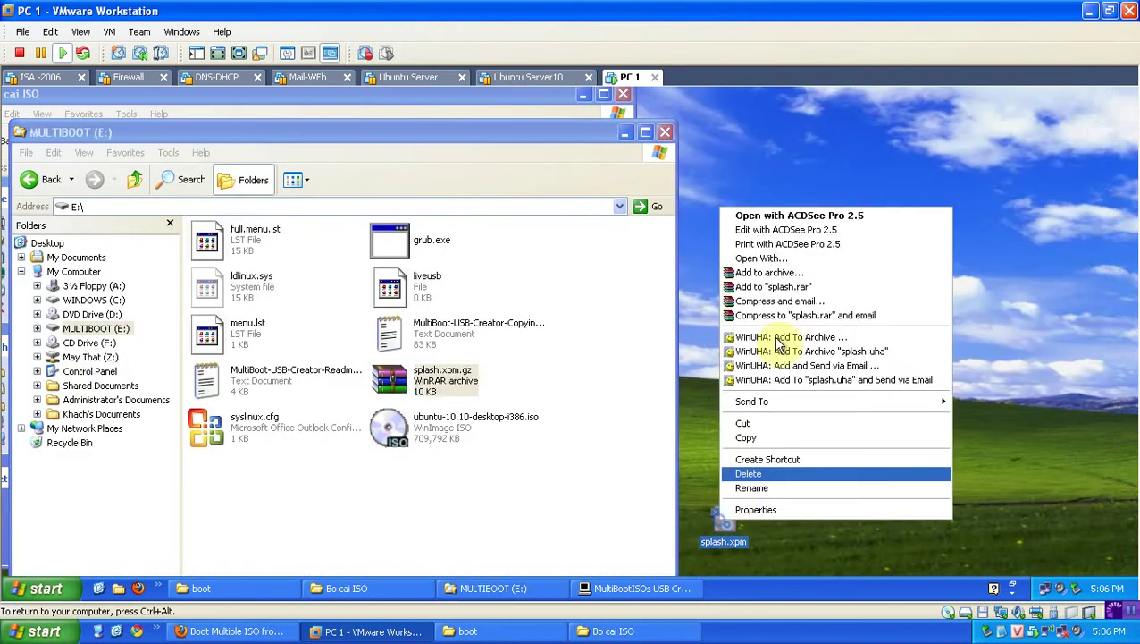
left_click(790, 227)
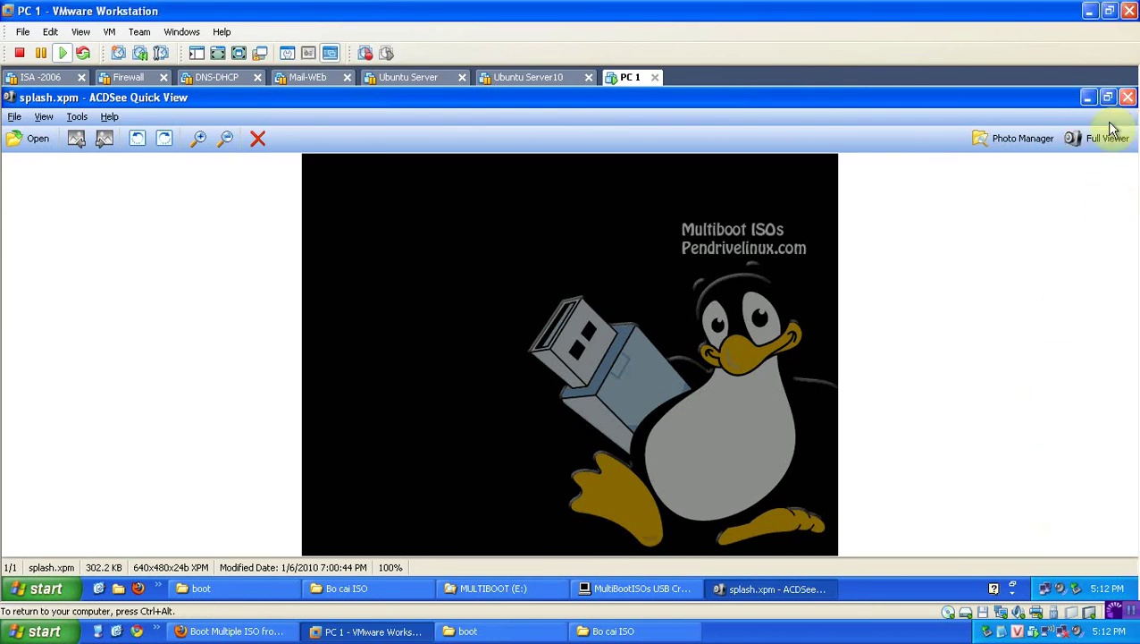
right_click(540, 252)
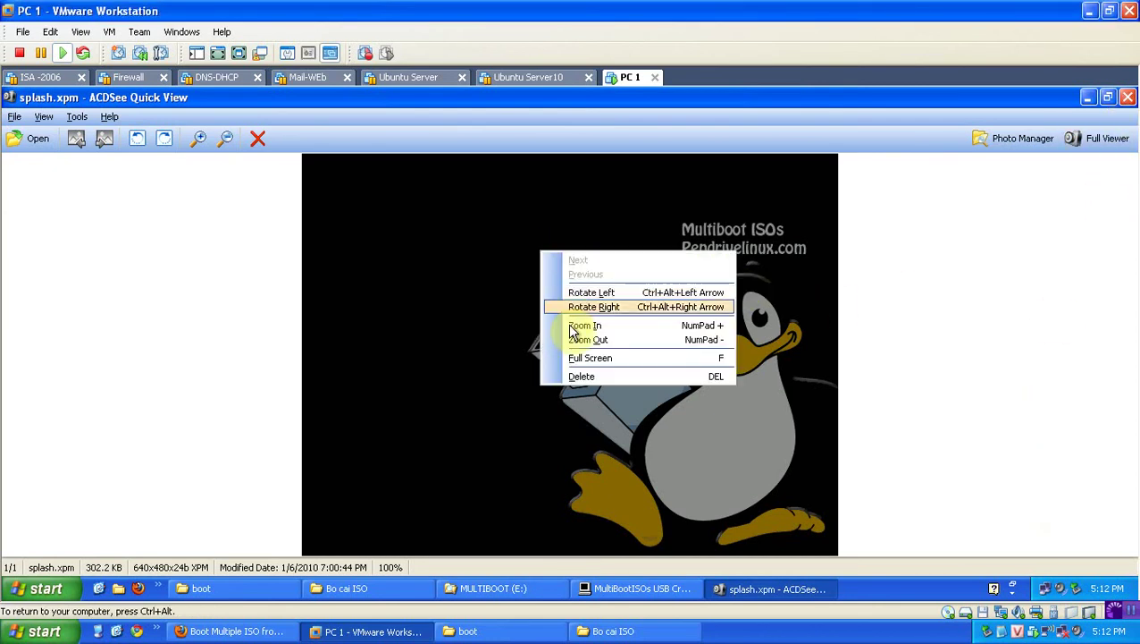